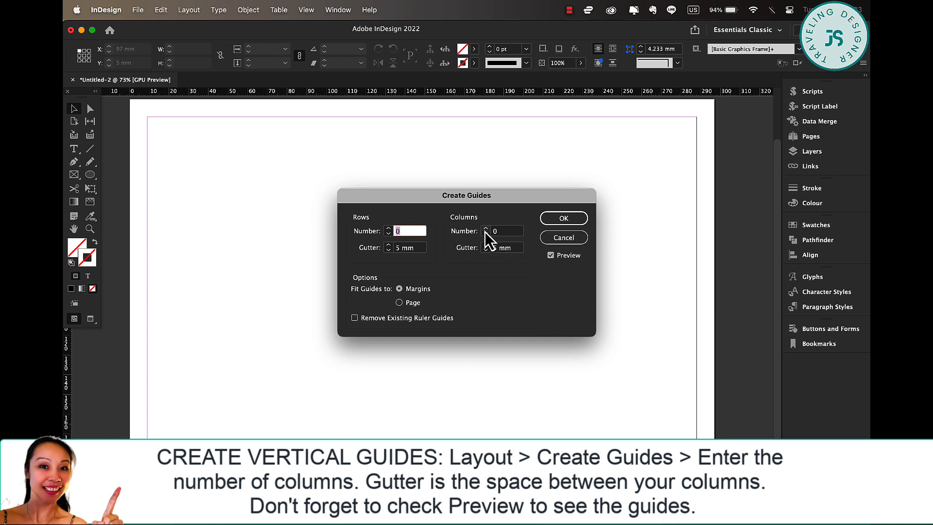
# Create guides for four columns with a 4 mm gutter, fitted to the page margins.
pyautogui.click(486, 229)
pyautogui.click(485, 229)
pyautogui.click(486, 228)
pyautogui.click(485, 228)
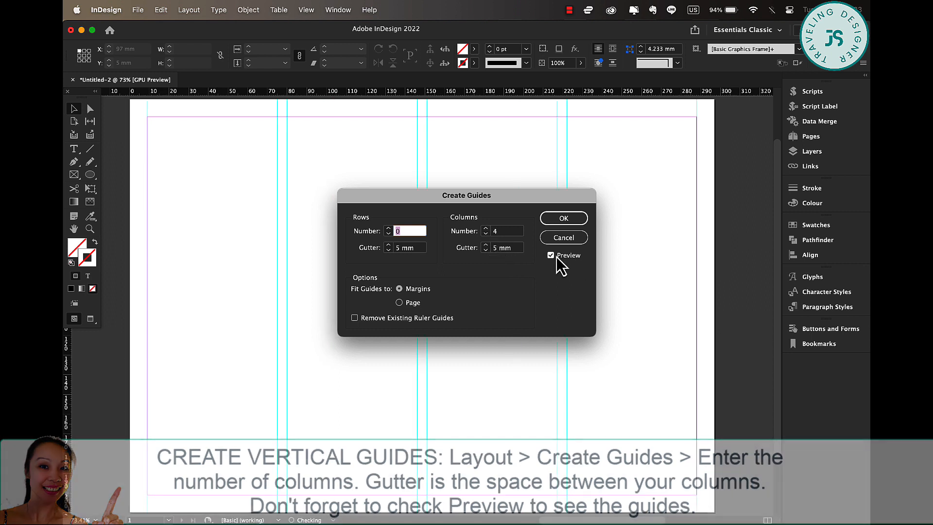
pyautogui.click(485, 251)
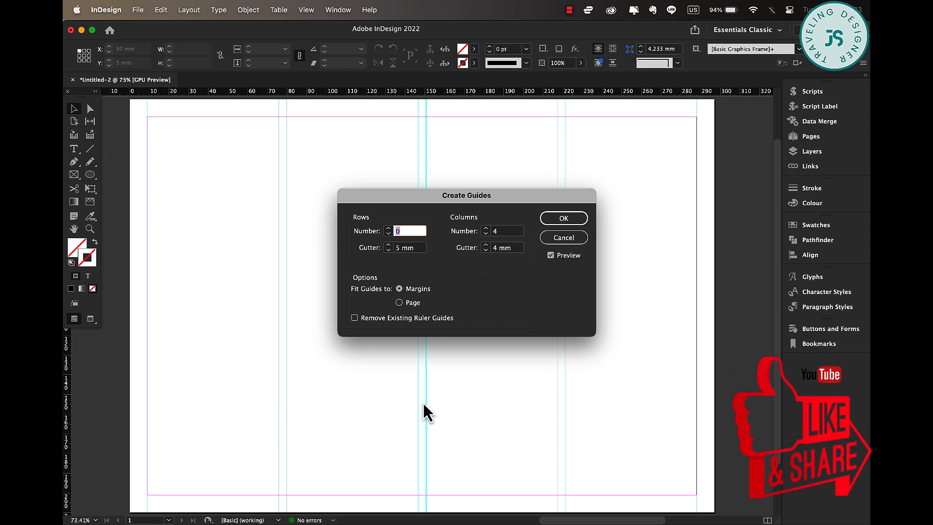
pyautogui.click(571, 218)
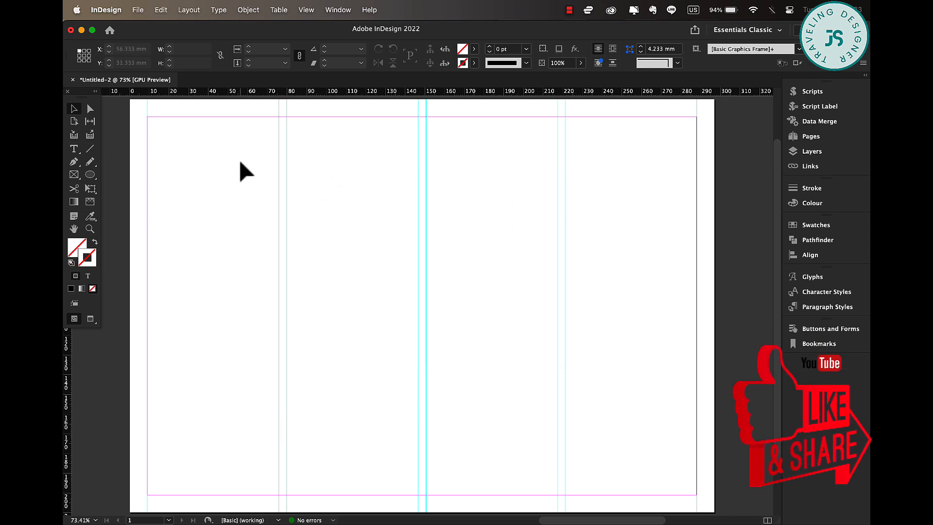
# Draw a closed ribbon banner with a notched right end using the Pen tool, about 66.75 by 8 mm, atop the first column.
pyautogui.scroll(3, 239, 159)
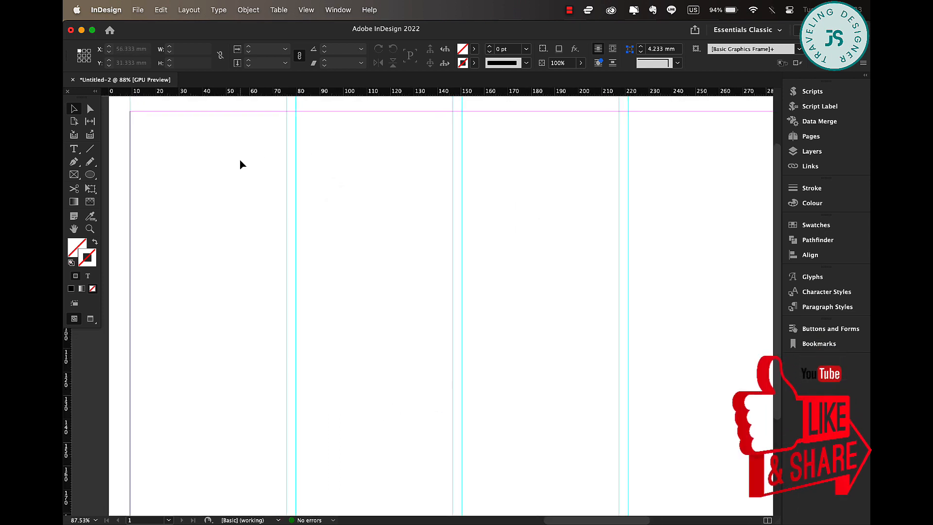
pyautogui.click(75, 162)
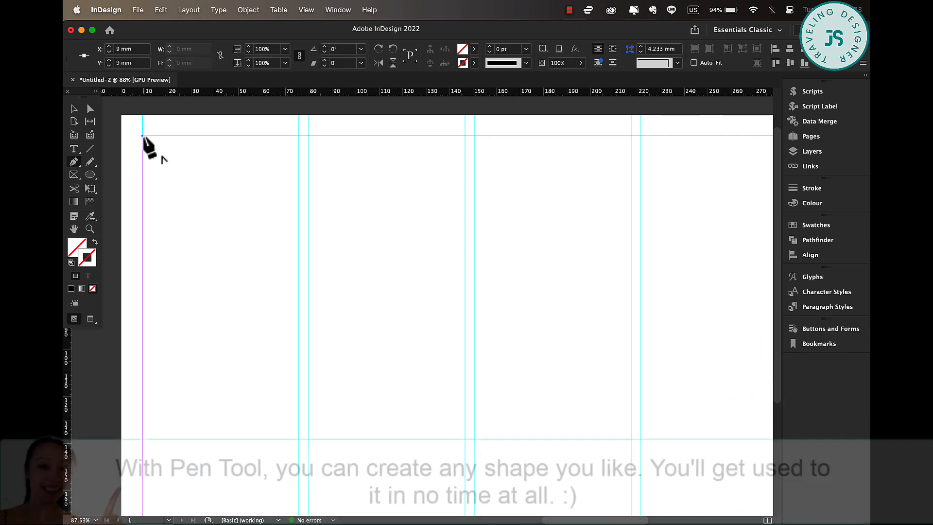
pyautogui.click(299, 136)
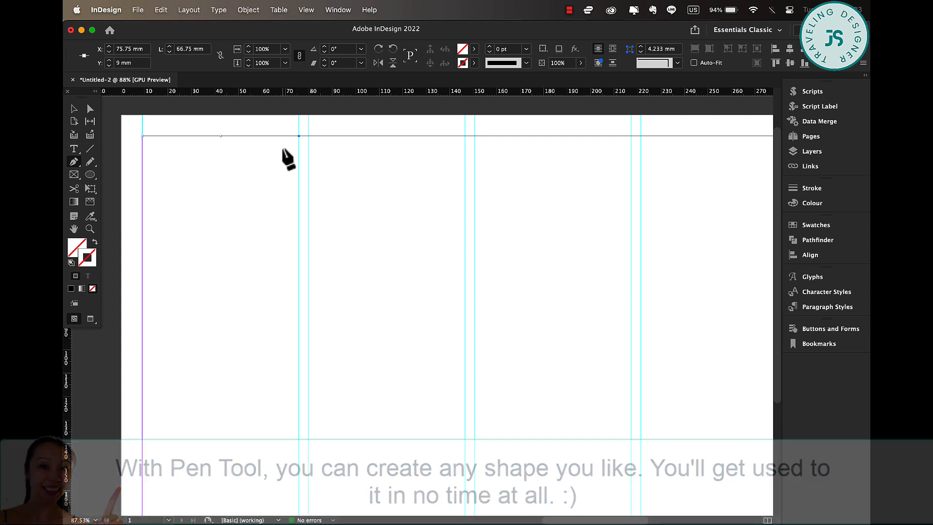
pyautogui.click(280, 146)
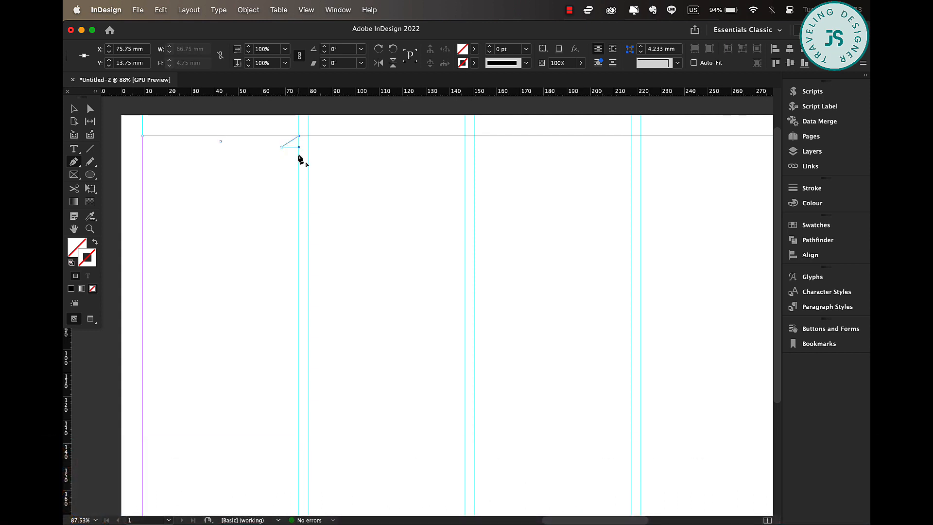
pyautogui.press('super+z')
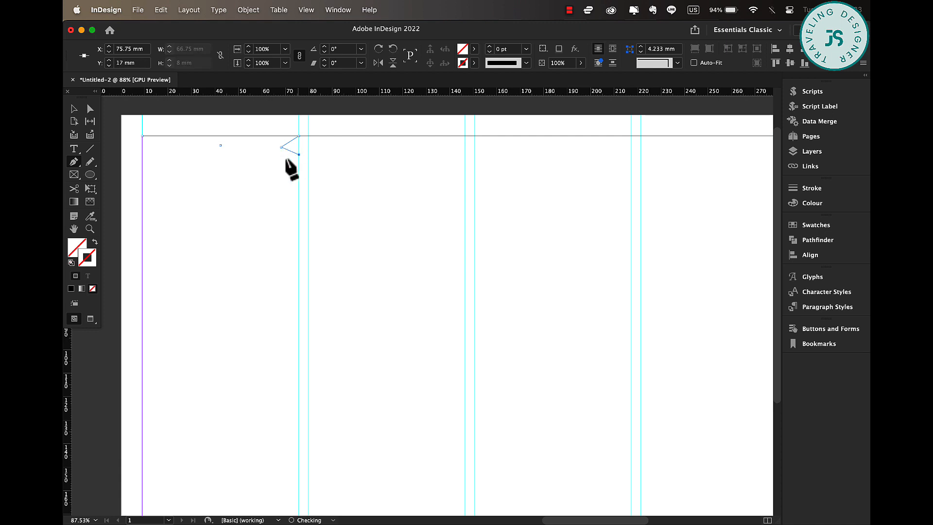
pyautogui.click(142, 155)
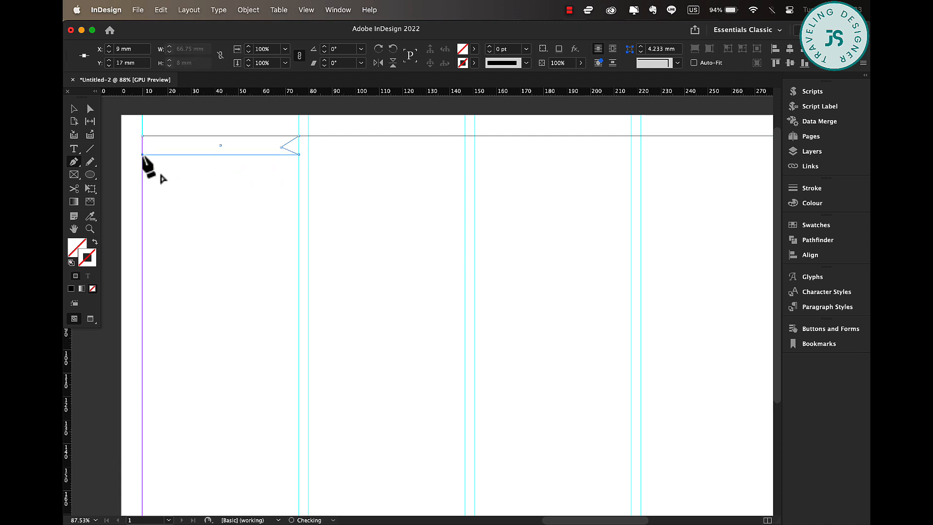
pyautogui.click(142, 136)
# Fill the banner with a new teal process CMYK swatch of C=69 M=13 Y=31 K=13, and deselect it.
pyautogui.click(475, 50)
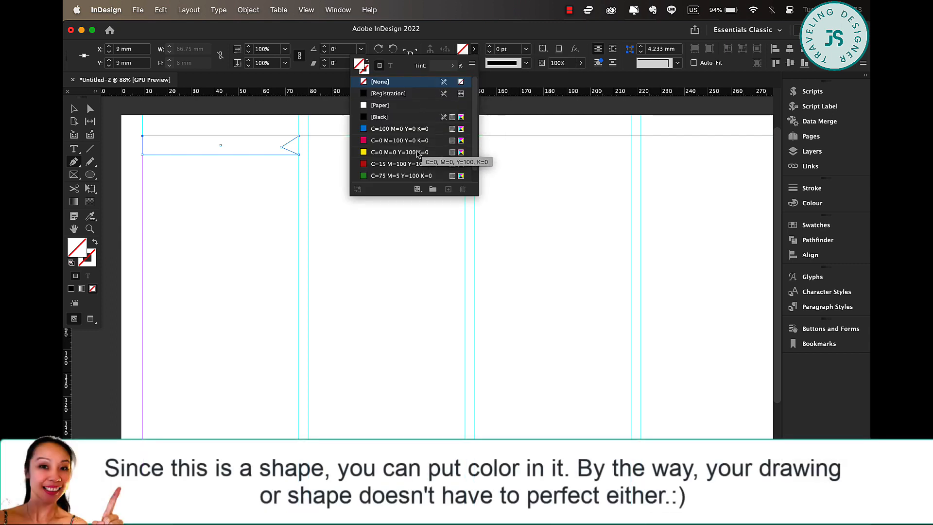
pyautogui.click(471, 64)
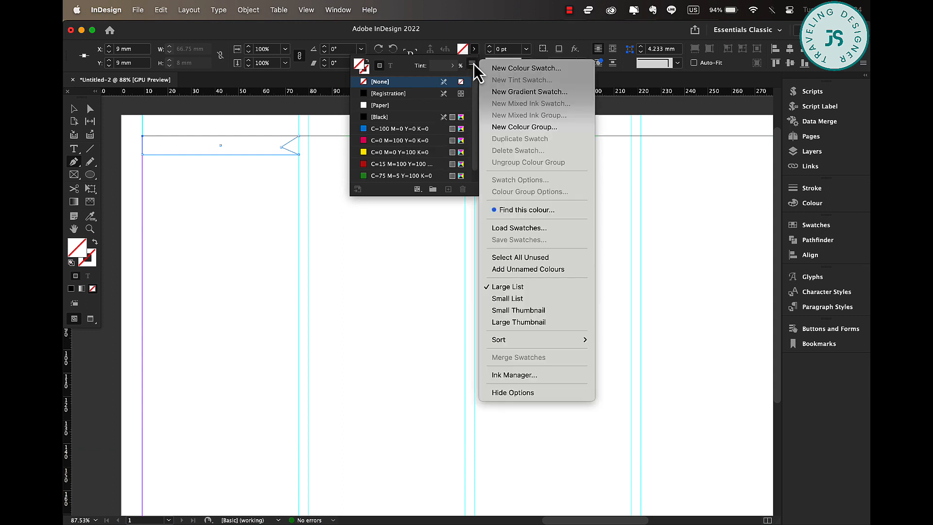
pyautogui.click(540, 68)
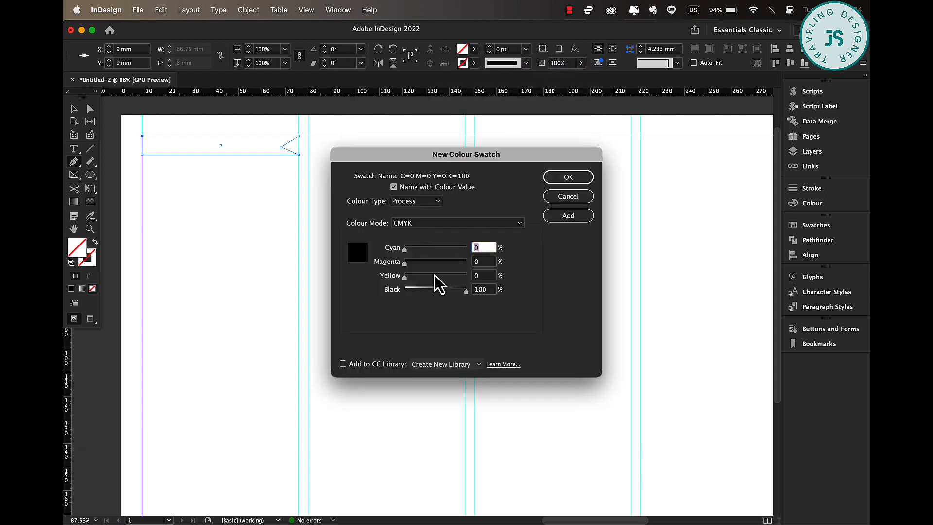
pyautogui.moveTo(465, 290); pyautogui.dragTo(423, 291)
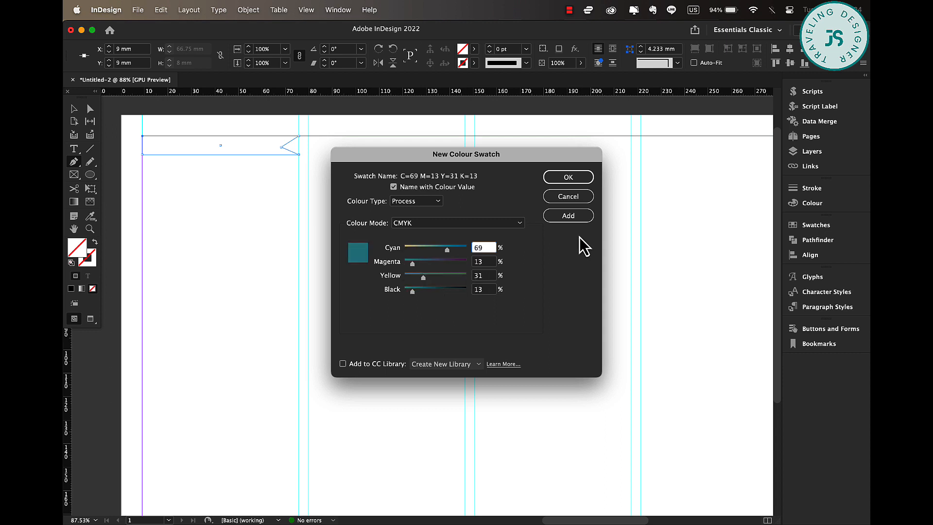
pyautogui.click(569, 216)
pyautogui.click(574, 175)
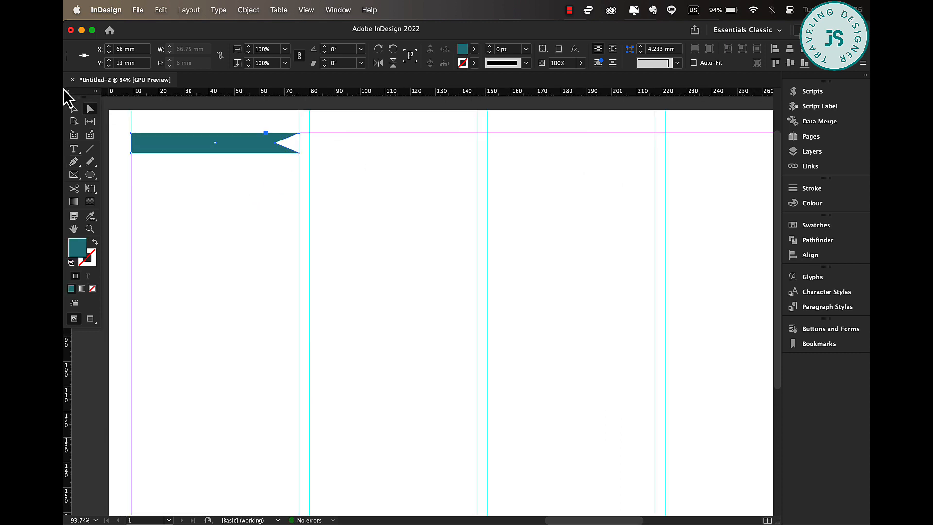
pyautogui.click(76, 110)
pyautogui.click(275, 255)
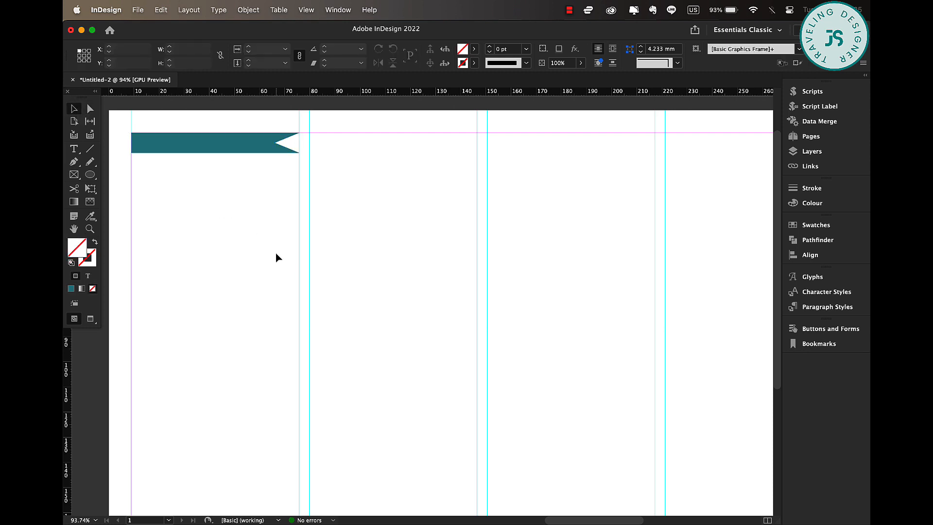
# Add a text frame about 32 by 6 mm below the banner, containing "DATE:".
pyautogui.click(79, 154)
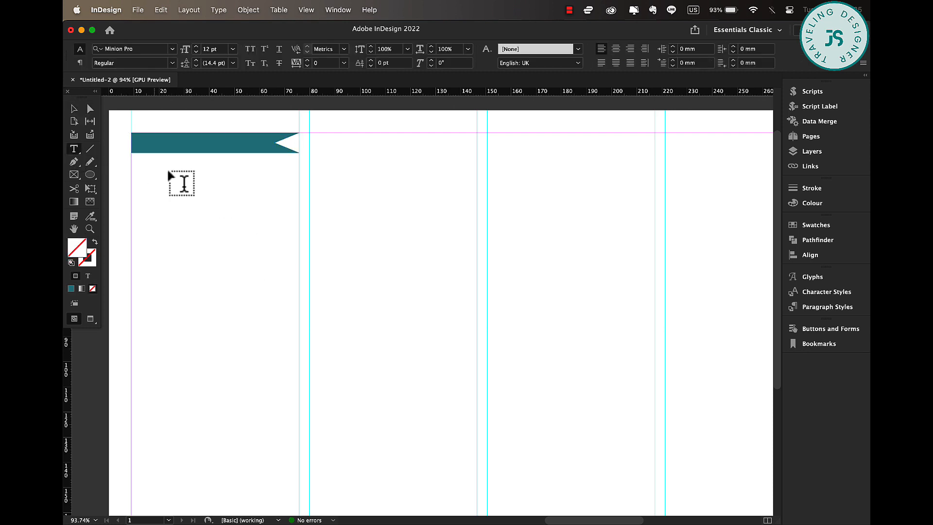
pyautogui.moveTo(137, 165); pyautogui.dragTo(217, 180)
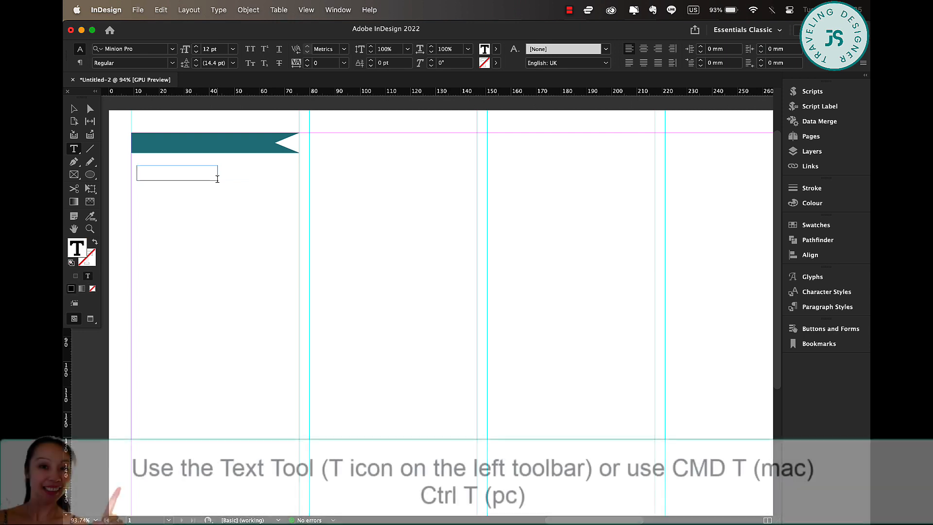
pyautogui.write('DATE:')
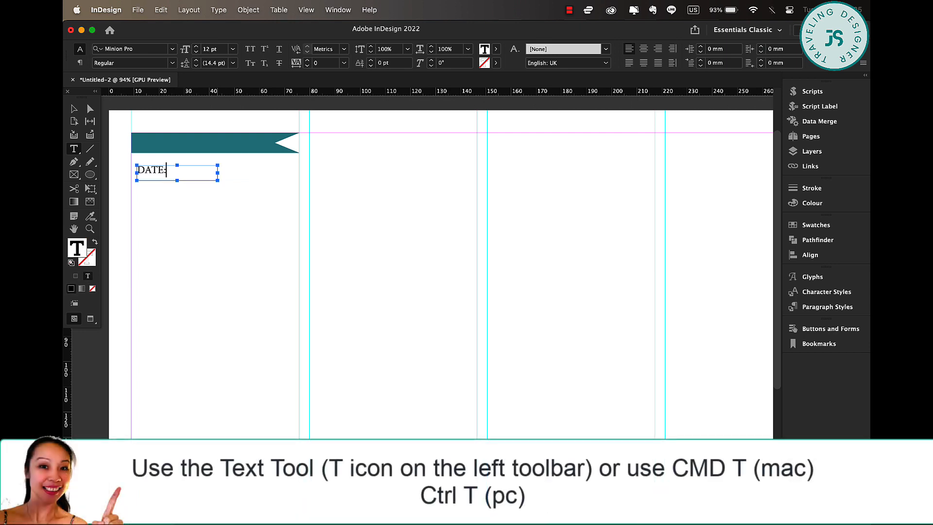
# Set the "DATE:" text in Poppins Medium and colour it with the [Paper] swatch.
pyautogui.press('super+a')
pyautogui.click(133, 46)
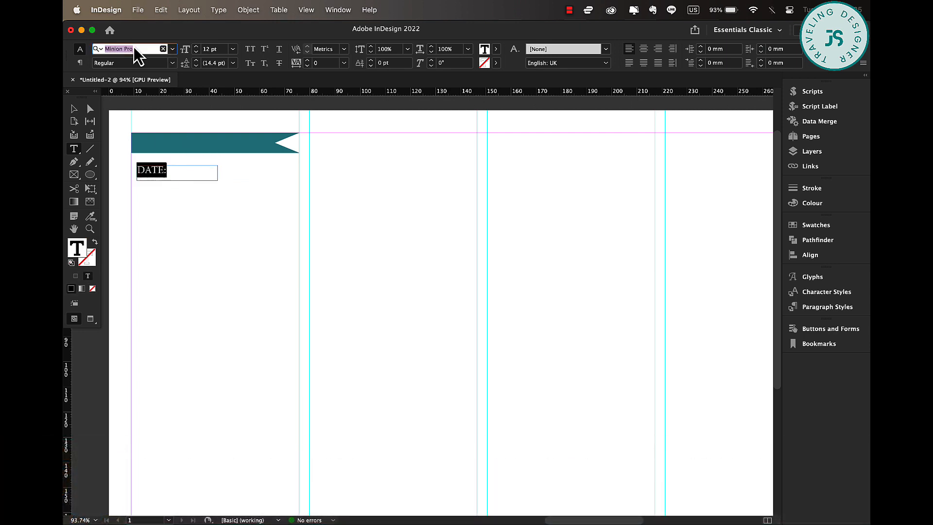
pyautogui.write('POPP')
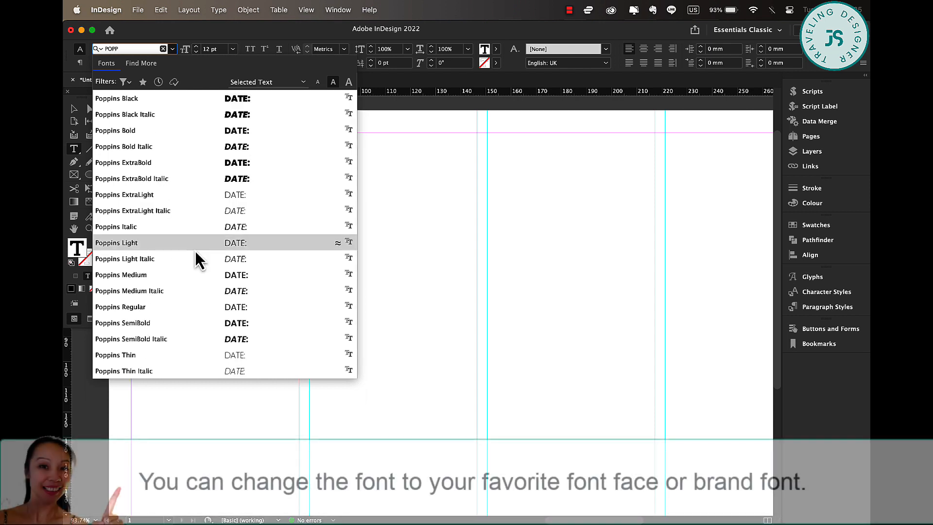
pyautogui.click(185, 276)
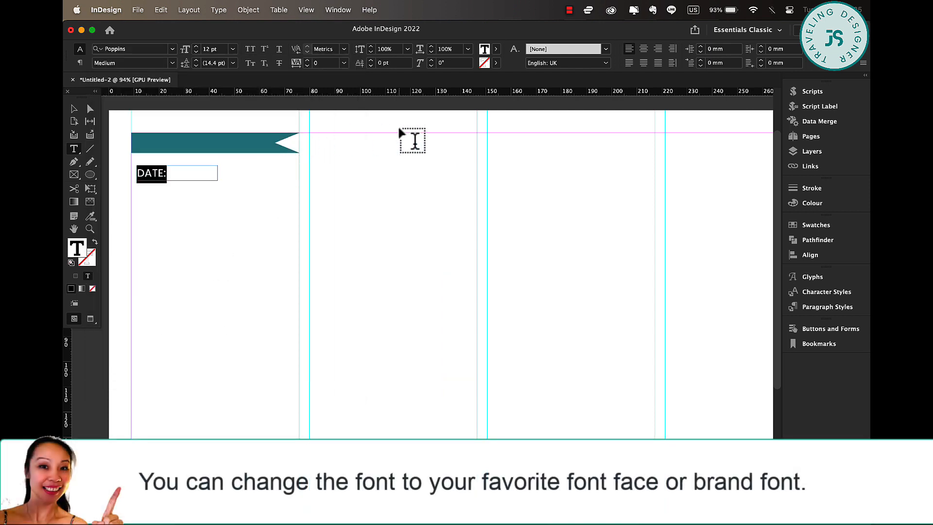
pyautogui.click(495, 49)
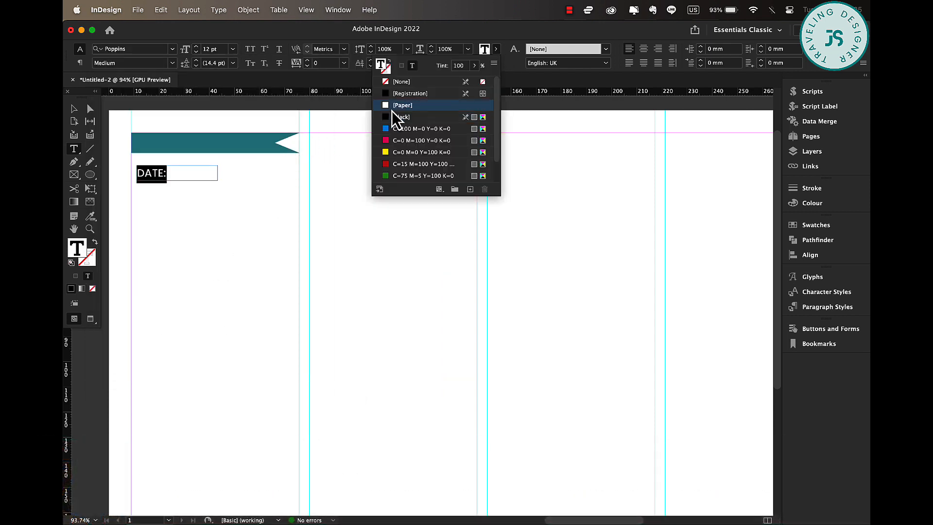
pyautogui.click(401, 105)
# Move the "DATE:" text frame onto the left part of the teal banner and deselect it.
pyautogui.click(73, 108)
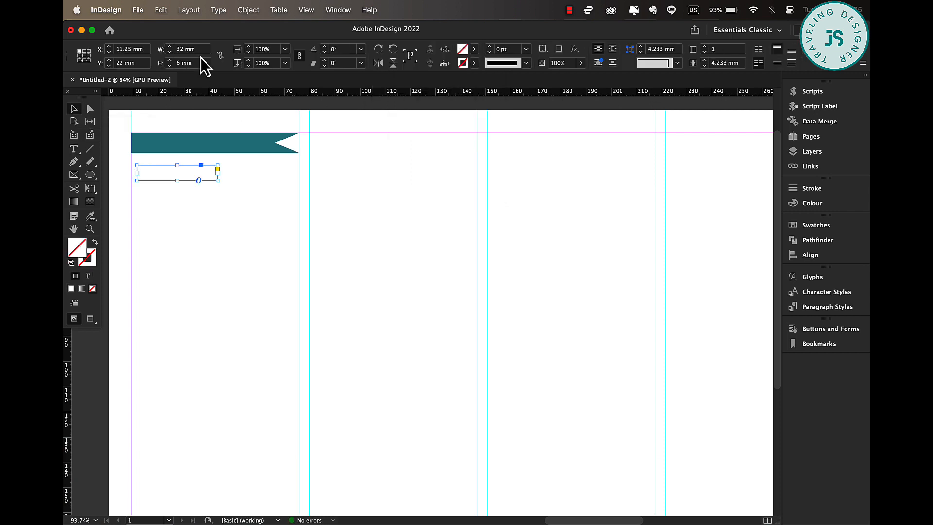
pyautogui.moveTo(189, 176); pyautogui.dragTo(186, 144)
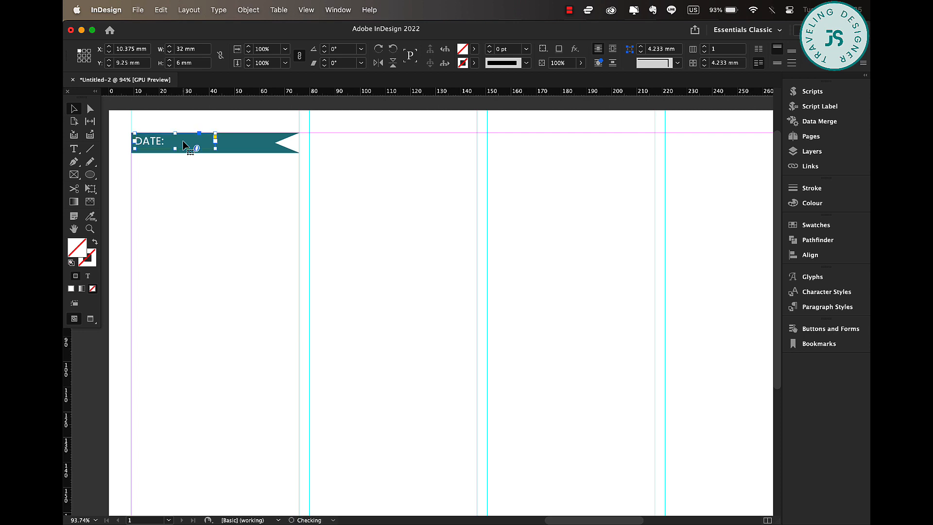
pyautogui.click(240, 185)
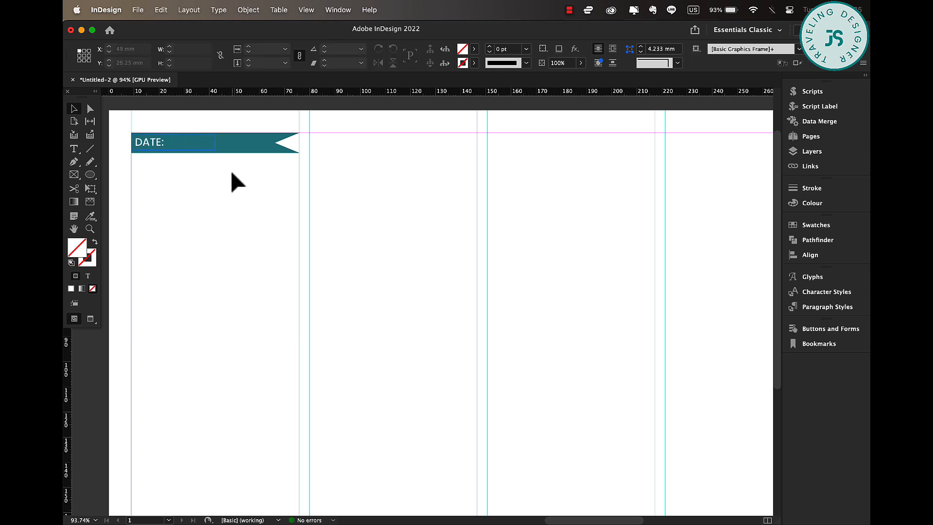
pyautogui.click(279, 151)
pyautogui.click(276, 185)
# Create a [Basic Table] with 36 body rows and 2 columns, filling the first guide column below the banner.
pyautogui.scroll(-3, 277, 186)
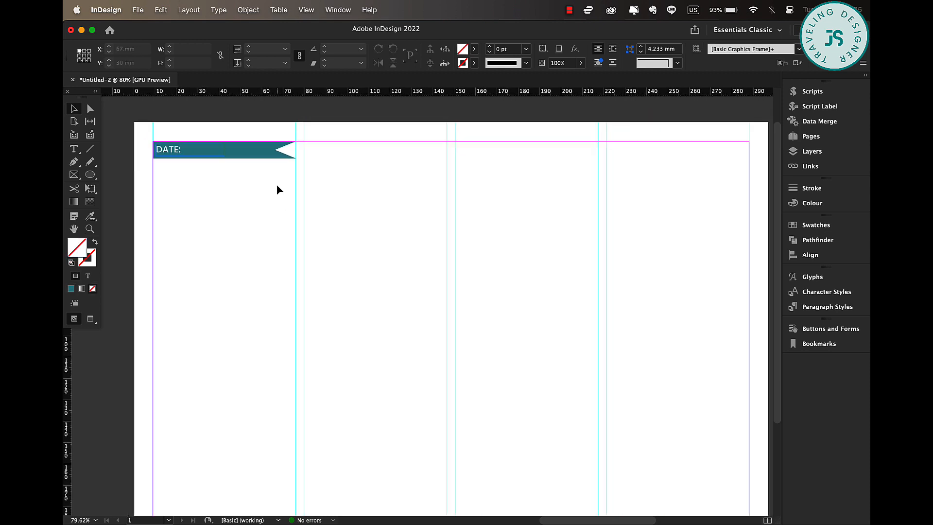
pyautogui.scroll(-2, 277, 189)
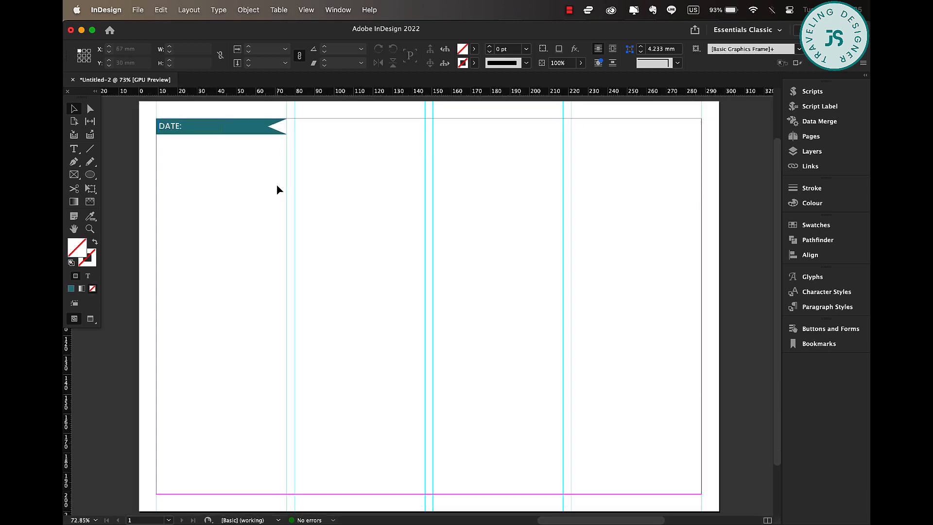
pyautogui.scroll(-1, 277, 190)
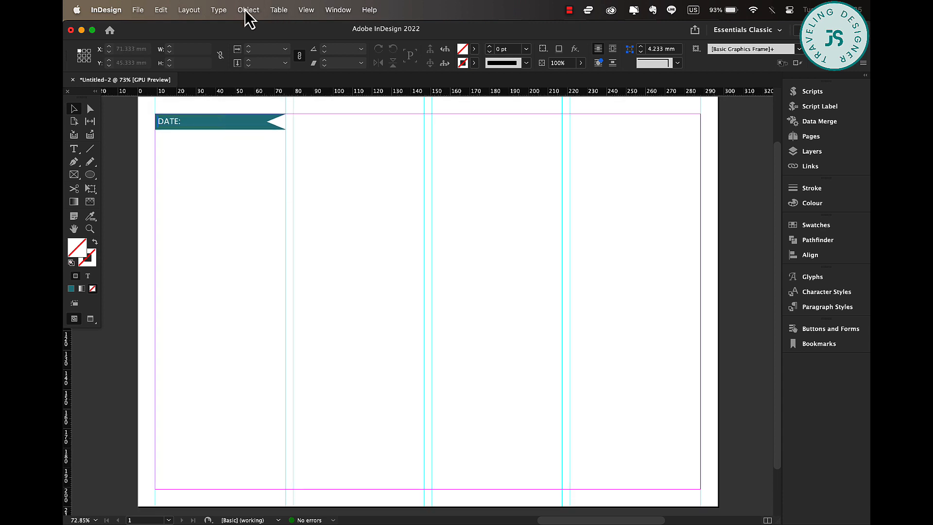
pyautogui.click(284, 10)
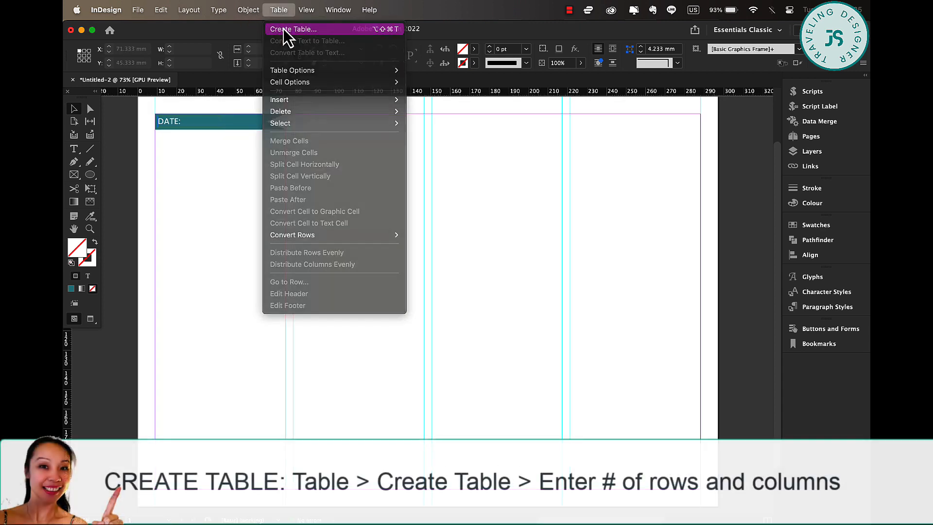
pyautogui.click(284, 28)
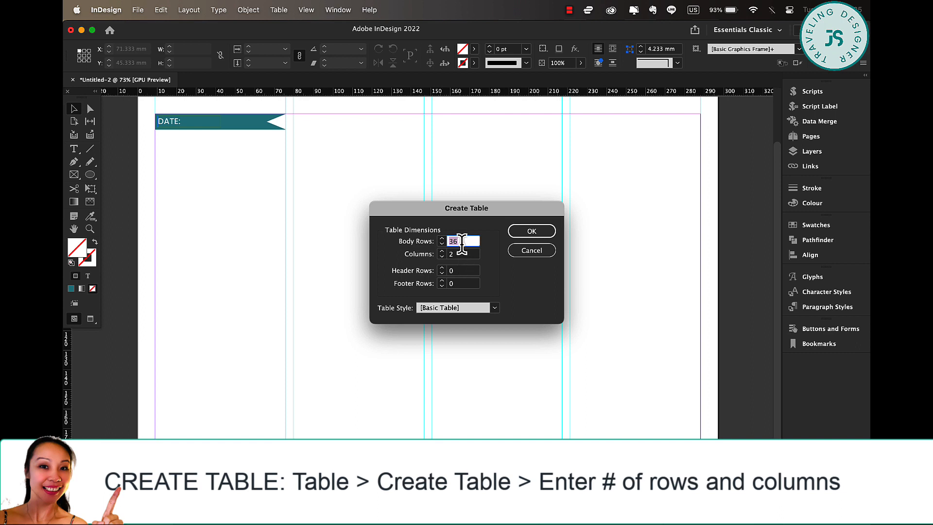
pyautogui.click(547, 231)
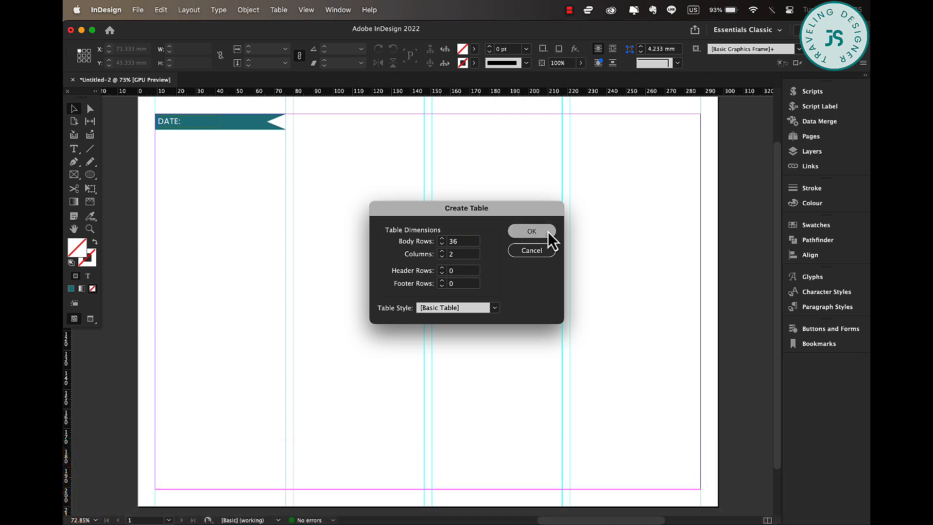
pyautogui.moveTo(155, 139); pyautogui.dragTo(289, 494)
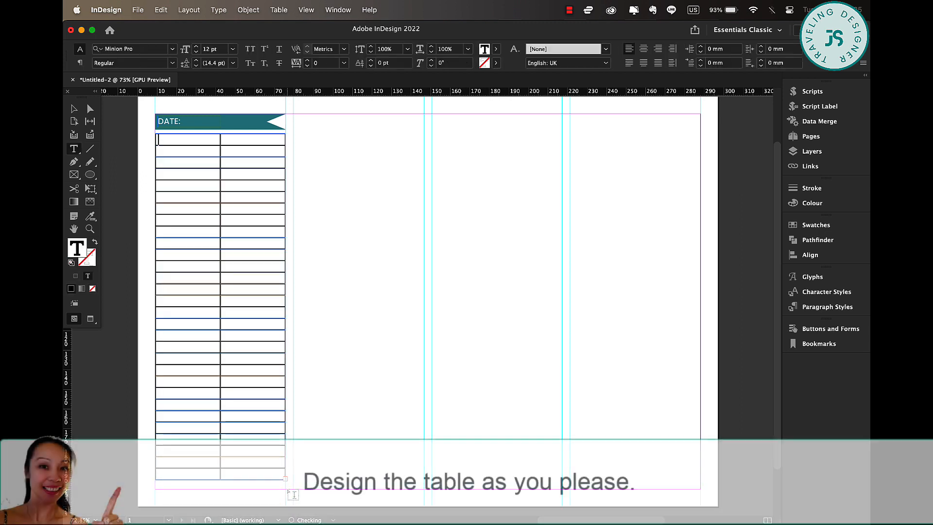
# Select the entire table and reduce its font size to 7 pt.
pyautogui.click(156, 136)
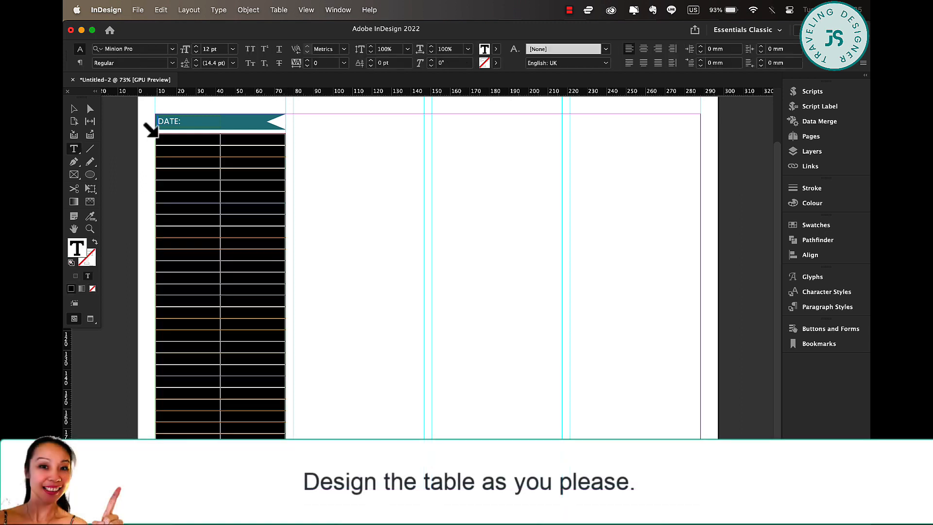
pyautogui.click(178, 53)
pyautogui.click(178, 52)
pyautogui.click(177, 52)
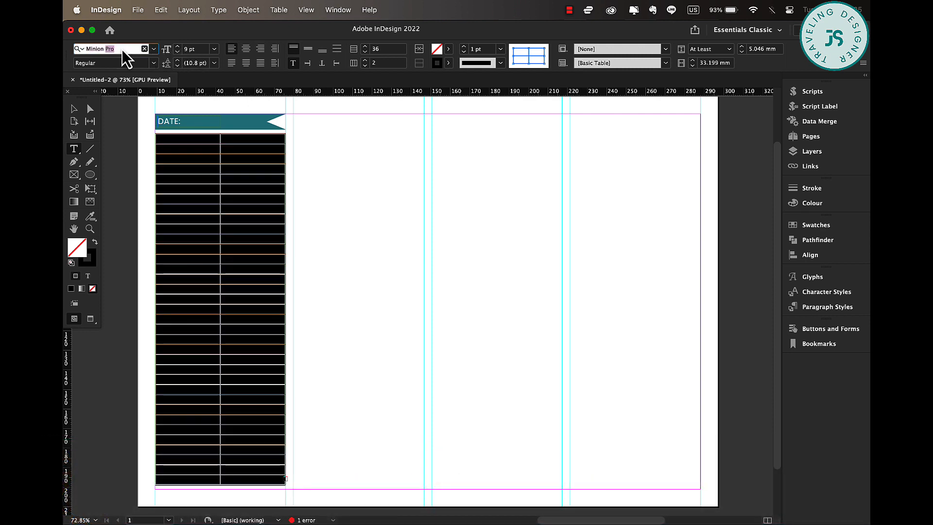
pyautogui.click(178, 52)
pyautogui.click(178, 52)
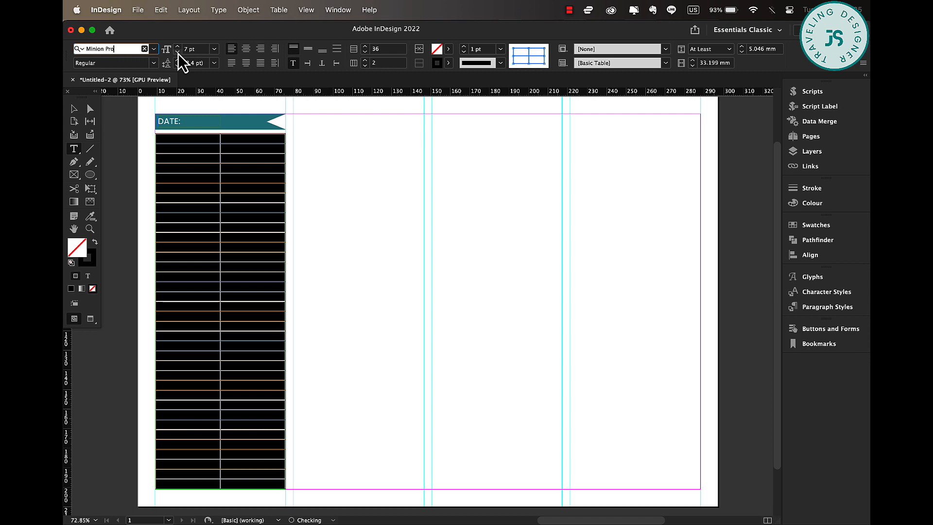
# Set the whole table's font to Poppins Medium.
pyautogui.click(121, 48)
pyautogui.write('POPP')
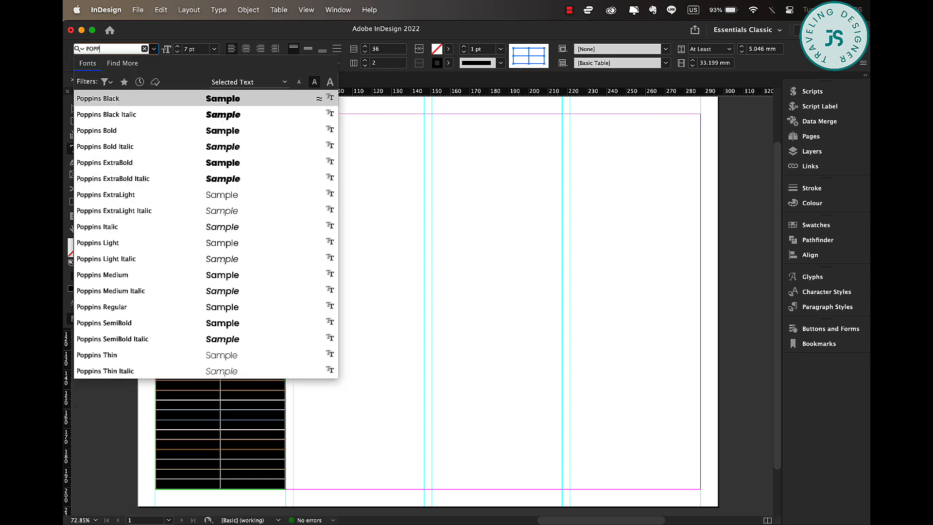
pyautogui.click(142, 274)
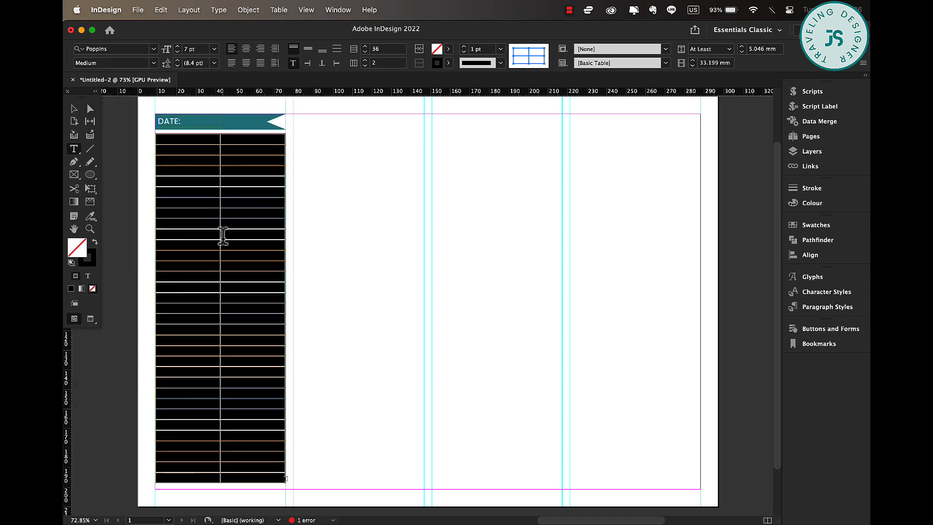
# Extend the table's text frame downward past the page bottom to about 207 mm high so all rows fit.
pyautogui.click(73, 109)
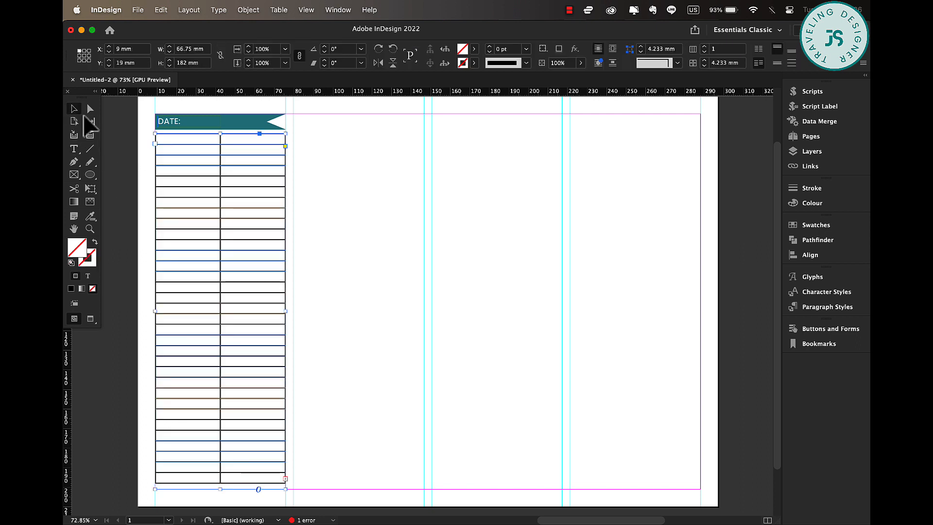
pyautogui.scroll(-1, 294, 358)
pyautogui.moveTo(221, 478)
pyautogui.mouseDown()
pyautogui.moveTo(222, 498)
pyautogui.moveTo(250, 475)
pyautogui.moveTo(231, 444)
pyautogui.moveTo(233, 479)
pyautogui.mouseUp()
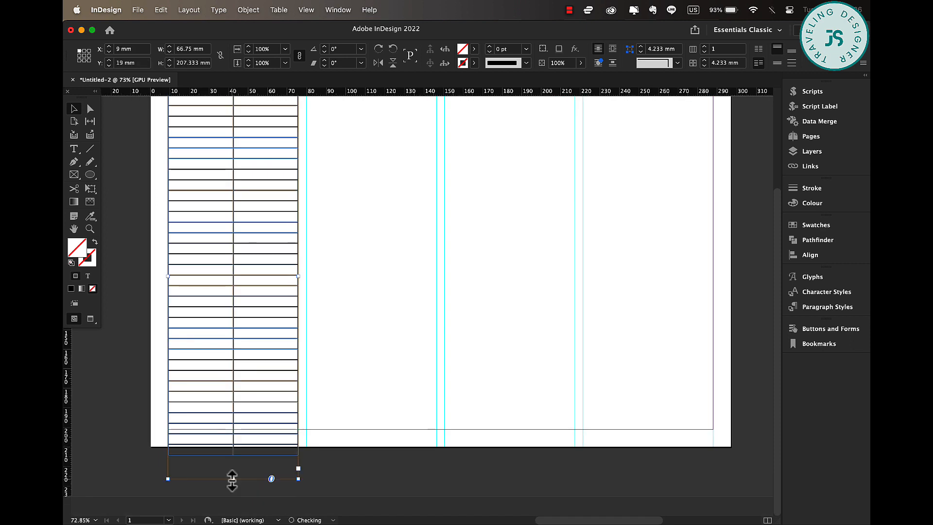
pyautogui.scroll(3, 319, 369)
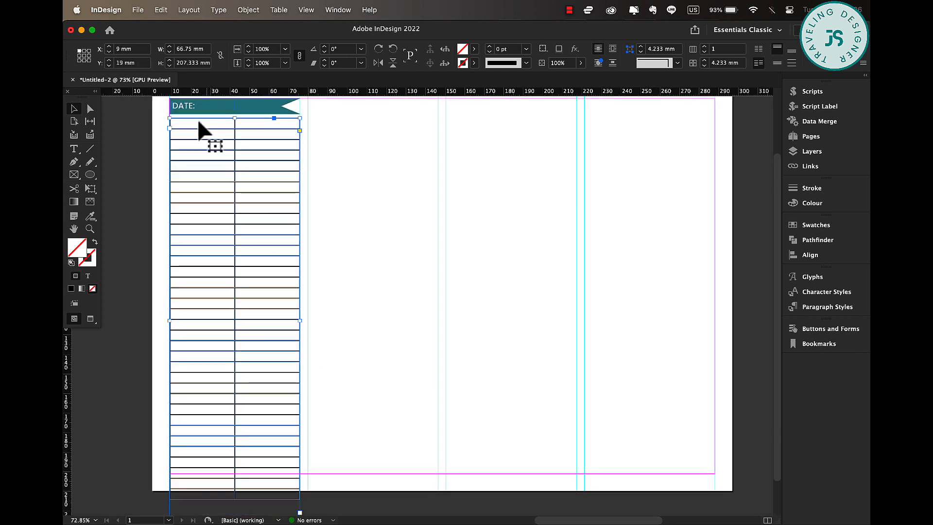
# Select the entire table and set its cell strokes to 0.5 pt, with the outer border at 1 pt.
pyautogui.click(175, 119)
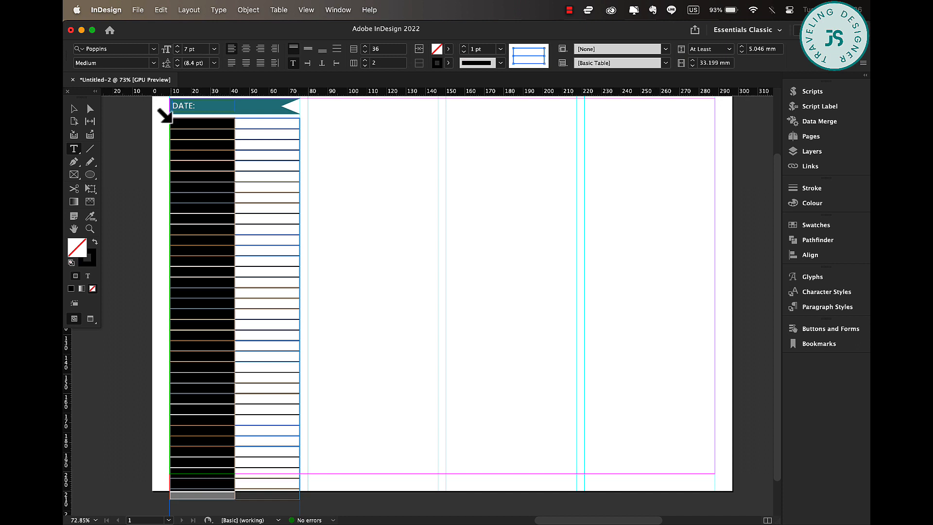
pyautogui.click(167, 117)
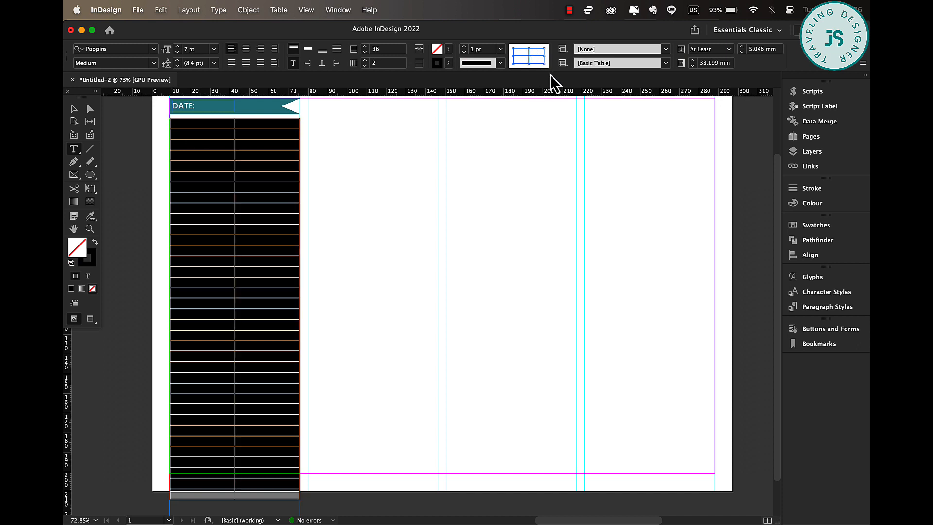
pyautogui.click(500, 52)
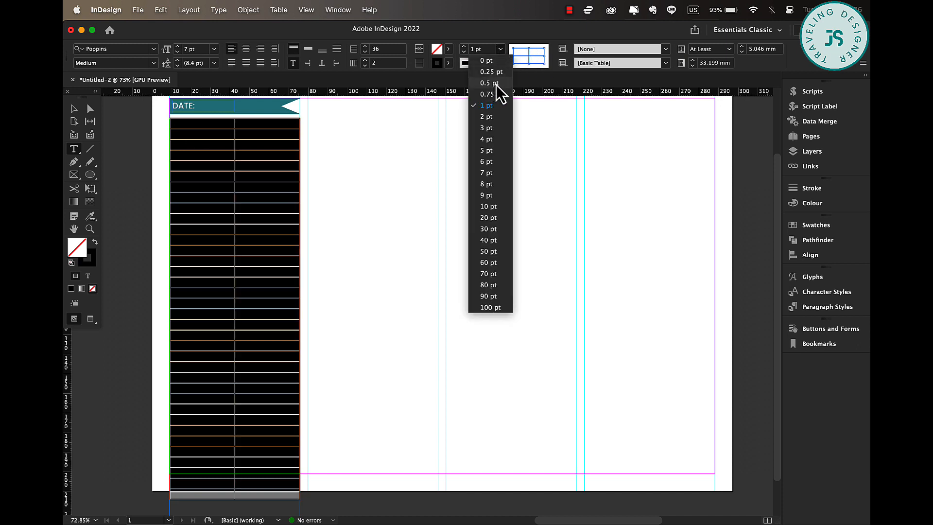
pyautogui.click(497, 84)
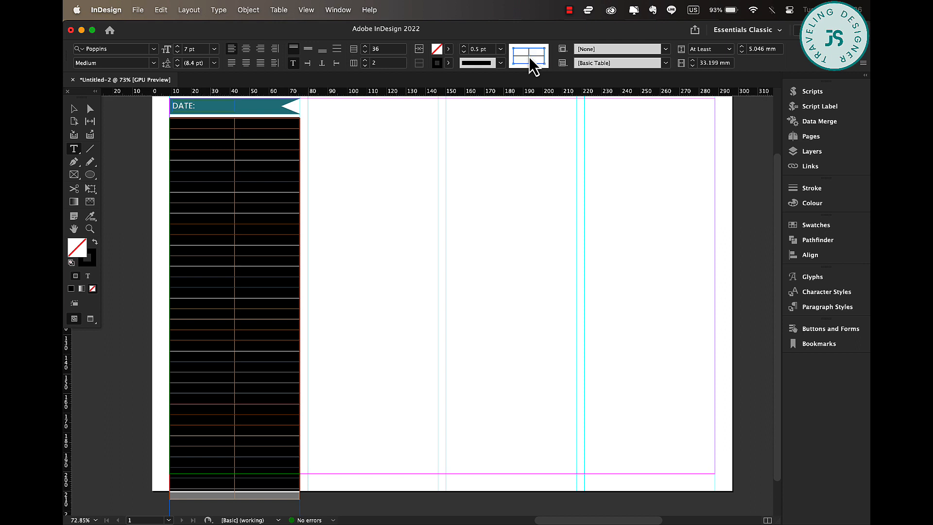
pyautogui.click(502, 51)
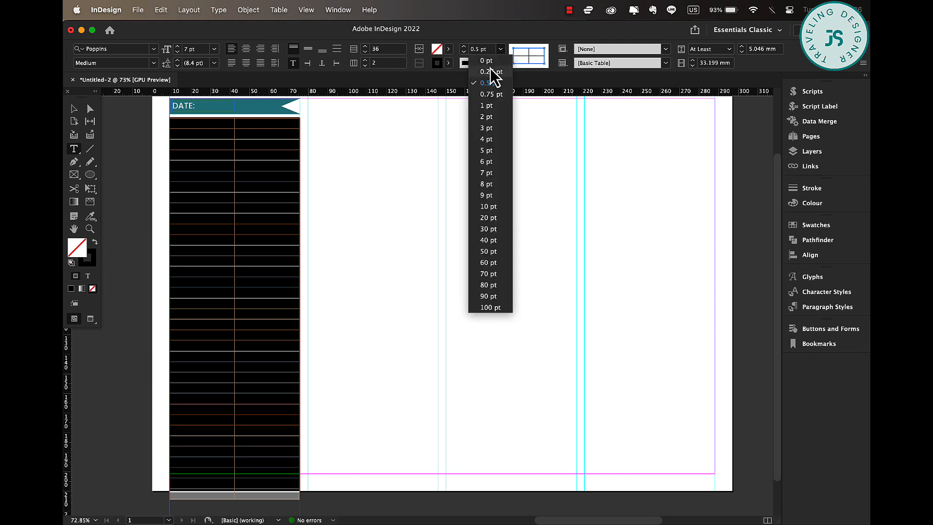
pyautogui.click(491, 104)
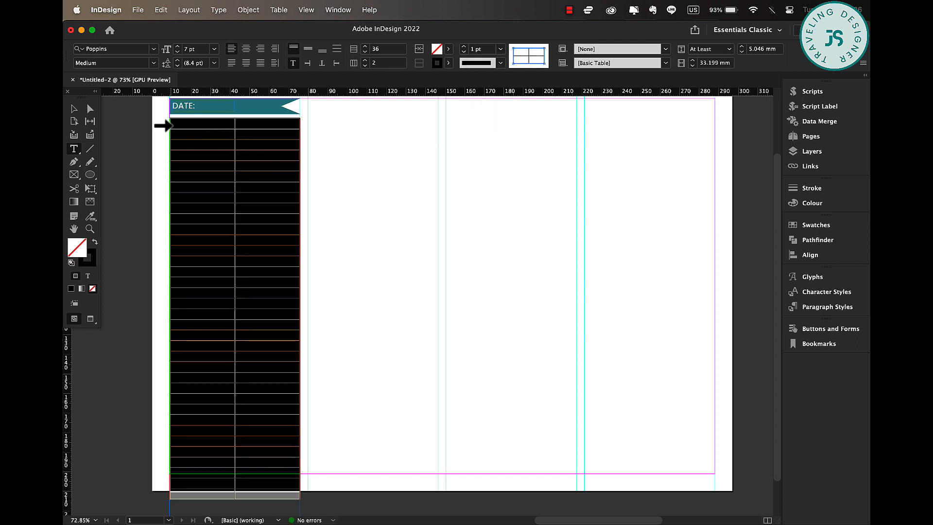
# Merge the two cells of the table's first row into one header cell.
pyautogui.click(165, 124)
pyautogui.rightClick(268, 122)
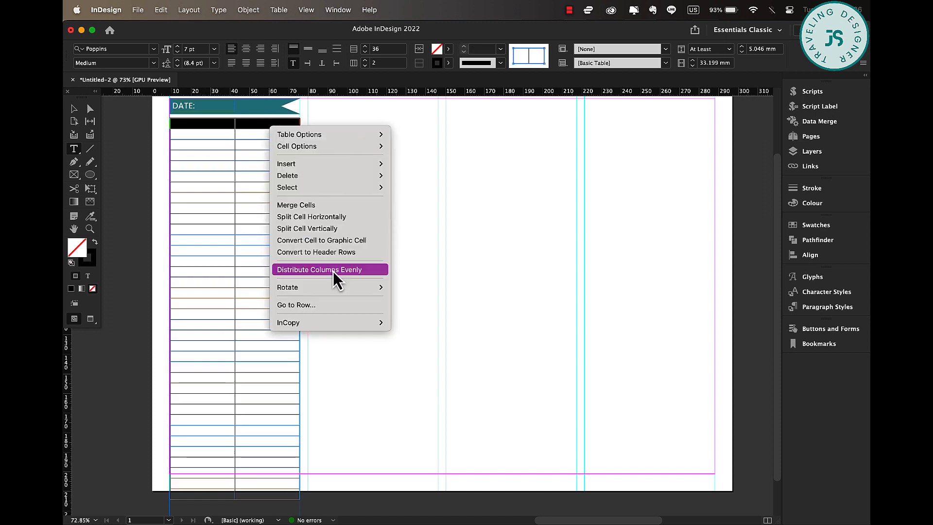
pyautogui.click(314, 206)
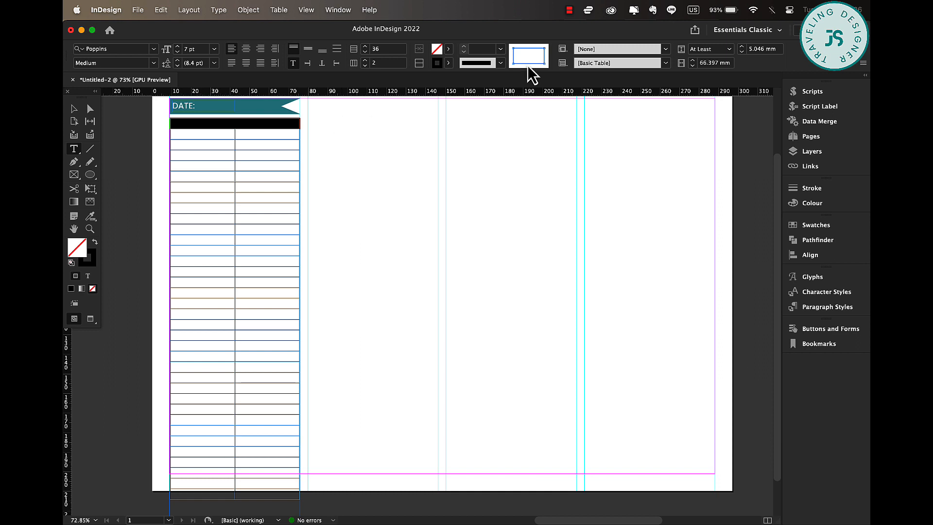
# Give the merged header cell a 1 pt bottom border and set its top and side strokes to [None].
pyautogui.click(514, 50)
pyautogui.click(544, 57)
pyautogui.click(500, 50)
pyautogui.click(486, 106)
pyautogui.click(544, 56)
pyautogui.click(537, 65)
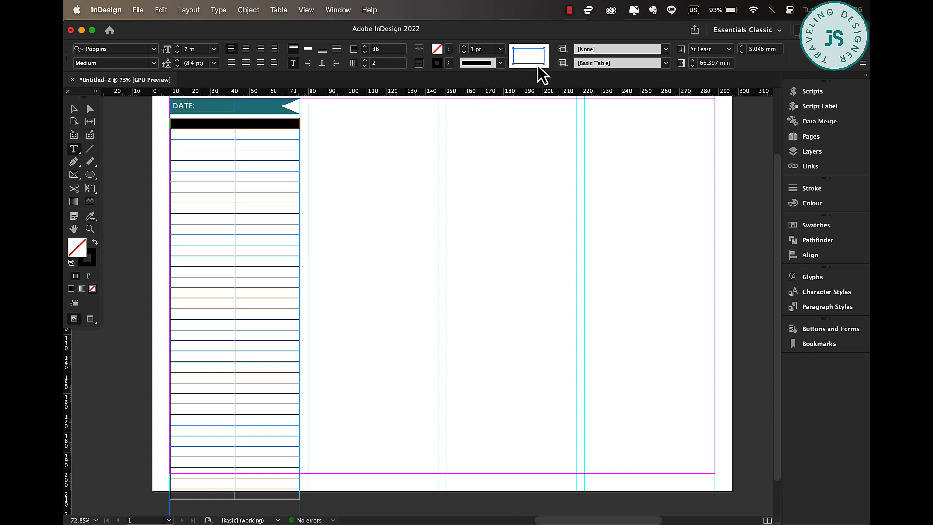
pyautogui.click(449, 62)
pyautogui.click(366, 96)
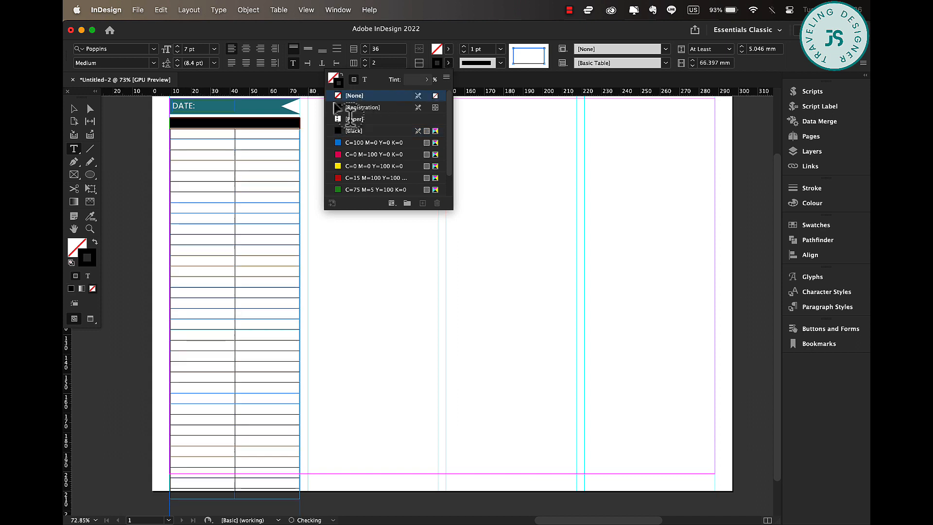
# Enter the heading "TODAY'S SCHEDULE" in the merged header cell and set its font size to 9 pt.
pyautogui.click(175, 119)
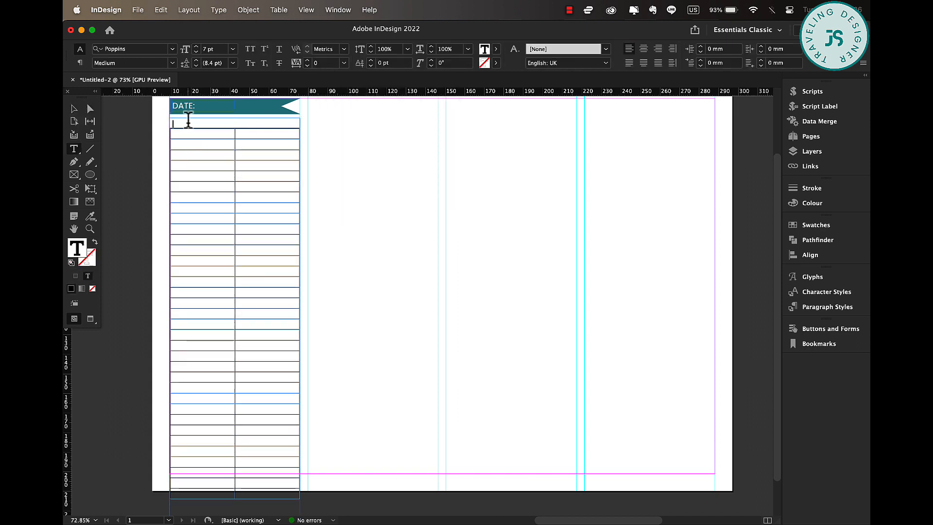
pyautogui.write("TODAY'S SCHEDULE")
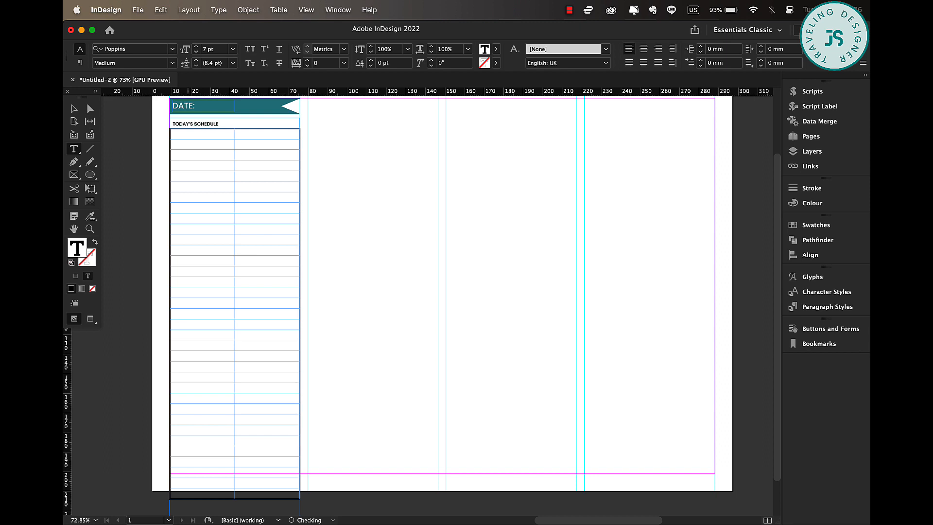
pyautogui.tripleClick(178, 121)
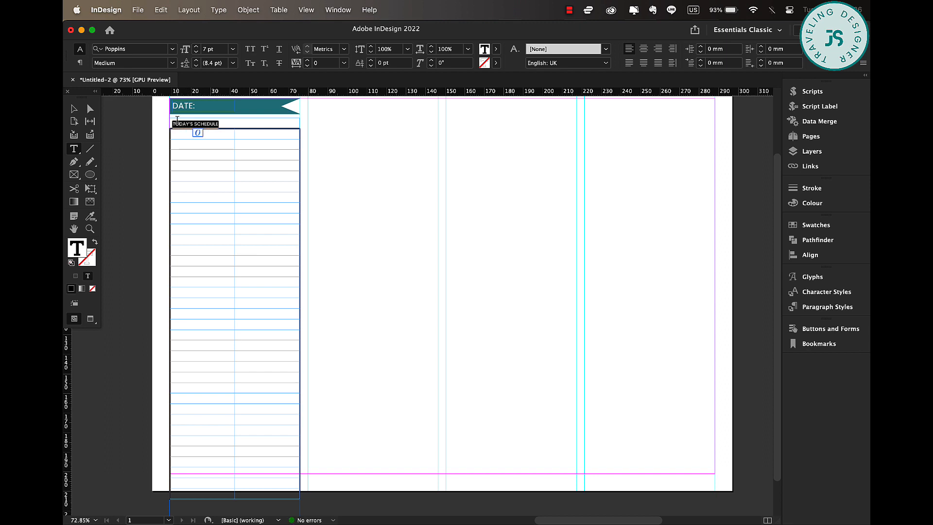
pyautogui.click(196, 47)
pyautogui.click(196, 47)
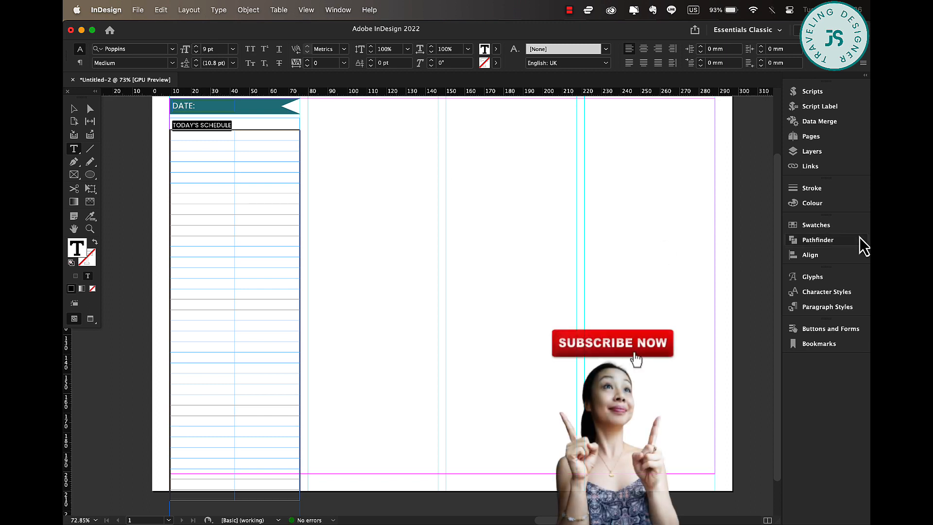
# Create a new character style from the selected "TODAY'S SCHEDULE" heading and apply it to the text.
pyautogui.click(823, 294)
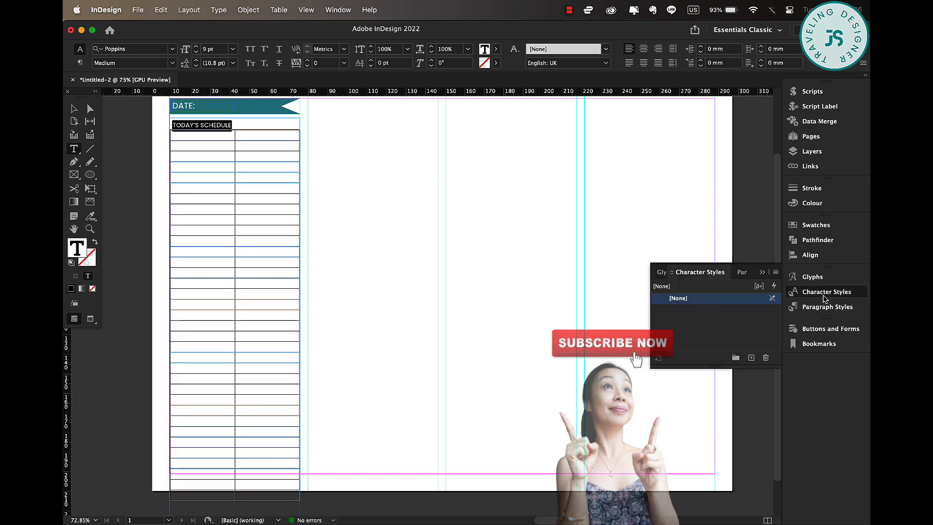
pyautogui.click(751, 357)
pyautogui.click(688, 311)
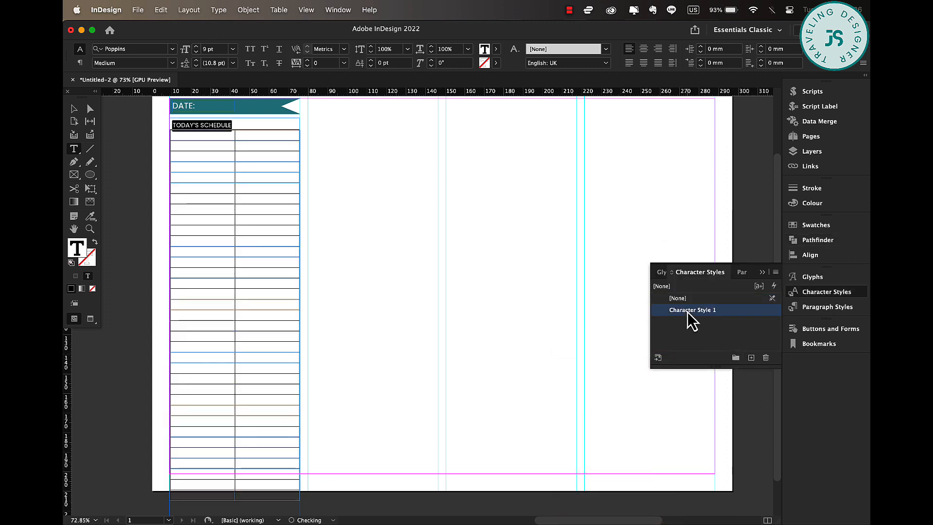
# Narrow the table's first column to about 8.8 mm and widen the second column to the frame's right edge.
pyautogui.click(74, 108)
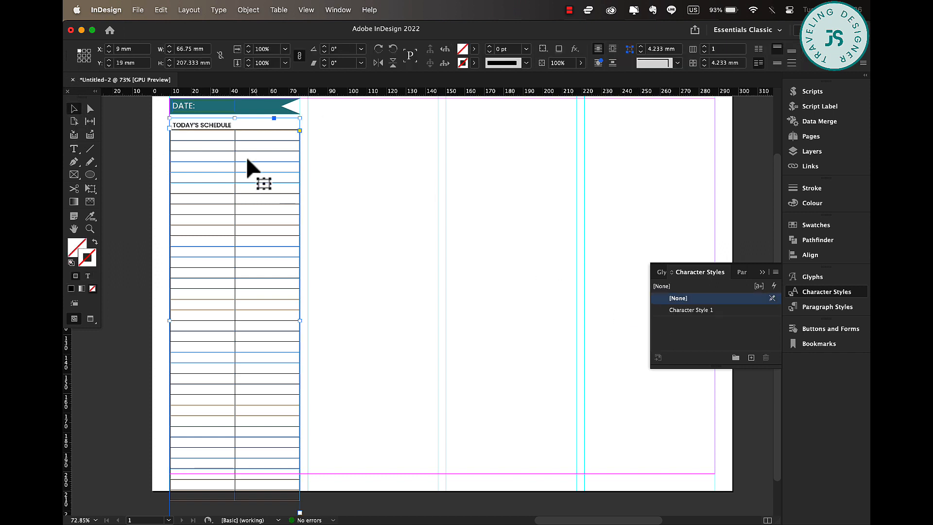
pyautogui.doubleClick(239, 136)
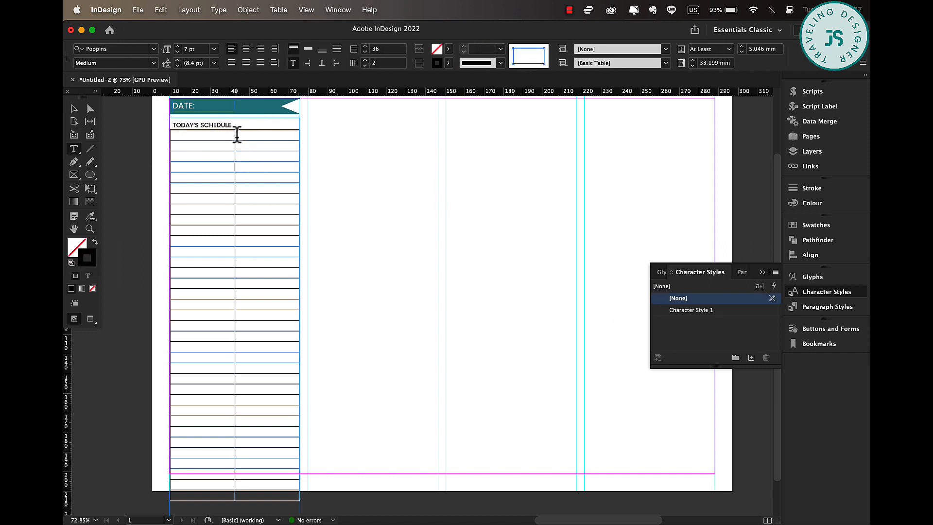
pyautogui.moveTo(235, 135); pyautogui.dragTo(187, 135)
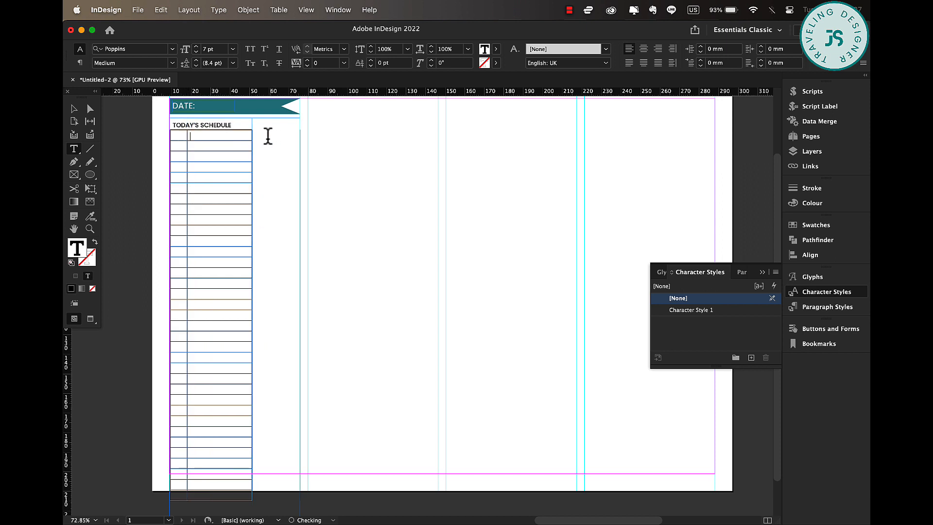
pyautogui.moveTo(251, 134); pyautogui.dragTo(298, 134)
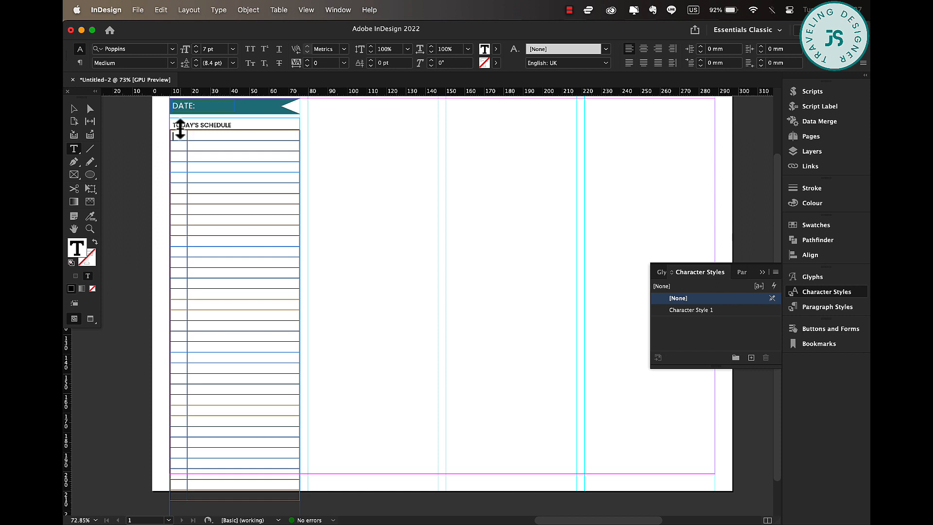
# Select the narrow first column below the header and centre its text, with the insertion point in its first cell.
pyautogui.moveTo(174, 132); pyautogui.dragTo(178, 506)
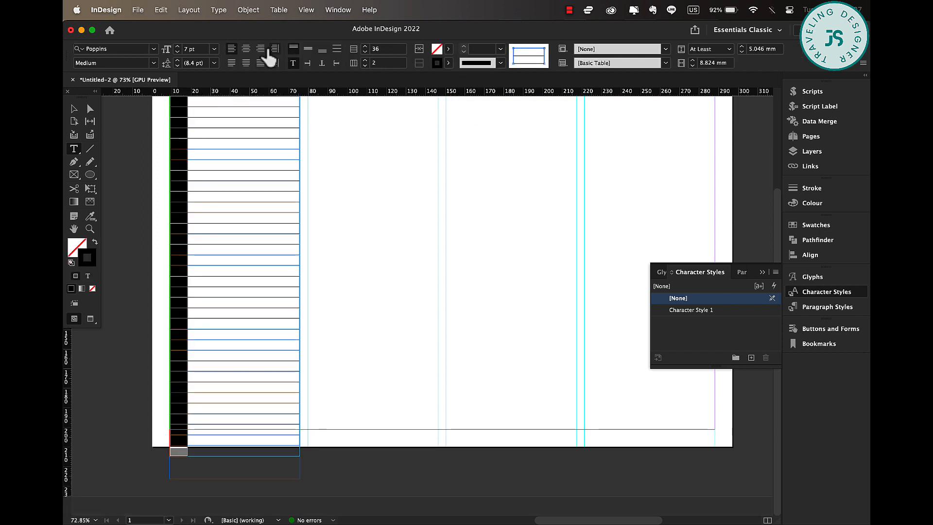
pyautogui.click(213, 132)
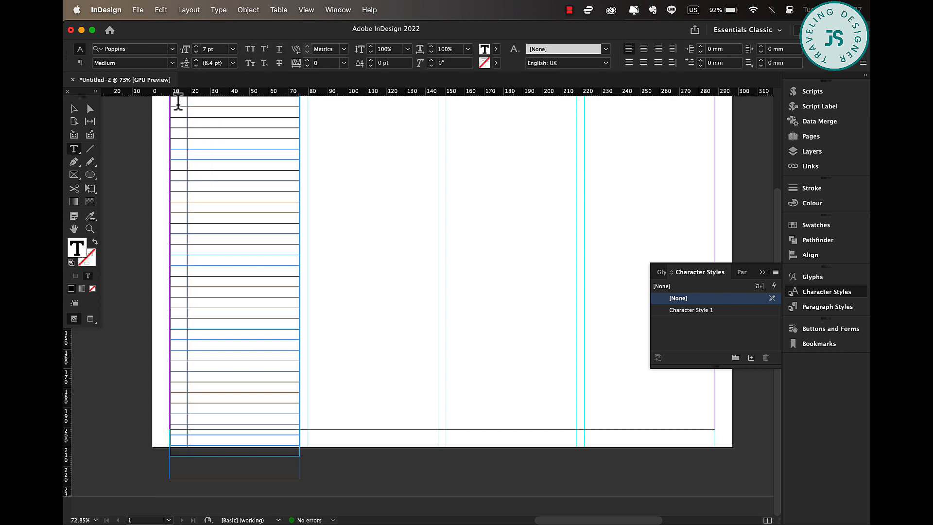
pyautogui.scroll(2, 177, 98)
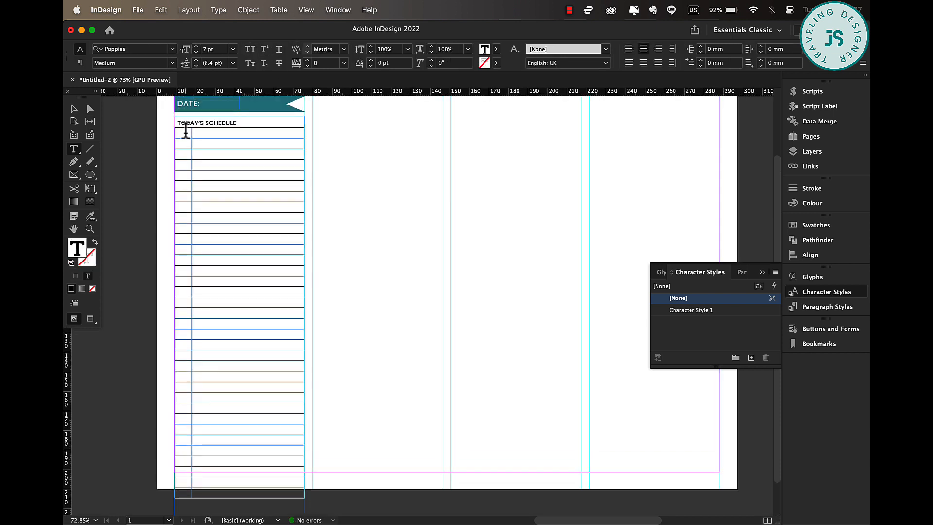
# Enter the hours 7 to 12 in every second cell of the first column, starting just below the header.
pyautogui.write('1')
pyautogui.write('8')
pyautogui.press('Down')
pyautogui.press('Down')
pyautogui.write('9')
pyautogui.press('Down')
pyautogui.press('Down')
pyautogui.write('10')
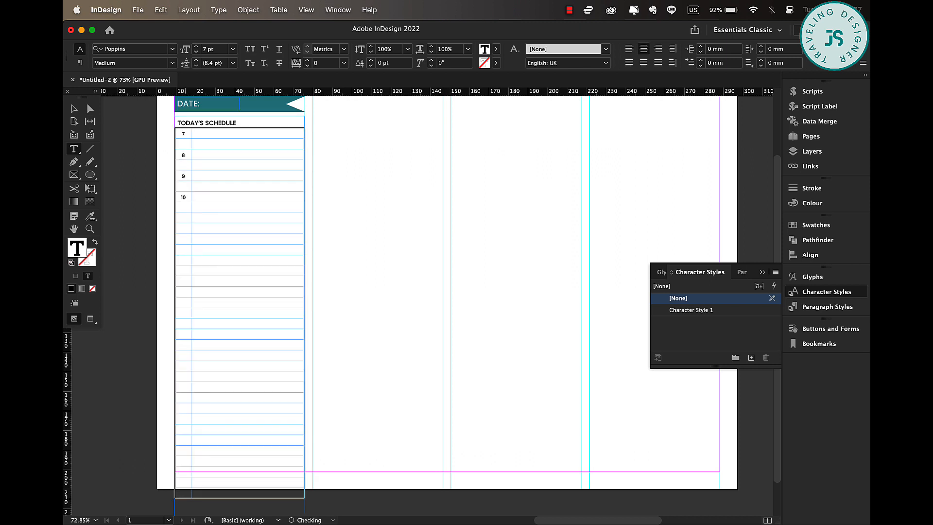
pyautogui.press('Down')
pyautogui.press('Down')
pyautogui.write('11')
pyautogui.press('Down')
pyautogui.write('12')
# Continue the schedule hours from 1 to 10 in every second cell of the first column below 12.
pyautogui.press('Down')
pyautogui.press('Down')
pyautogui.write('1')
pyautogui.press('Down')
pyautogui.press('Down')
pyautogui.write('2')
pyautogui.press('Down')
pyautogui.press('Down')
pyautogui.write('3')
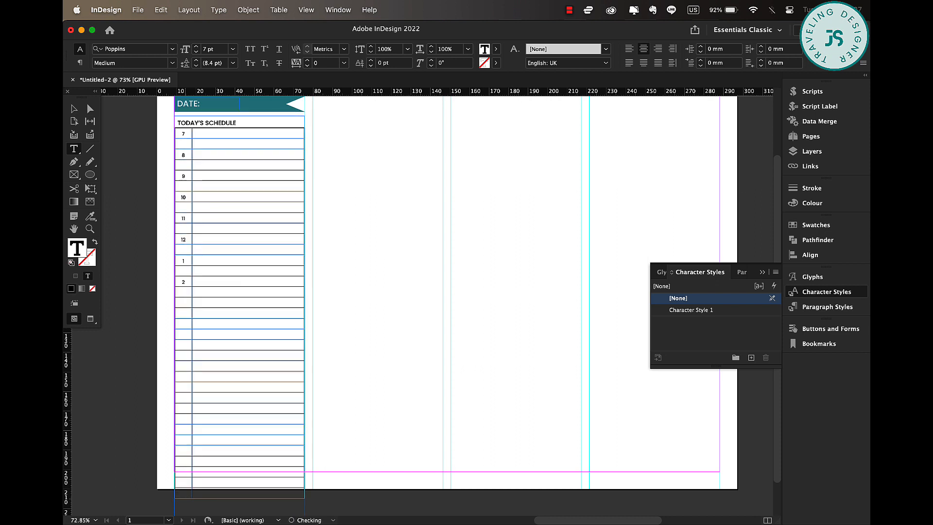
pyautogui.press('Down')
pyautogui.press('Down')
pyautogui.write('4')
pyautogui.press('Down')
pyautogui.press('Down')
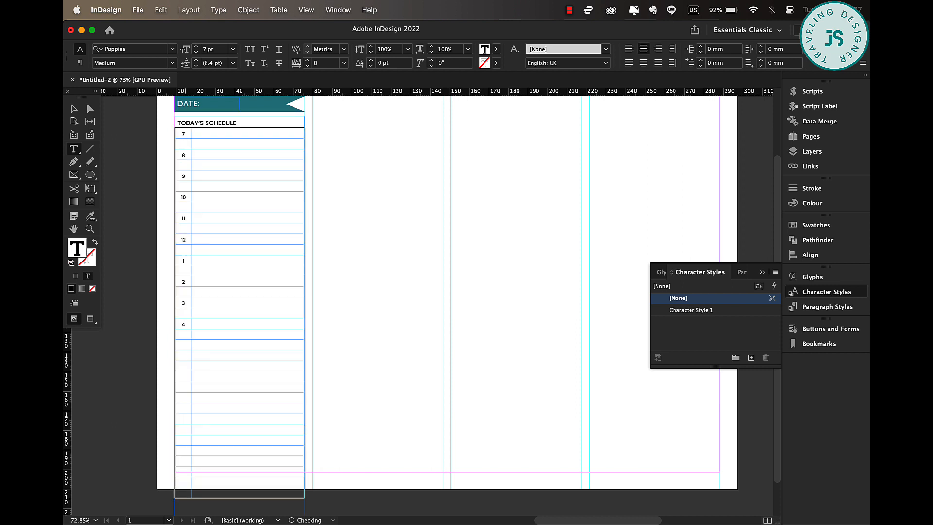
pyautogui.write('5')
pyautogui.press('Down')
pyautogui.press('Down')
pyautogui.write('6')
pyautogui.press('Down')
pyautogui.press('Down')
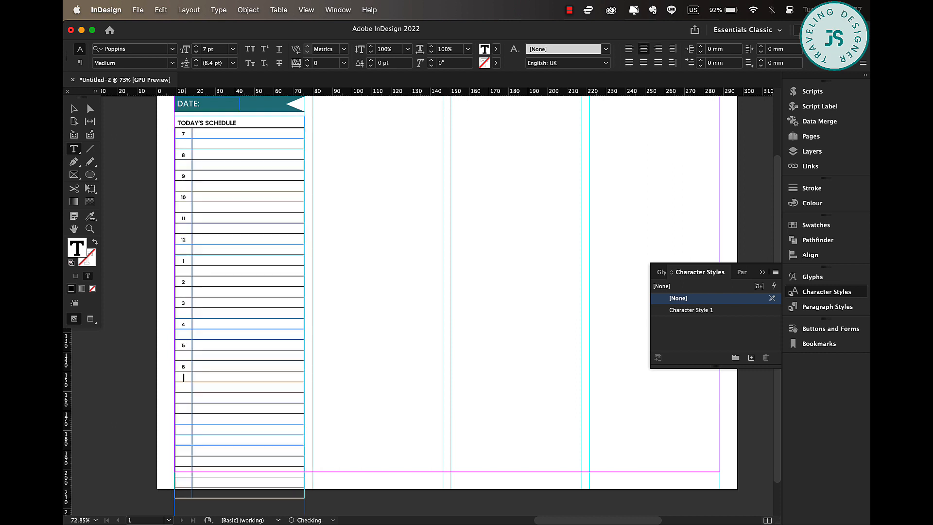
pyautogui.write('7')
pyautogui.press('Down')
pyautogui.press('Down')
pyautogui.write('8')
pyautogui.press('Down')
pyautogui.press('Down')
pyautogui.write('9')
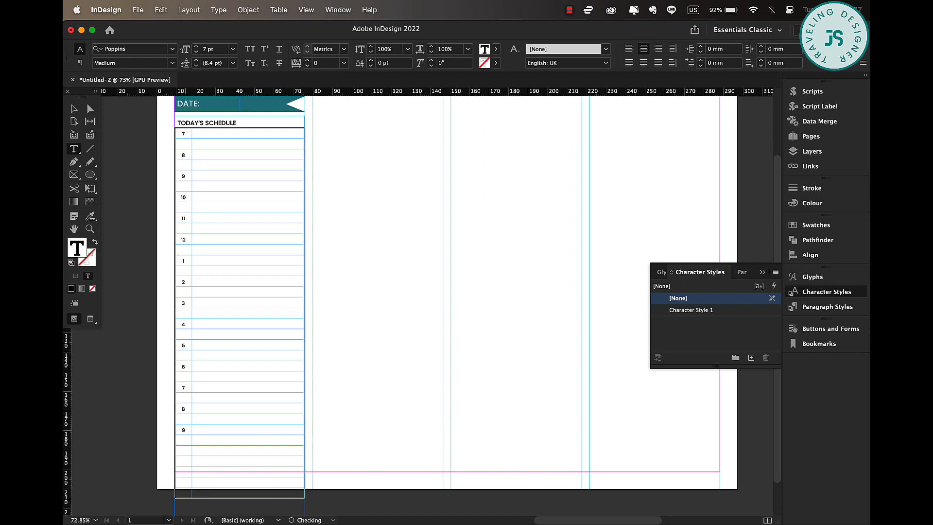
pyautogui.press('Down')
pyautogui.press('Down')
pyautogui.write('10')
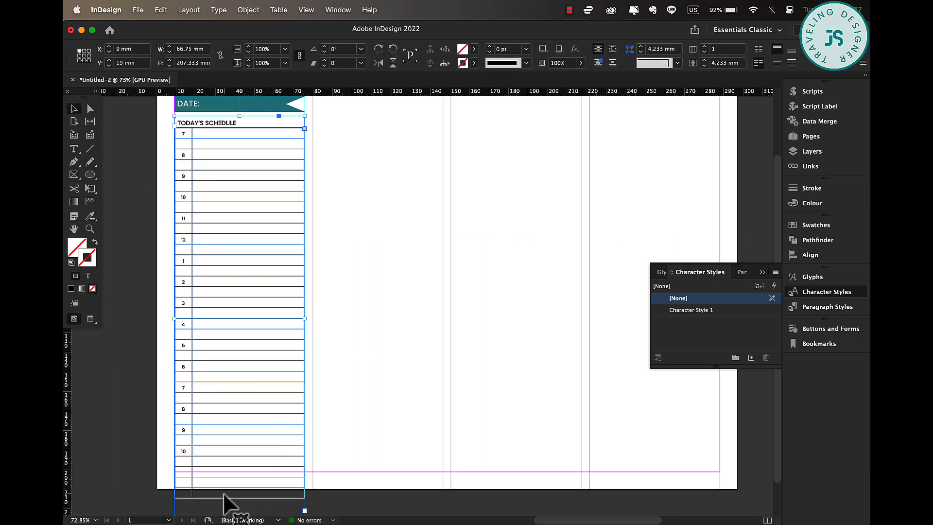
# Remove the three surplus rows at the table's bottom to reduce it to 33 rows.
pyautogui.doubleClick(223, 492)
pyautogui.press('Escape')
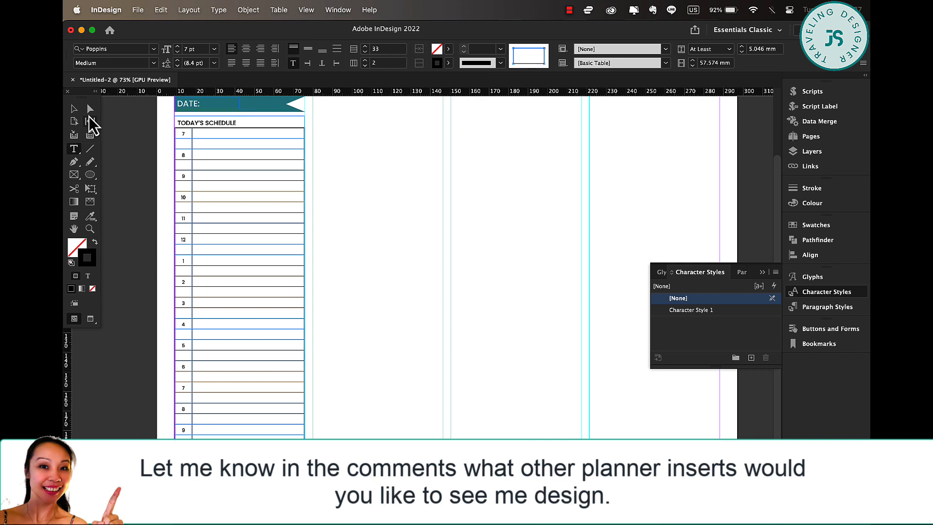
# Stretch the schedule table's last row down to the bottom page margin and distribute the rows below the header evenly.
pyautogui.click(74, 109)
pyautogui.doubleClick(232, 464)
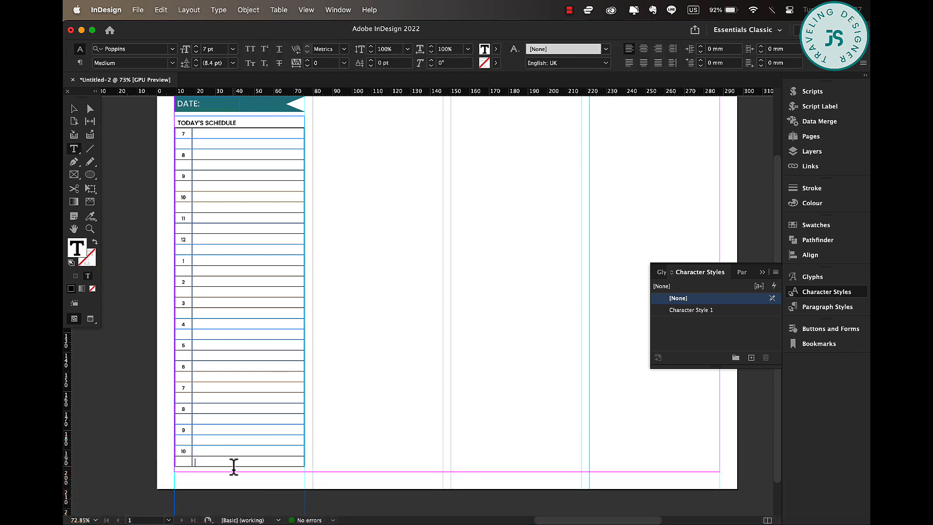
pyautogui.moveTo(234, 467); pyautogui.dragTo(233, 473)
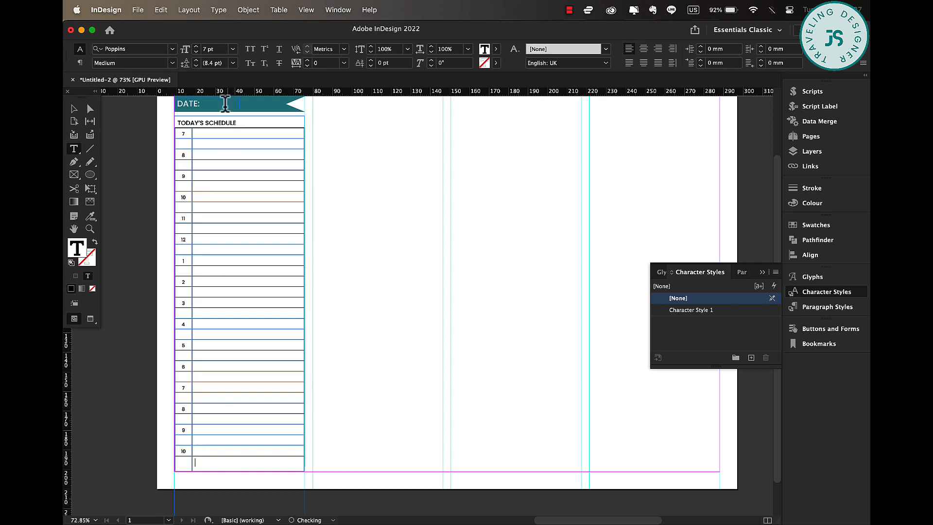
pyautogui.moveTo(227, 130); pyautogui.dragTo(223, 506)
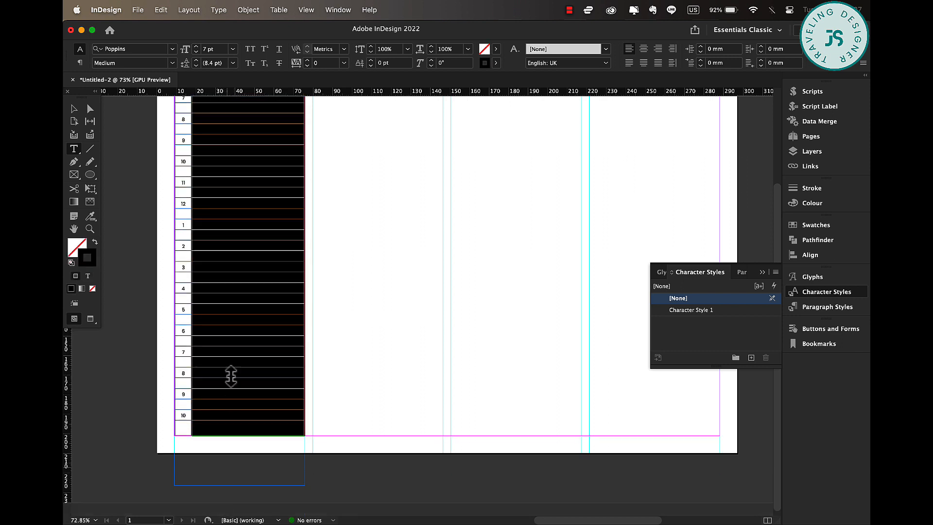
pyautogui.rightClick(233, 379)
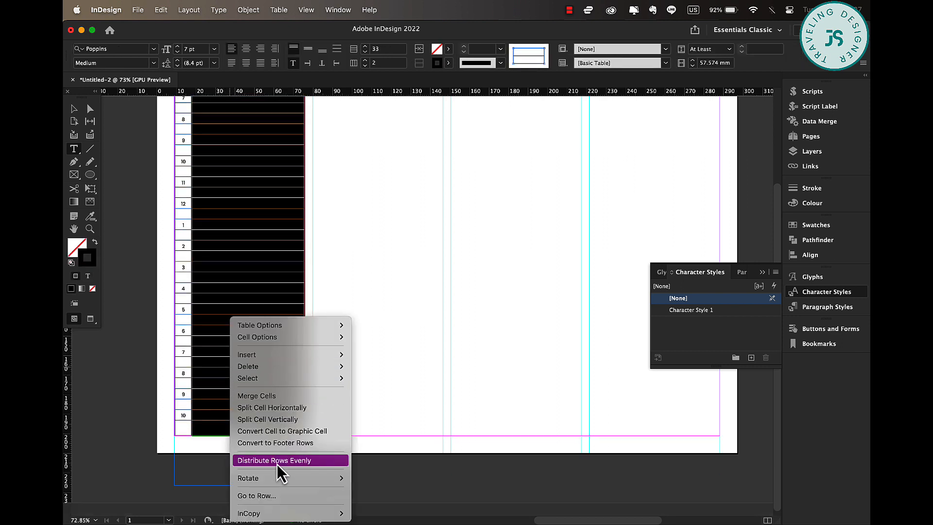
pyautogui.click(274, 460)
# Fit the schedule's text frame to the table so it ends at the bottom page margin, and deselect it.
pyautogui.click(74, 109)
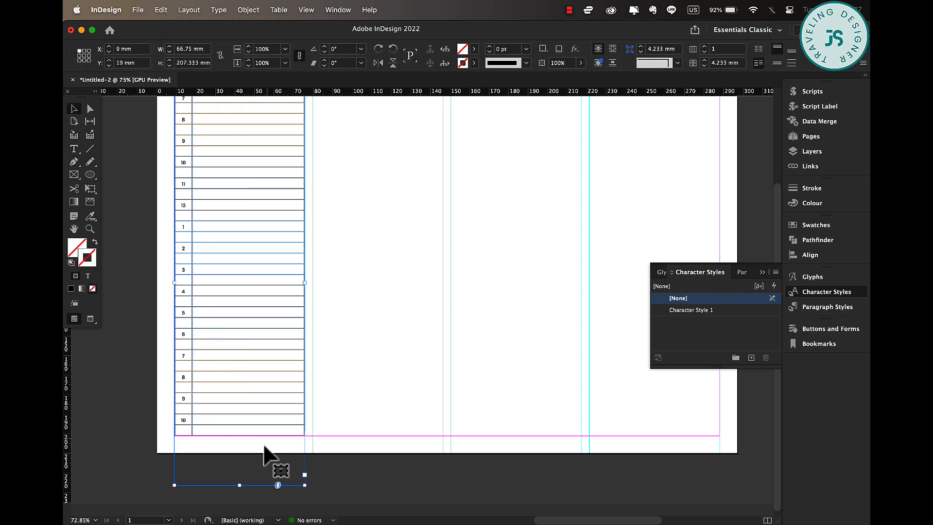
pyautogui.doubleClick(238, 484)
pyautogui.click(386, 343)
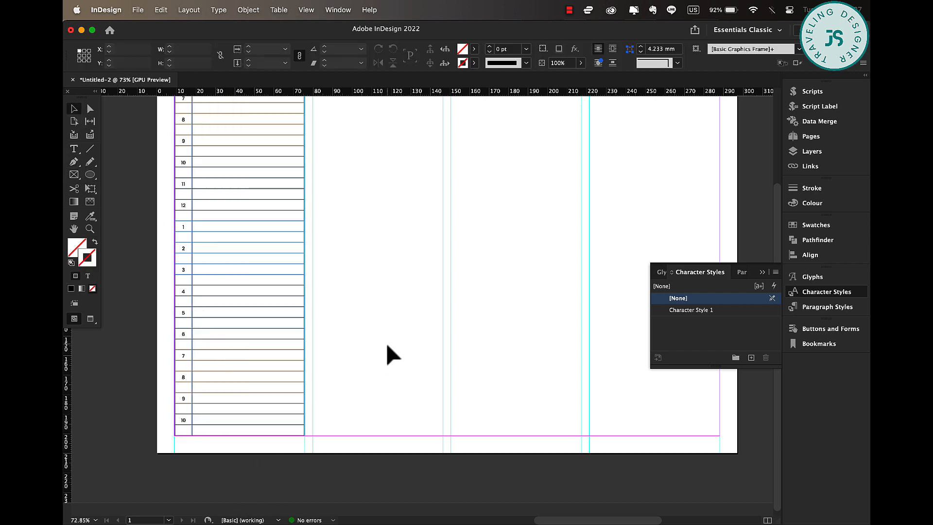
# Colour the TODAY'S SCHEDULE header text with the teal swatch.
pyautogui.scroll(2, 386, 342)
pyautogui.scroll(4, 387, 343)
pyautogui.scroll(3, 386, 343)
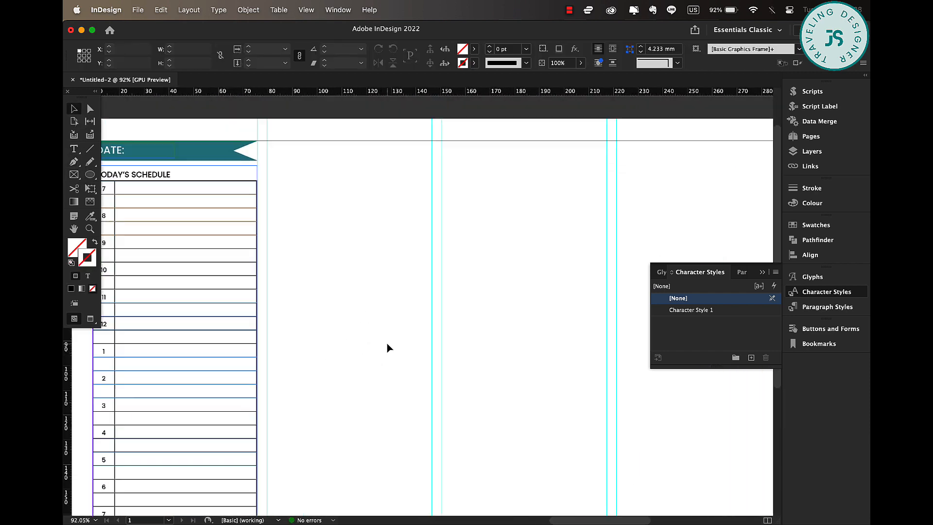
pyautogui.hscroll(-4, 387, 343)
pyautogui.scroll(-2, 387, 343)
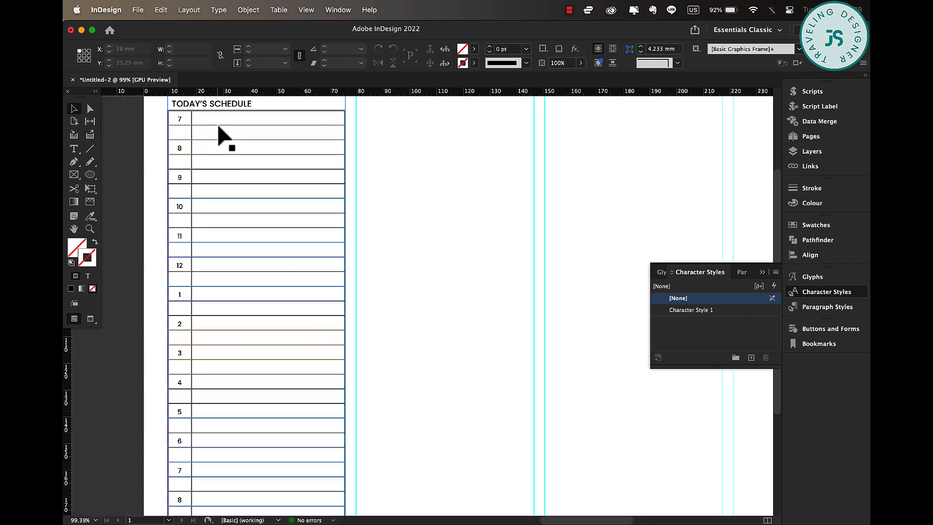
pyautogui.tripleClick(228, 107)
pyautogui.click(496, 49)
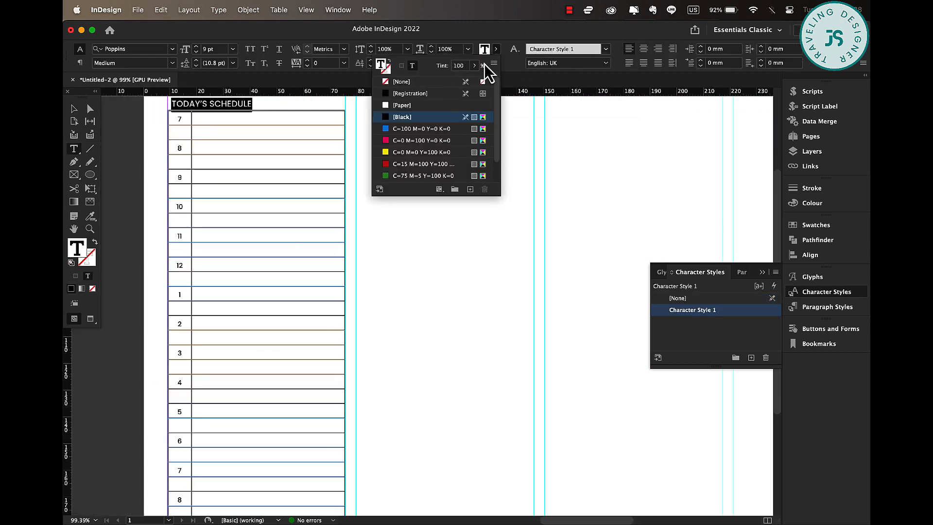
pyautogui.click(394, 176)
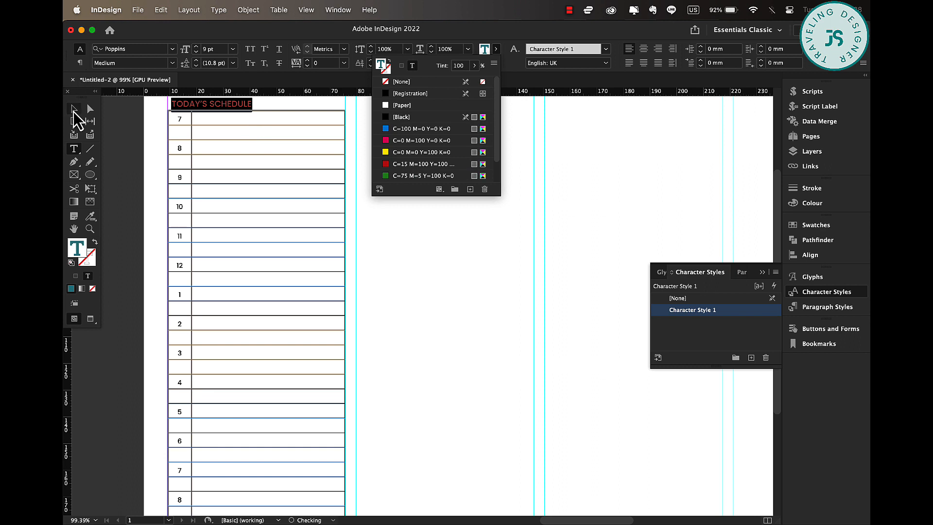
pyautogui.click(73, 109)
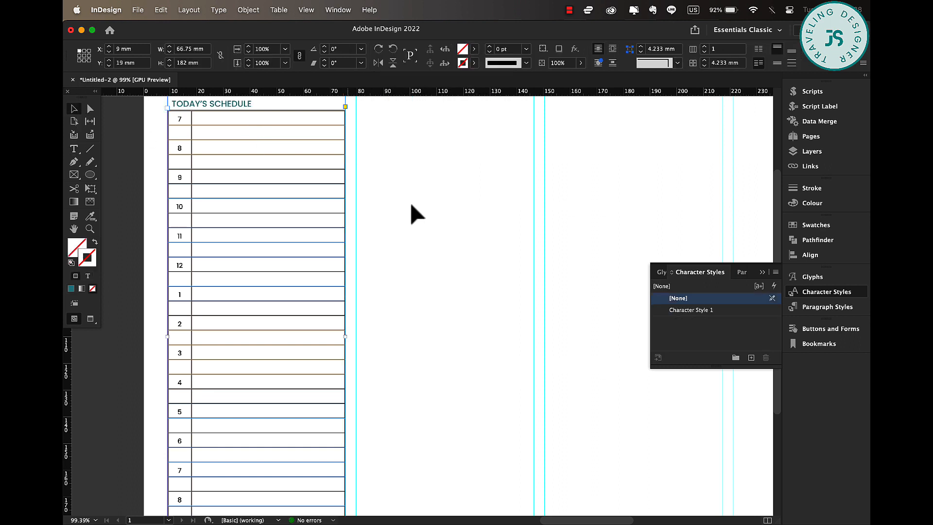
# Select all schedule rows below the header and colour only their outer border with the teal swatch C=69 M=13 Y=31 K=13.
pyautogui.doubleClick(179, 119)
pyautogui.click(162, 114)
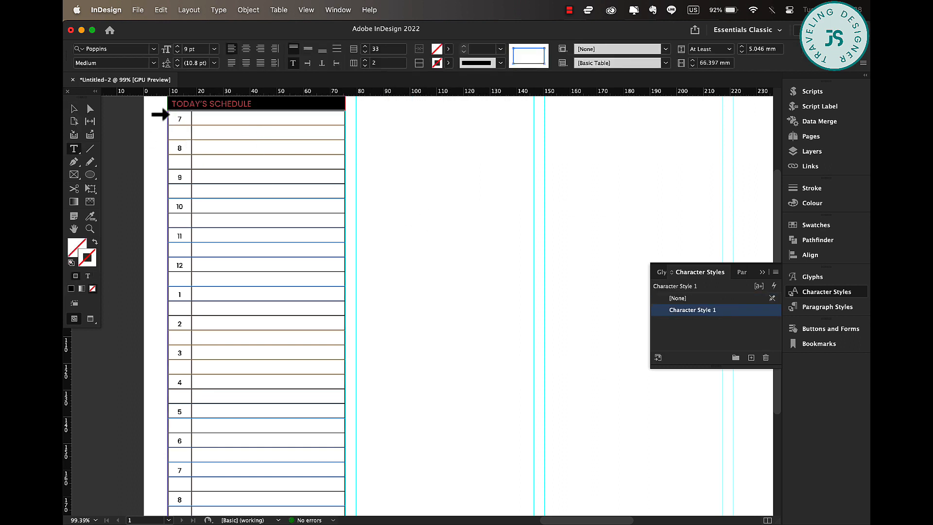
pyautogui.moveTo(163, 115); pyautogui.dragTo(160, 516)
pyautogui.scroll(10, 316, 490)
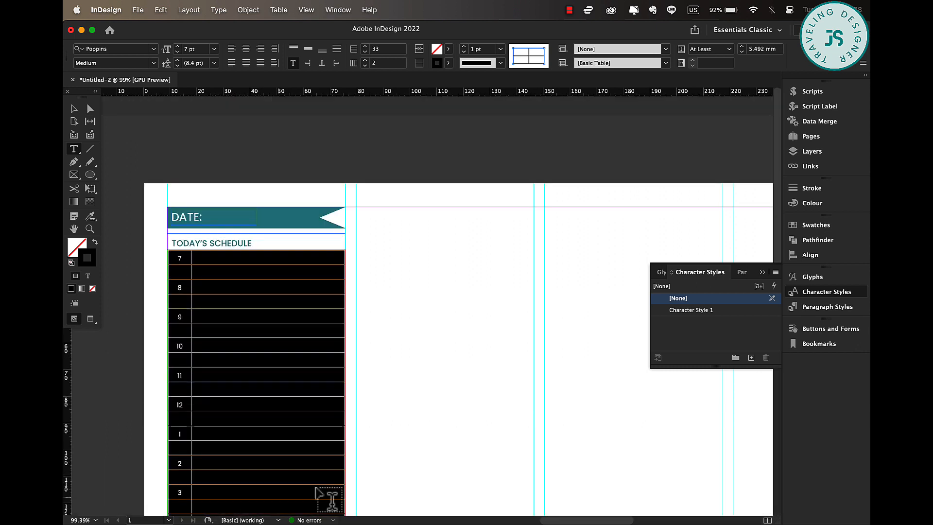
pyautogui.click(540, 67)
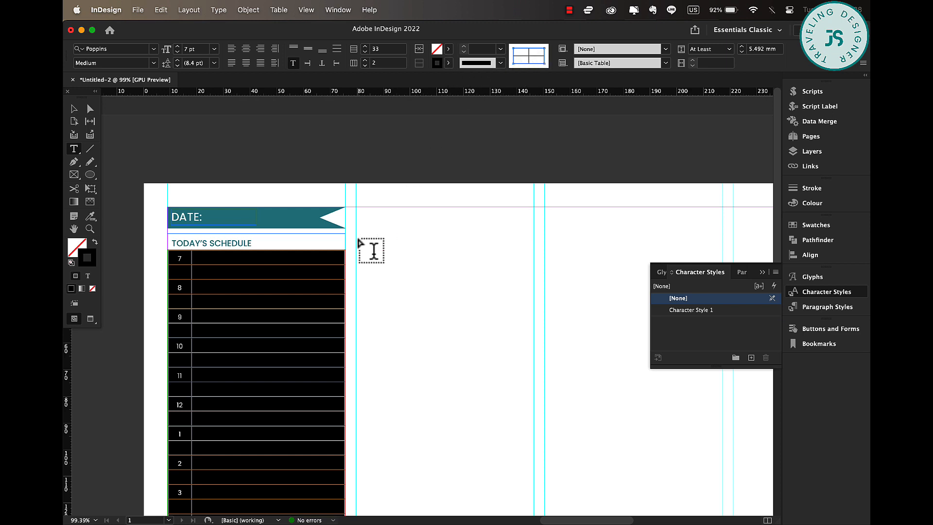
pyautogui.click(448, 63)
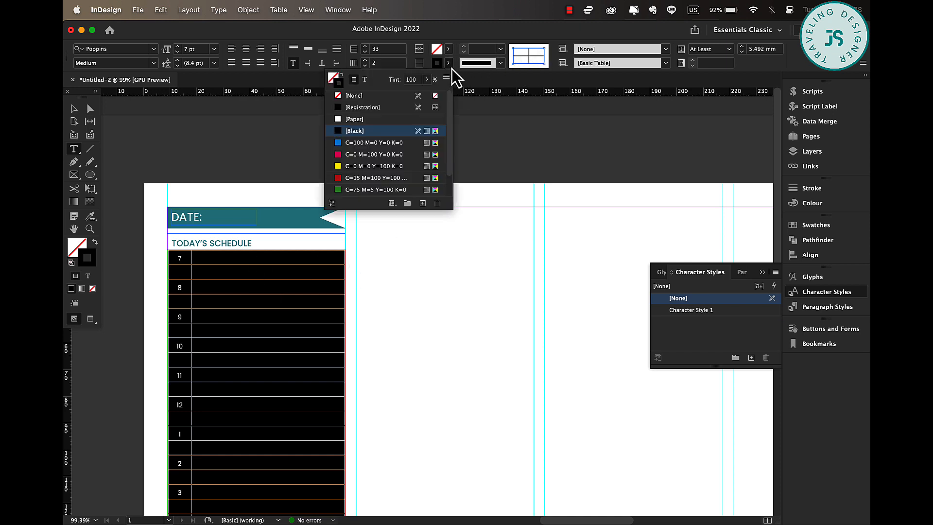
pyautogui.scroll(-1, 403, 160)
pyautogui.click(360, 189)
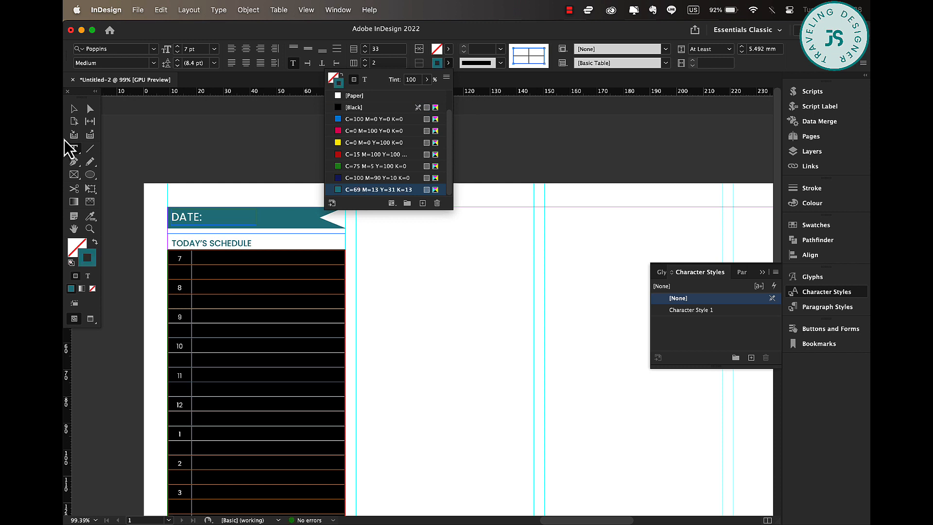
pyautogui.click(75, 108)
pyautogui.click(515, 348)
pyautogui.scroll(-1, 515, 348)
pyautogui.scroll(-1, 515, 350)
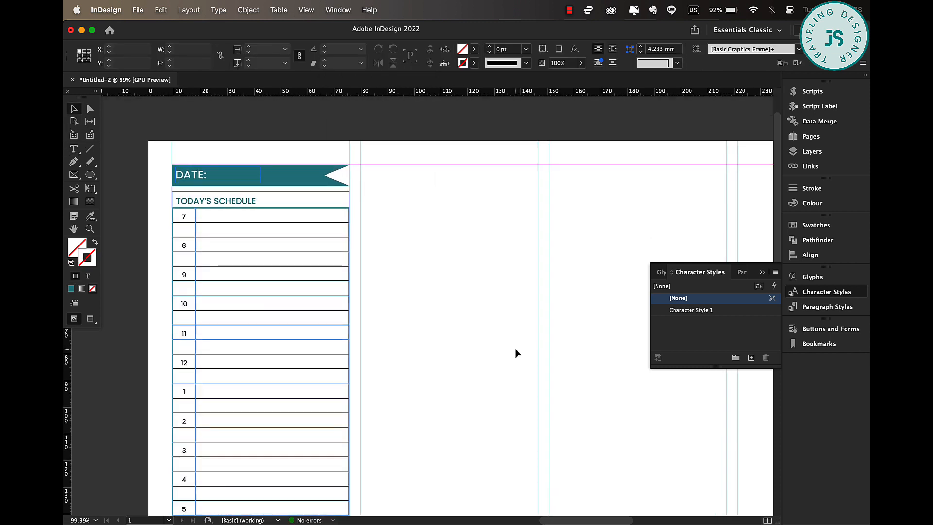
# Turn on Overprint Preview and check the page briefly with guides and frame edges hidden.
pyautogui.click(302, 11)
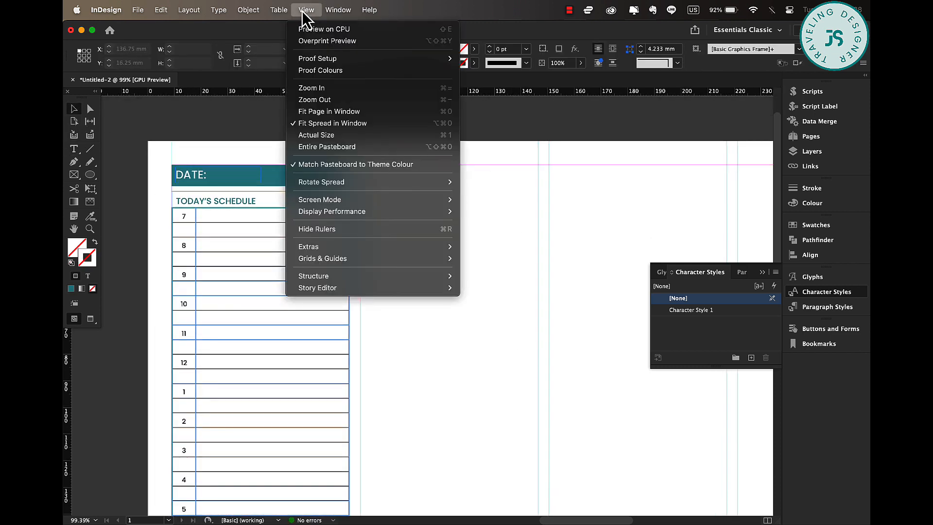
pyautogui.click(307, 41)
pyautogui.scroll(-3, 458, 311)
pyautogui.hscroll(1, 458, 311)
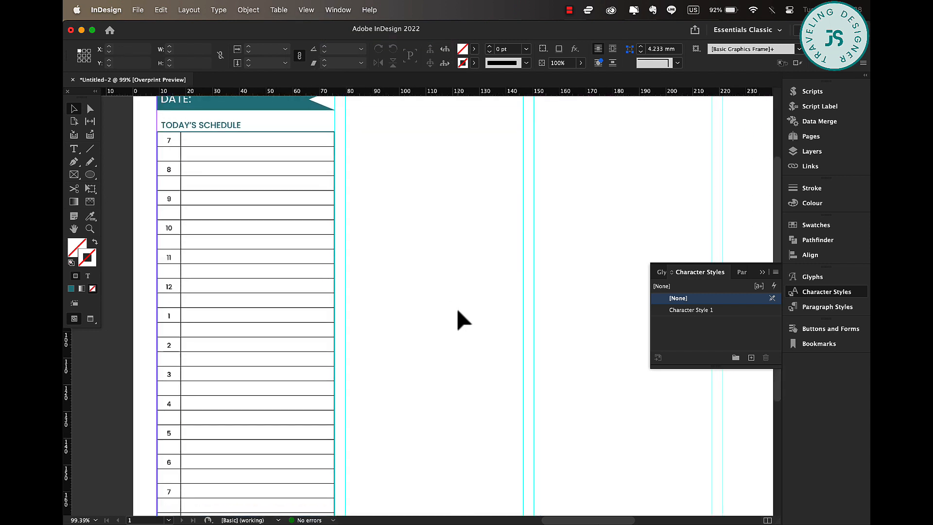
pyautogui.press('w')
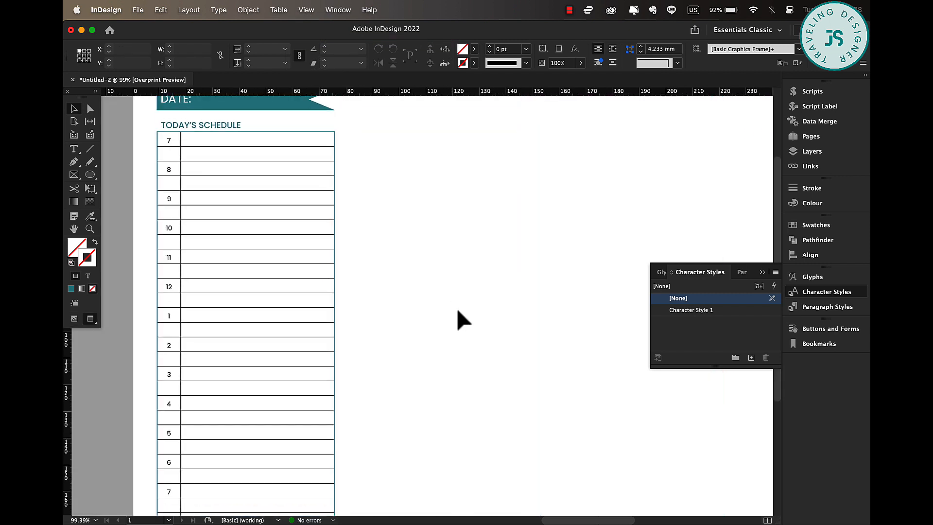
pyautogui.press('w')
# Select the schedule rows below the header and colour only their inner lines with the teal swatch C=69 M=13 Y=31 K=13.
pyautogui.click(187, 146)
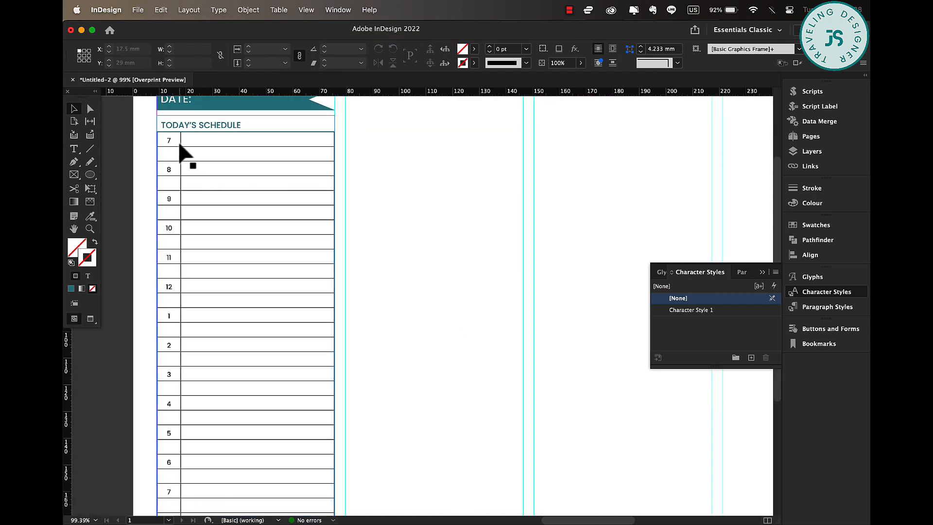
pyautogui.doubleClick(178, 142)
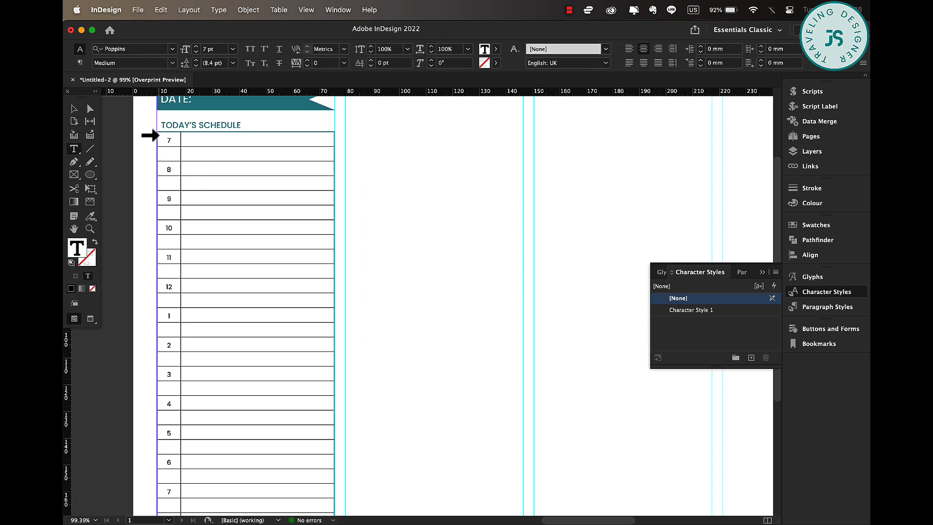
pyautogui.moveTo(156, 137); pyautogui.dragTo(245, 517)
pyautogui.scroll(-5, 246, 510)
pyautogui.scroll(12, 421, 181)
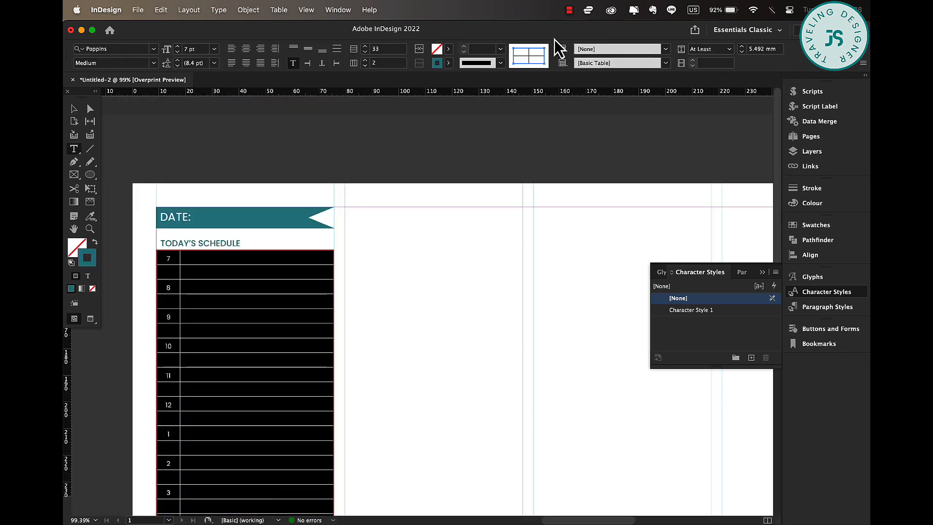
pyautogui.click(514, 49)
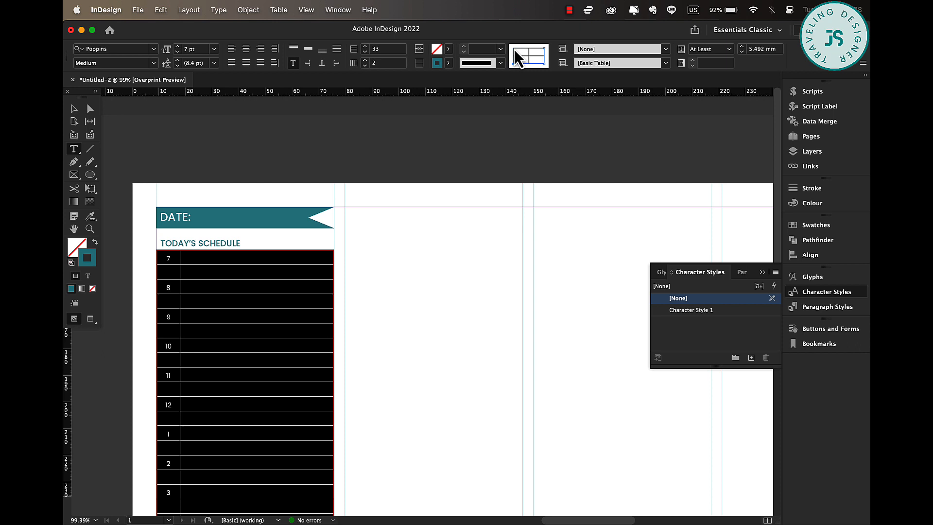
pyautogui.click(543, 63)
pyautogui.click(529, 57)
pyautogui.click(447, 62)
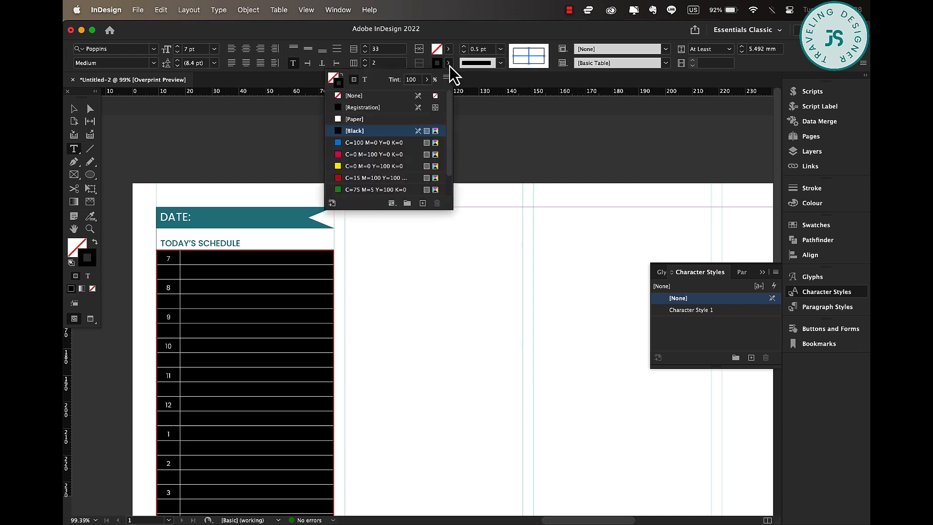
pyautogui.scroll(-1, 371, 187)
pyautogui.click(353, 190)
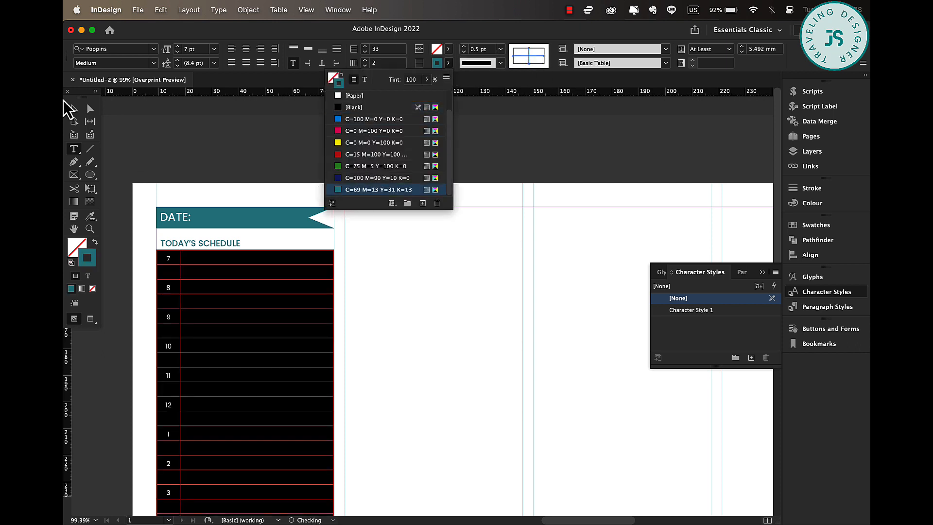
pyautogui.click(73, 108)
pyautogui.click(452, 338)
# Duplicate the schedule table into the second page column and change the copy's header to TOP PRIORITIES.
pyautogui.scroll(-4, 451, 334)
pyautogui.hscroll(2, 450, 334)
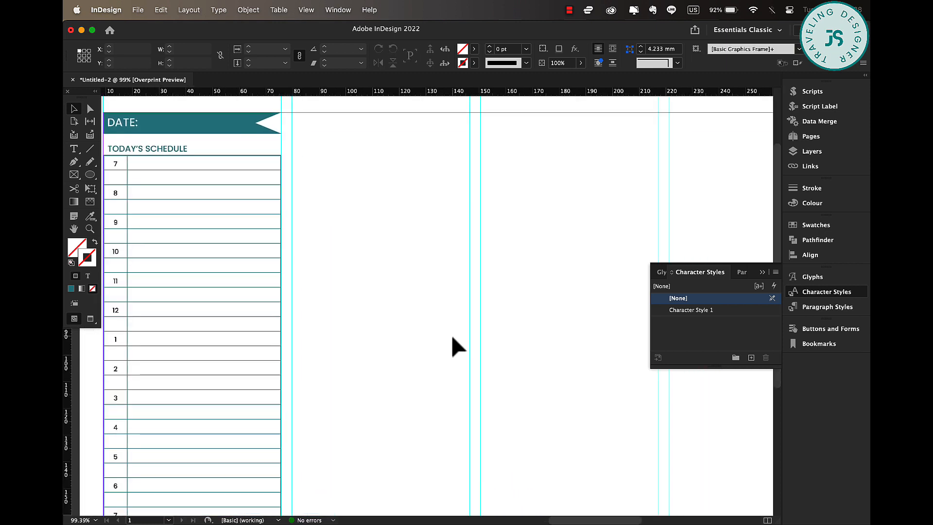
pyautogui.scroll(1, 452, 345)
pyautogui.hscroll(1, 452, 346)
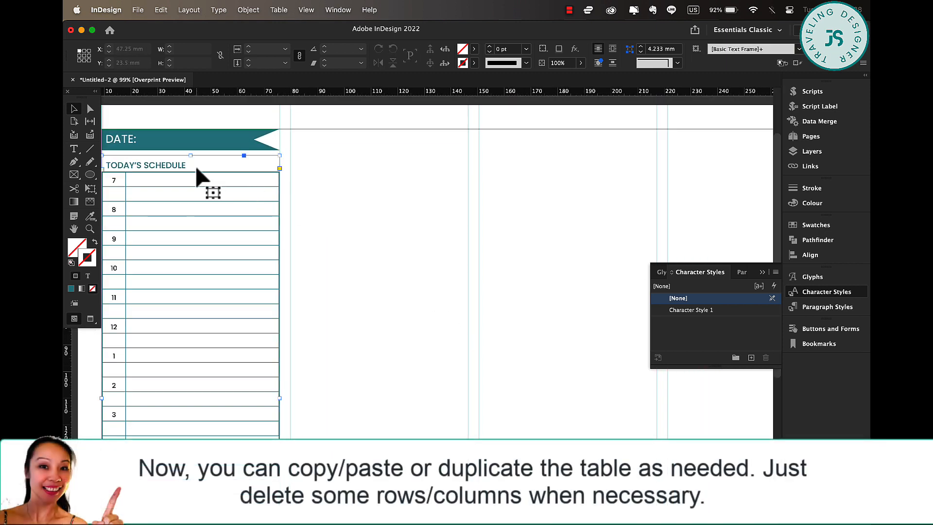
pyautogui.moveTo(185, 171); pyautogui.dragTo(370, 168)
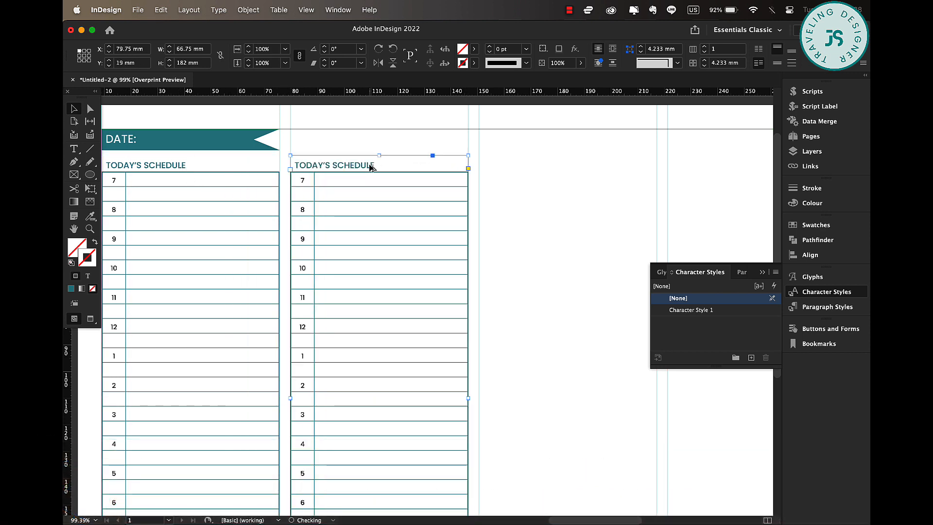
pyautogui.tripleClick(317, 161)
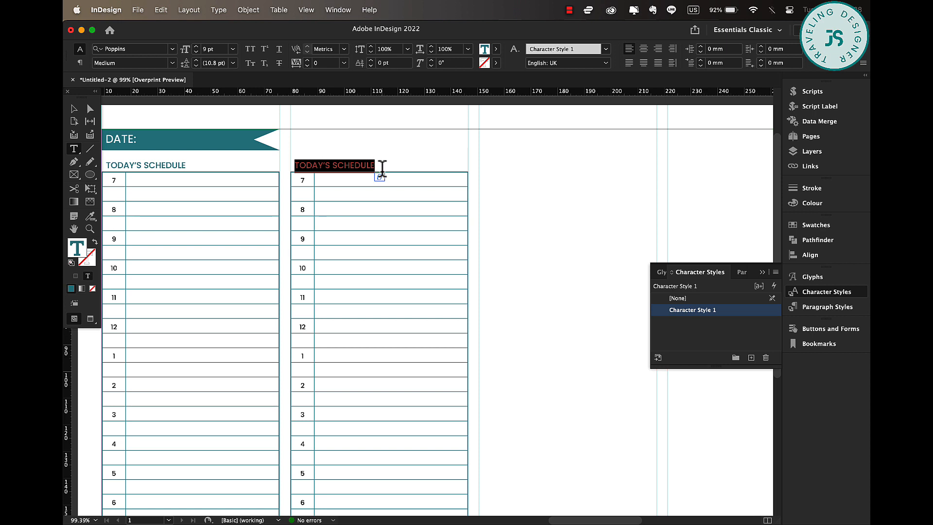
pyautogui.write('TOP PRIORITIES')
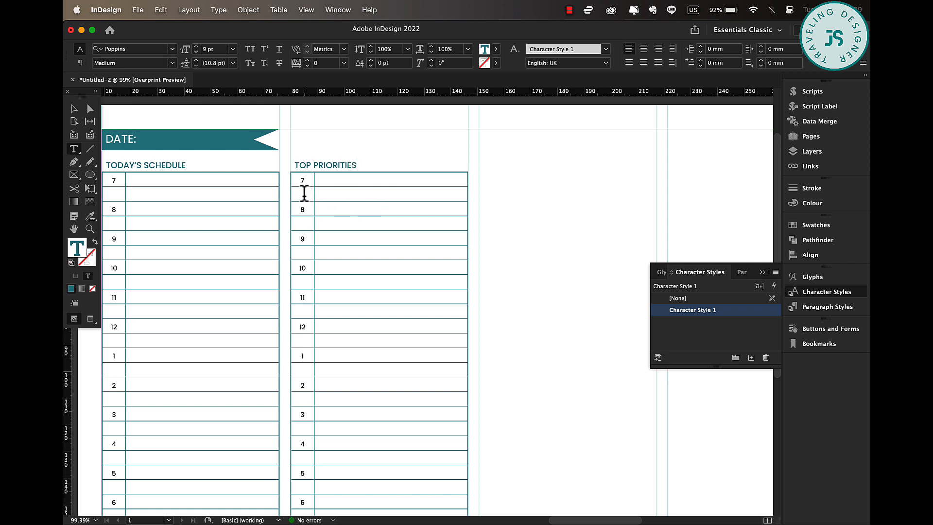
# Delete all TOP PRIORITIES rows below the 8 row and fit the frame to the remaining rows.
pyautogui.moveTo(299, 221); pyautogui.dragTo(481, 519)
pyautogui.press('BackSpace')
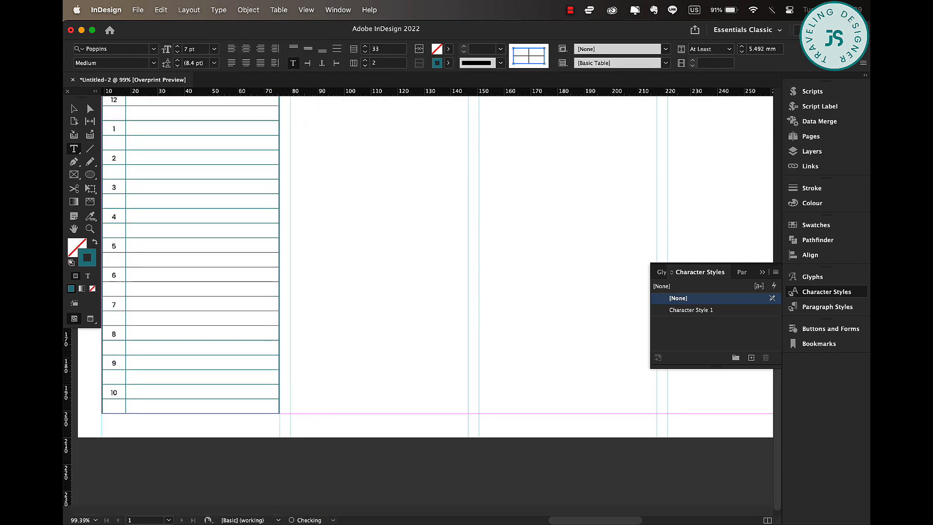
pyautogui.click(74, 108)
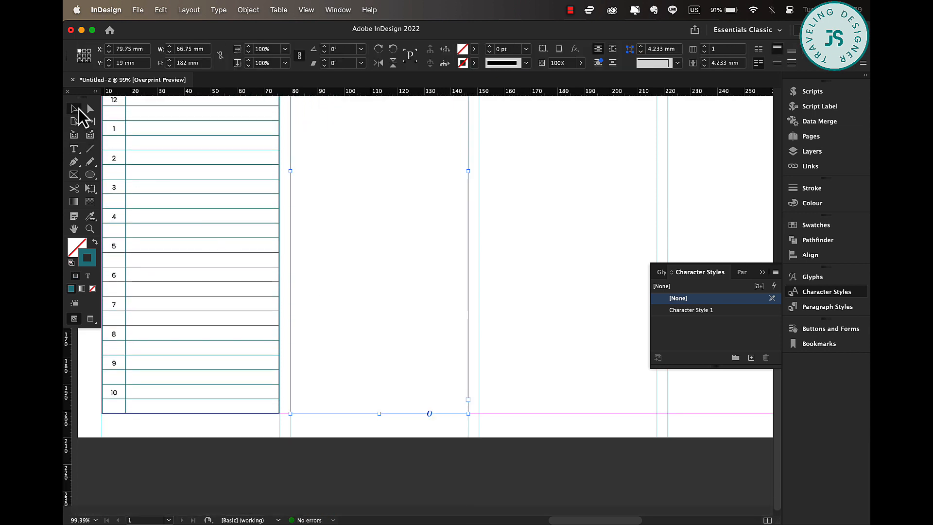
pyautogui.scroll(10, 381, 417)
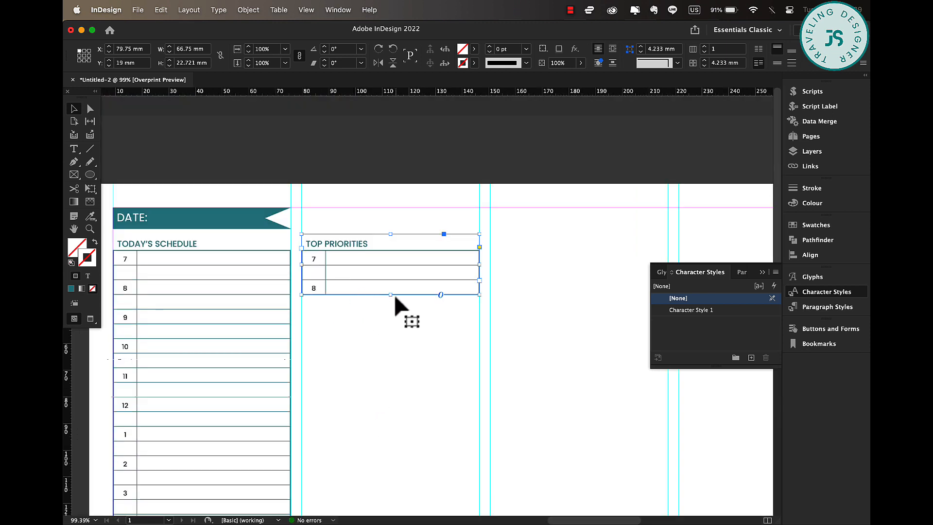
# Extend the TOP PRIORITIES frame to 28 mm high and merge the two cells in each of the first two rows below the header.
pyautogui.moveTo(390, 296); pyautogui.dragTo(390, 308)
pyautogui.doubleClick(416, 292)
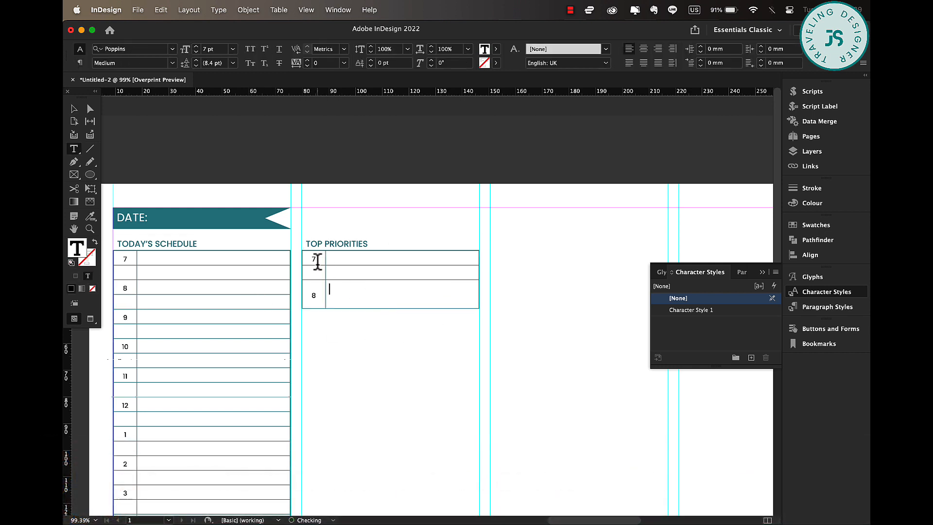
pyautogui.moveTo(317, 261); pyautogui.dragTo(343, 260)
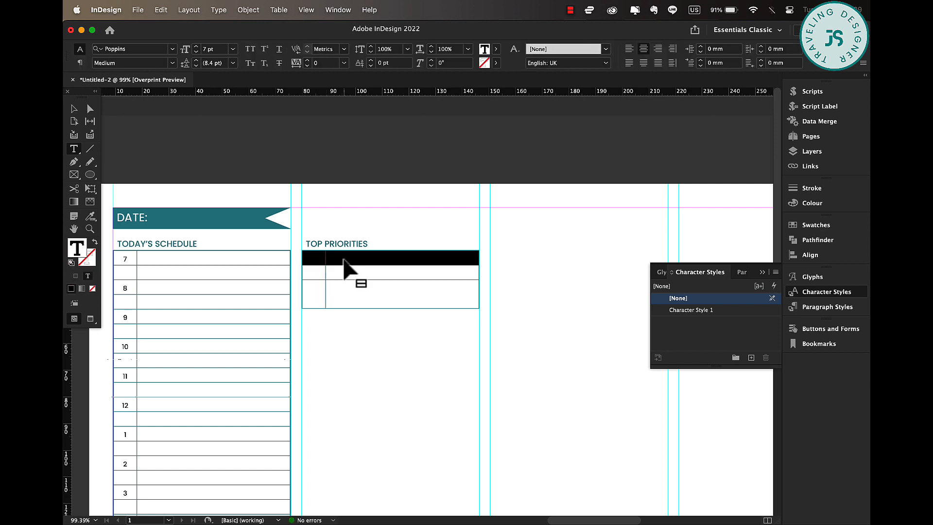
pyautogui.rightClick(344, 260)
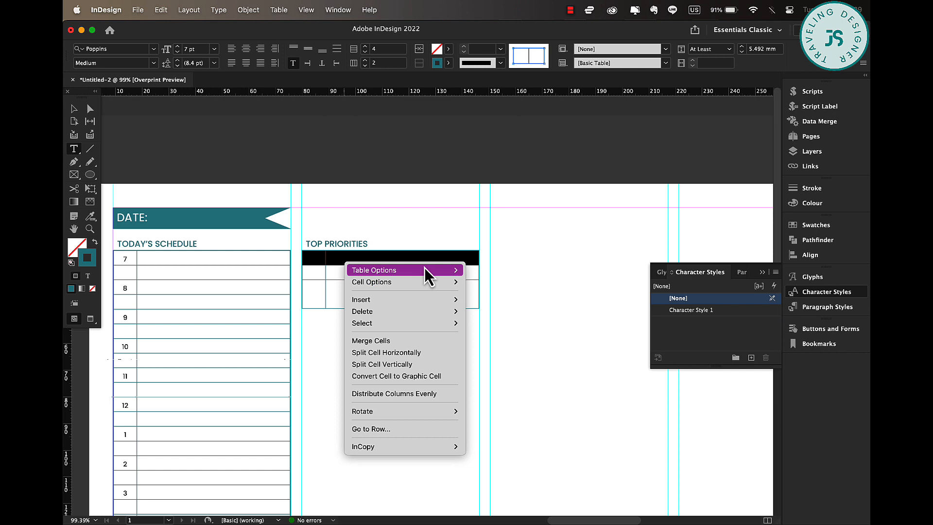
pyautogui.click(407, 340)
pyautogui.moveTo(314, 273); pyautogui.dragTo(345, 276)
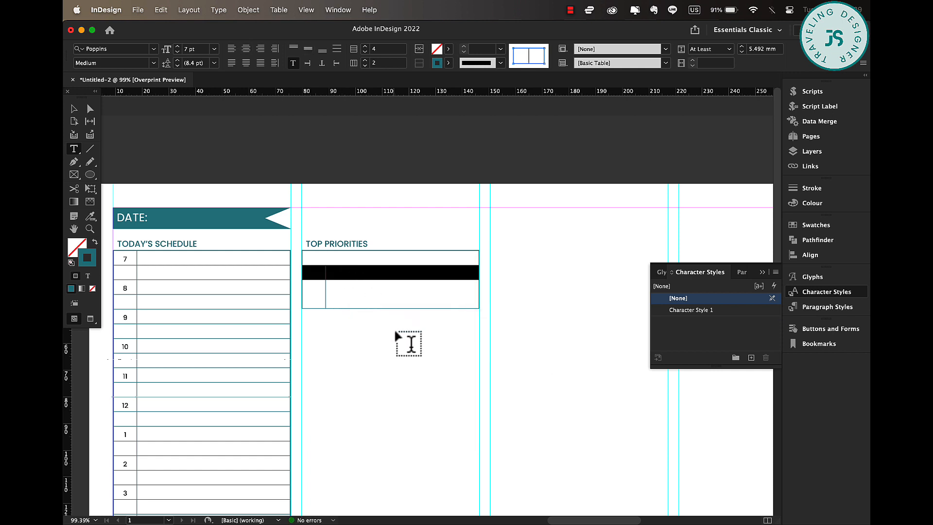
pyautogui.rightClick(370, 275)
pyautogui.click(405, 357)
# Merge the two cells of the last row in the TOP PRIORITIES table.
pyautogui.moveTo(320, 295)
pyautogui.mouseDown()
pyautogui.moveTo(348, 304)
pyautogui.moveTo(327, 294)
pyautogui.mouseUp()
pyautogui.rightClick(355, 302)
pyautogui.click(396, 386)
pyautogui.rightClick(318, 290)
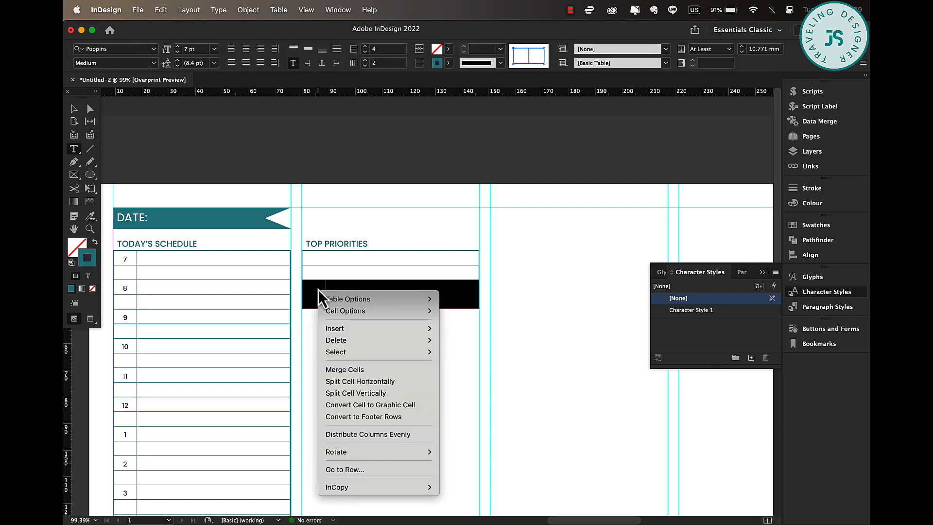
pyautogui.click(346, 371)
pyautogui.rightClick(369, 298)
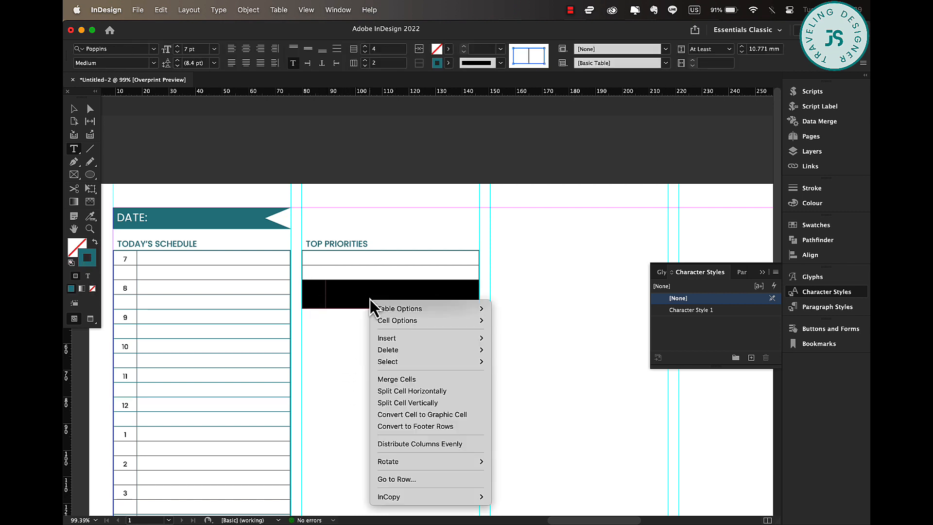
pyautogui.click(398, 384)
# Distribute the three TOP PRIORITIES rows below the header evenly.
pyautogui.moveTo(323, 257); pyautogui.dragTo(325, 311)
pyautogui.rightClick(324, 309)
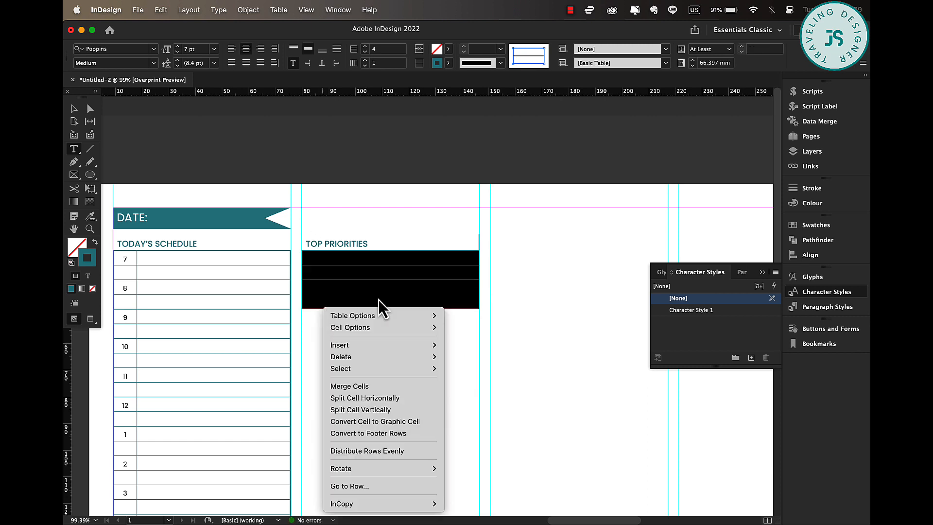
pyautogui.click(383, 454)
pyautogui.click(73, 112)
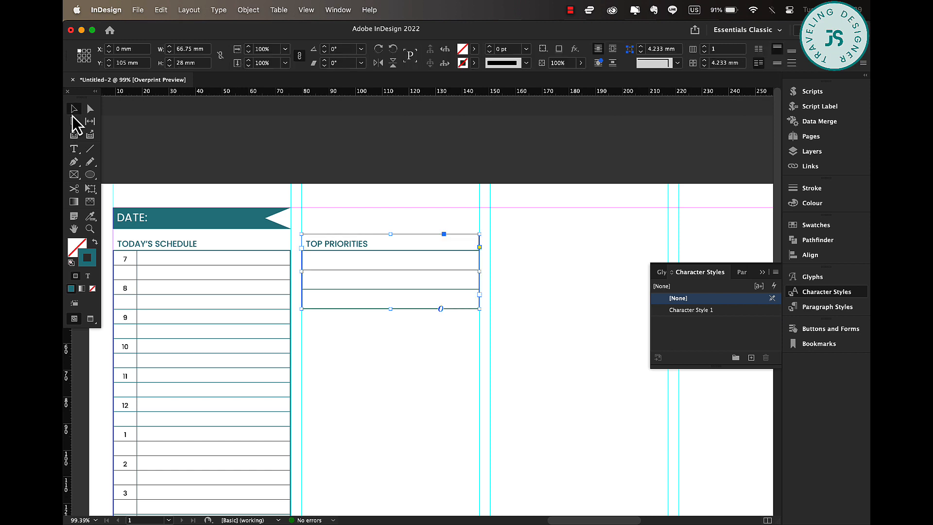
# Set the TOP PRIORITIES header cell's stroke to None on every edge except the bottom one.
pyautogui.scroll(-1, 395, 318)
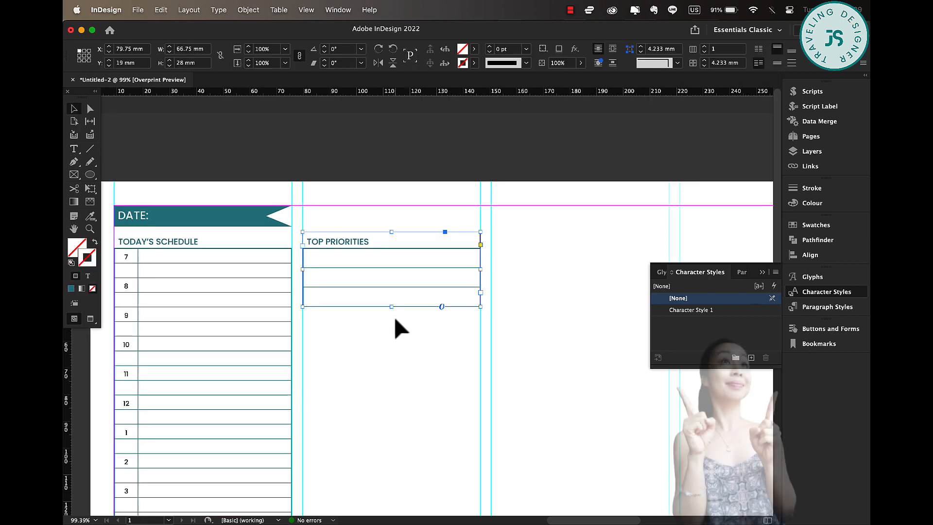
pyautogui.scroll(3, 395, 316)
pyautogui.doubleClick(471, 210)
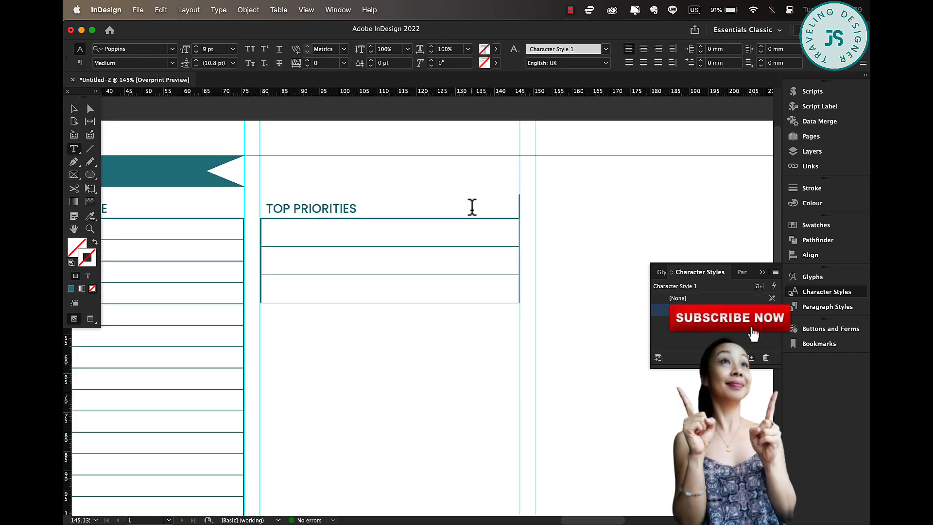
pyautogui.tripleClick(471, 208)
pyautogui.moveTo(471, 207); pyautogui.dragTo(532, 207)
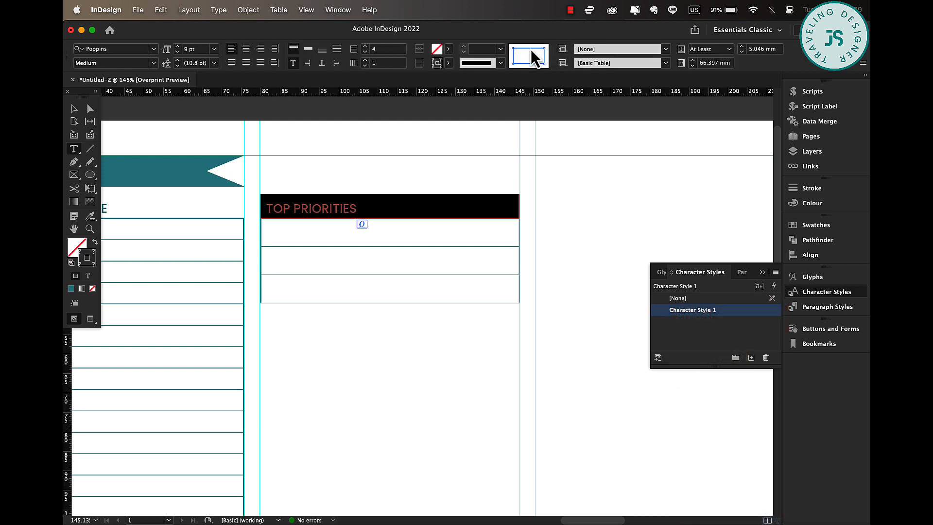
pyautogui.click(524, 49)
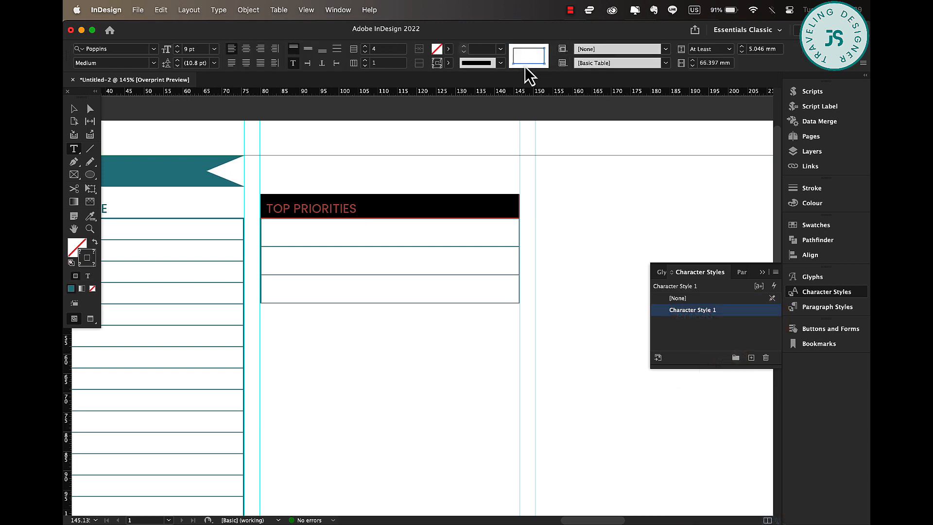
pyautogui.click(448, 63)
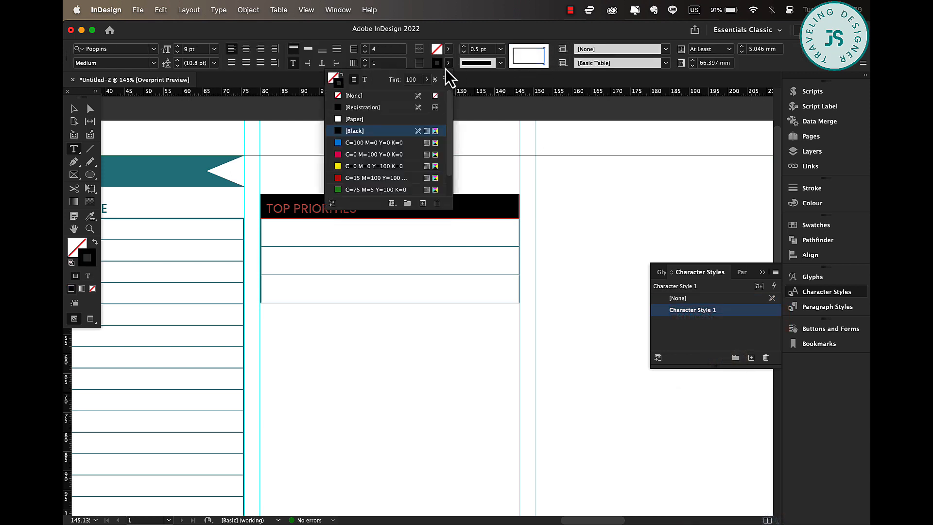
pyautogui.click(354, 96)
pyautogui.click(74, 108)
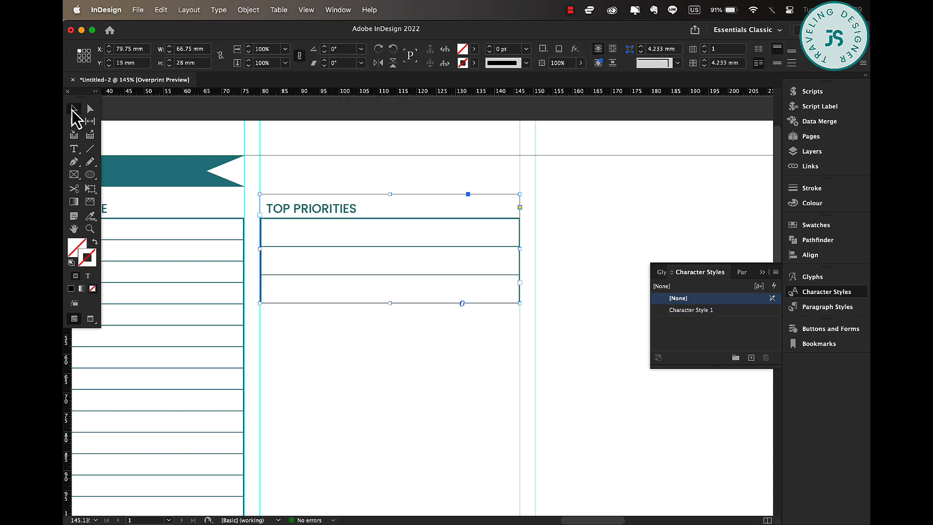
pyautogui.click(408, 377)
# Give the three priority rows a 1 pt outer border and extend the frame to about 28.1 mm high to fit them.
pyautogui.click(433, 254)
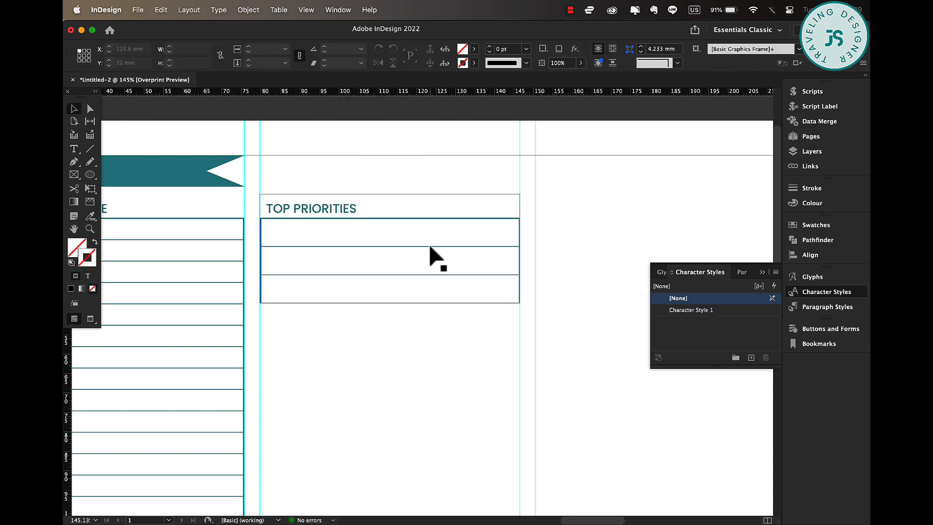
pyautogui.doubleClick(376, 293)
pyautogui.press('Escape')
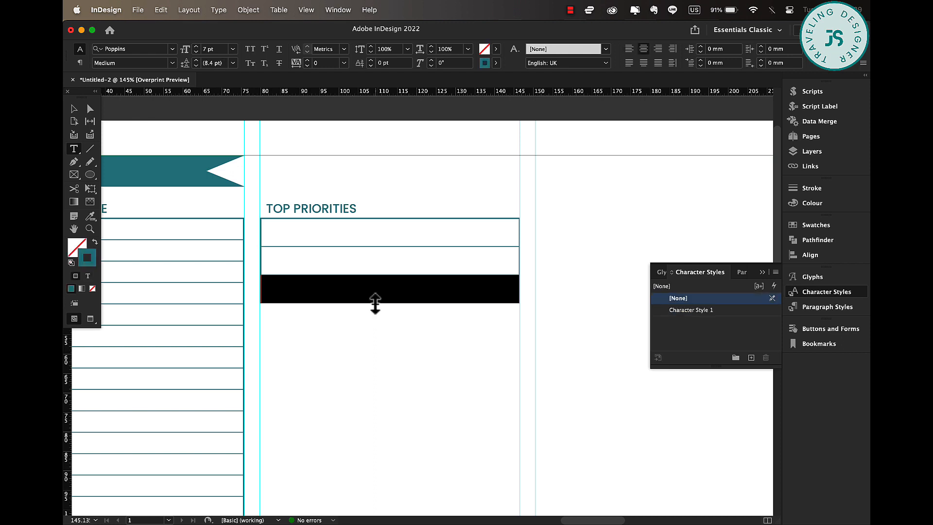
pyautogui.moveTo(406, 232); pyautogui.dragTo(458, 291)
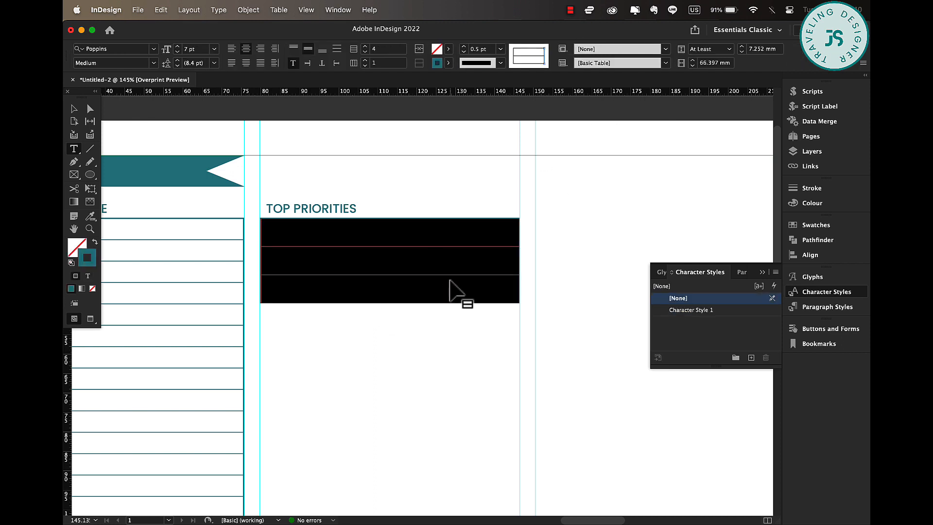
pyautogui.click(501, 49)
pyautogui.click(492, 115)
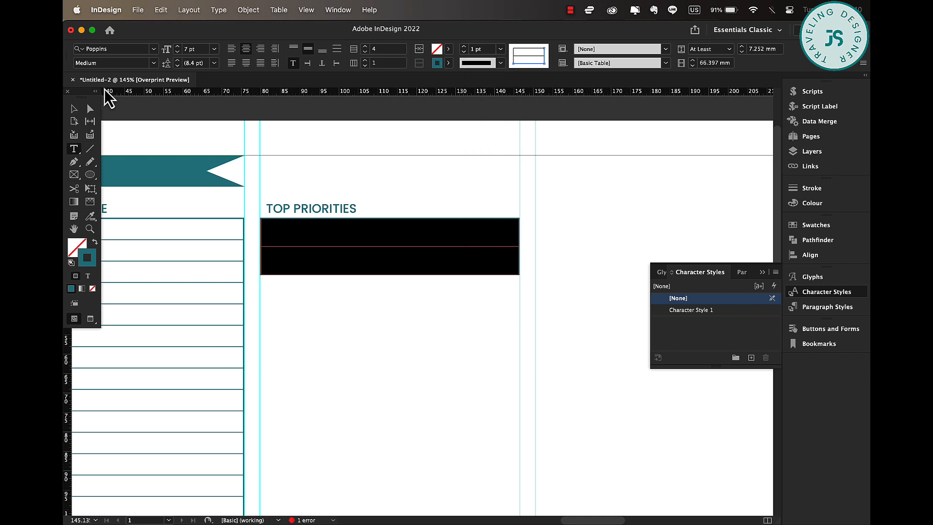
pyautogui.click(74, 108)
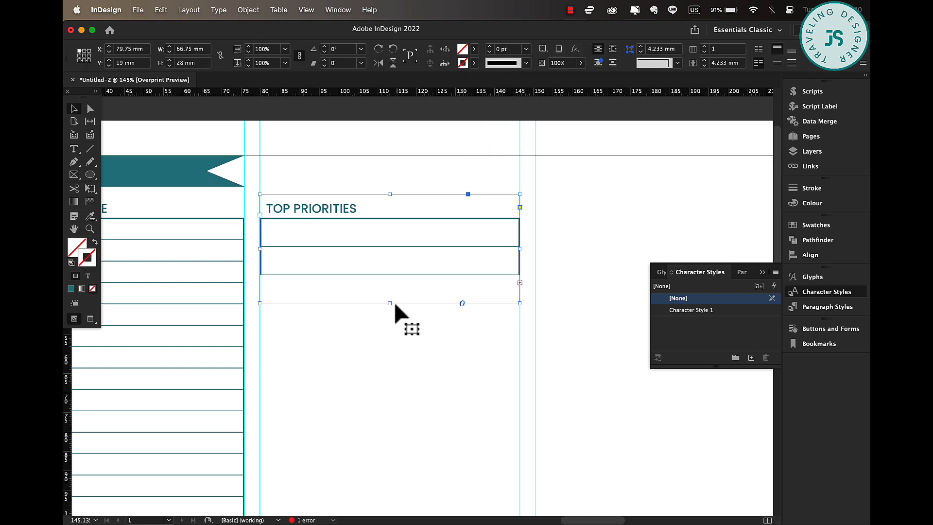
pyautogui.moveTo(391, 306); pyautogui.dragTo(391, 303)
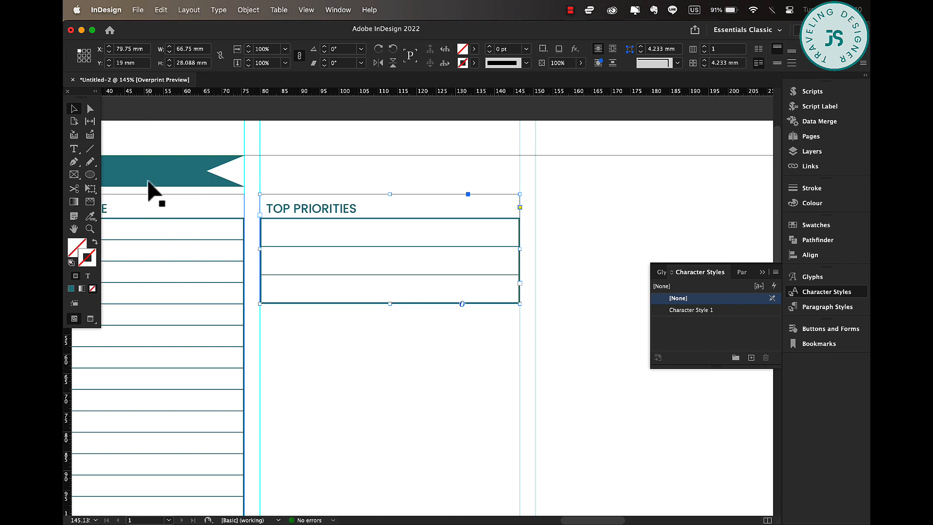
# Draw a circle about 3.2 mm wide in the first priority row with a 0.5 pt stroke in the teal swatch C=69 M=13 Y=31 K=13.
pyautogui.scroll(5, 322, 276)
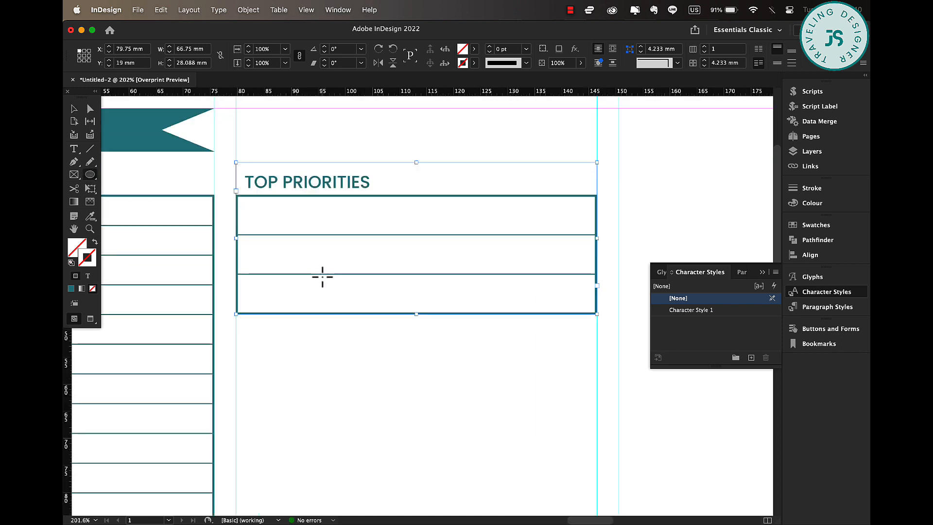
pyautogui.moveTo(221, 185); pyautogui.dragTo(244, 207)
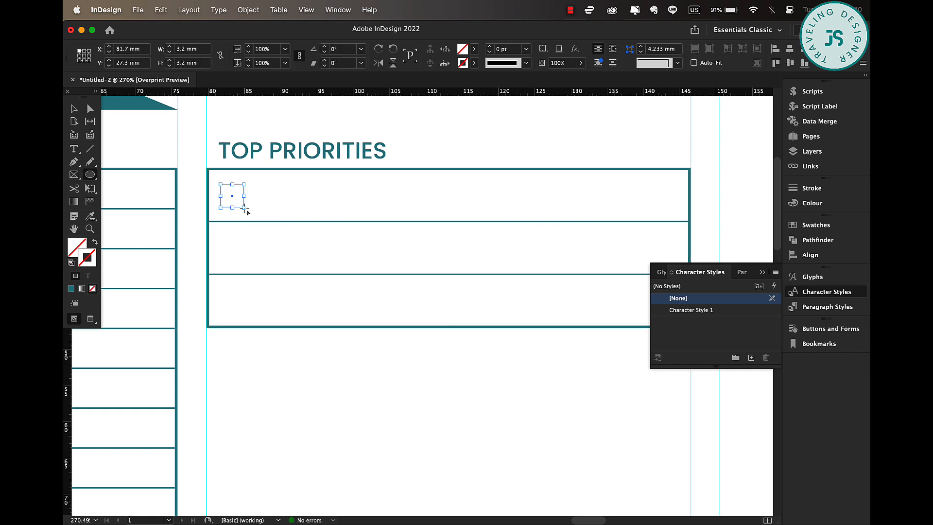
pyautogui.click(473, 63)
pyautogui.scroll(-2, 403, 165)
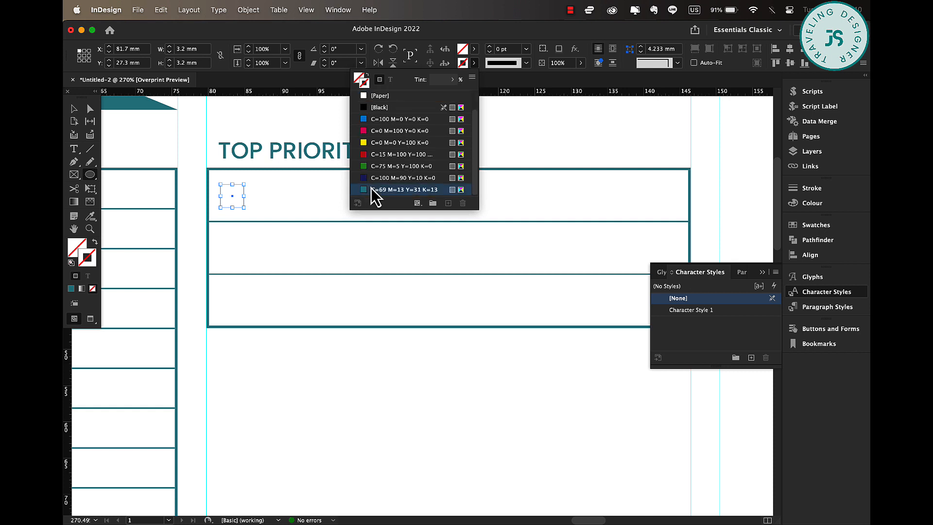
pyautogui.click(379, 189)
pyautogui.click(526, 49)
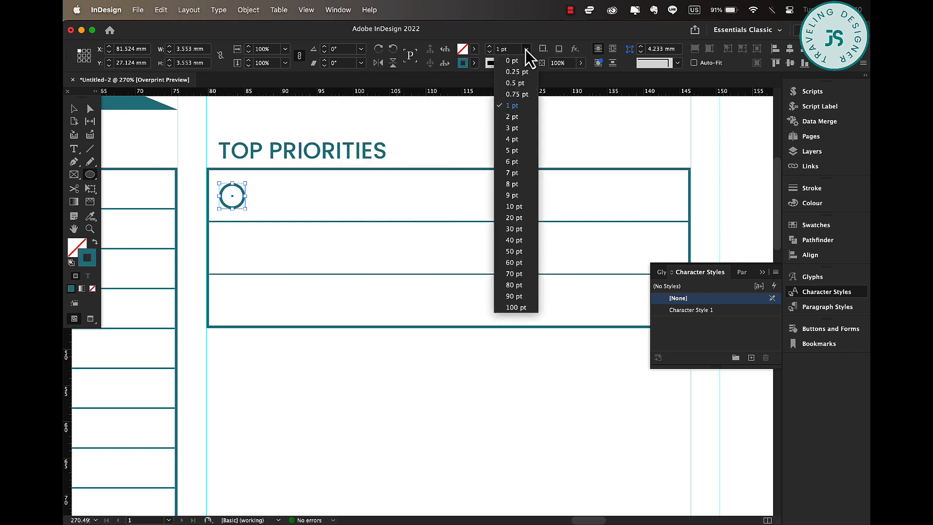
pyautogui.click(519, 84)
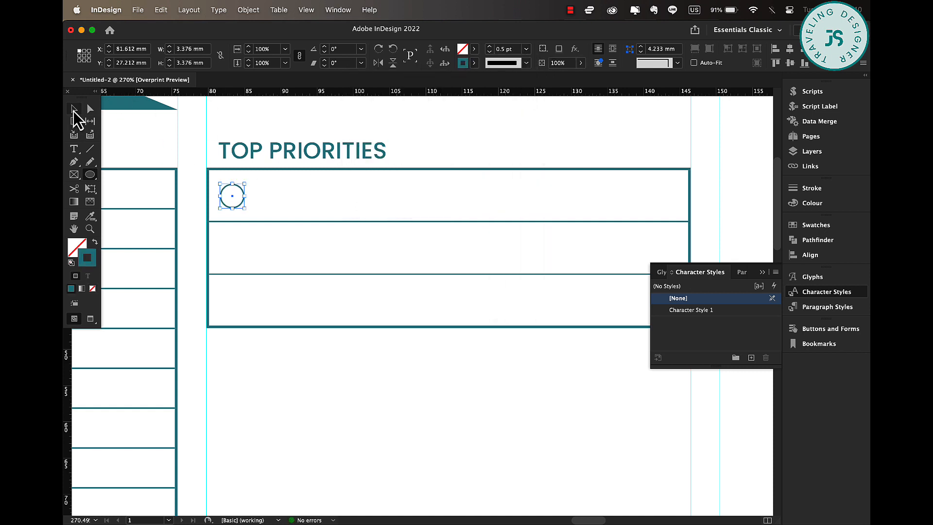
# Duplicate the circle slightly to the right and fill the copy with Black at a 20% tint.
pyautogui.moveTo(239, 208); pyautogui.dragTo(245, 209)
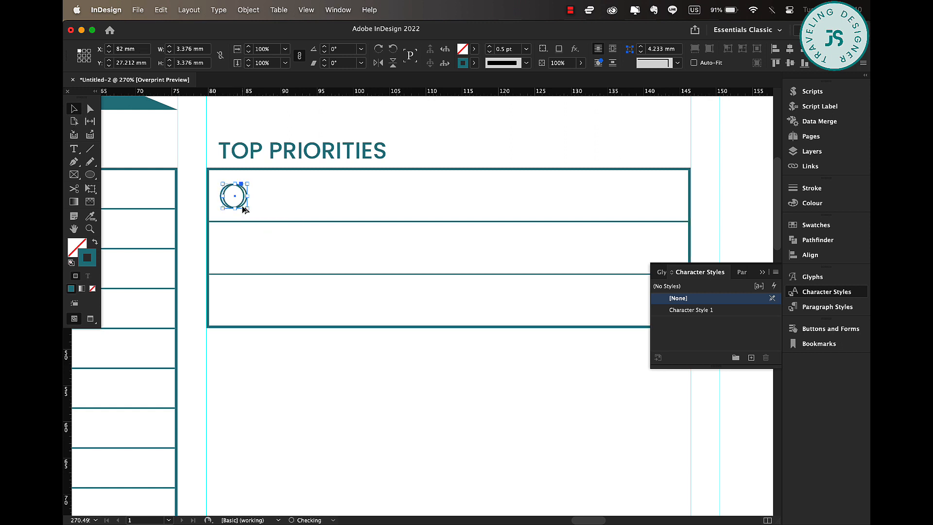
pyautogui.click(475, 48)
pyautogui.scroll(-2, 395, 141)
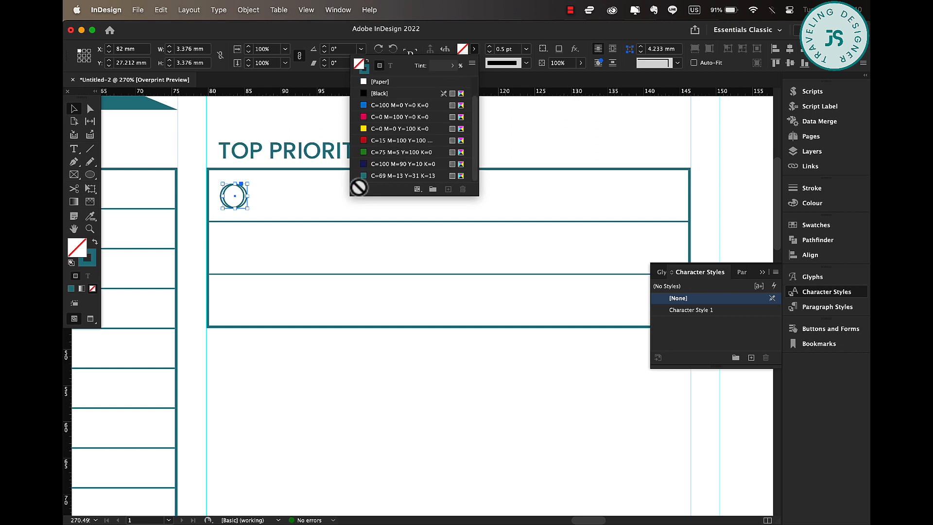
pyautogui.click(378, 93)
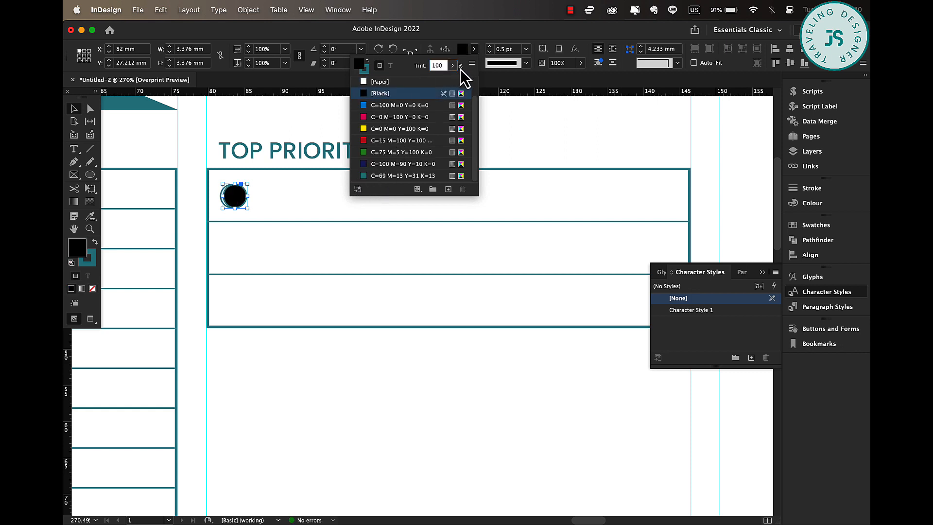
pyautogui.doubleClick(442, 68)
pyautogui.write('20')
pyautogui.press('Return')
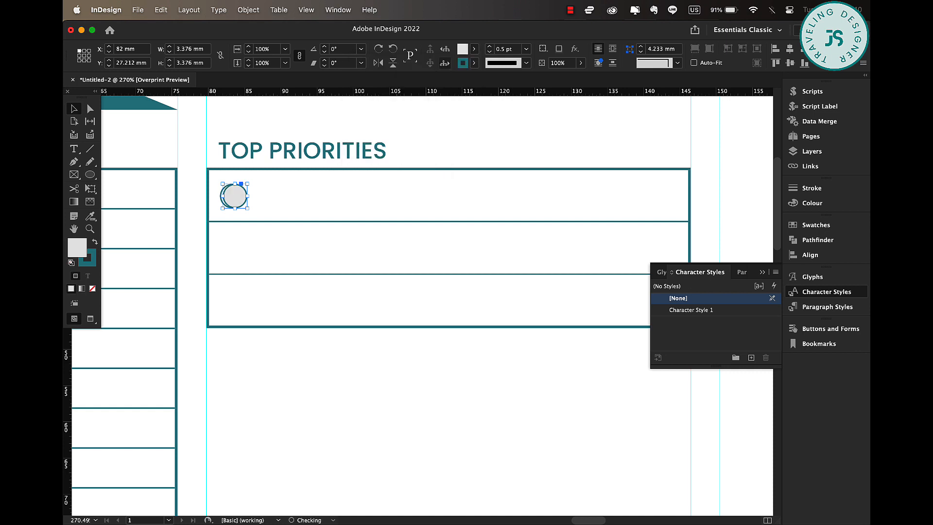
# Remove the grey circle's stroke and send it to the back, behind the teal outlined circle.
pyautogui.click(473, 62)
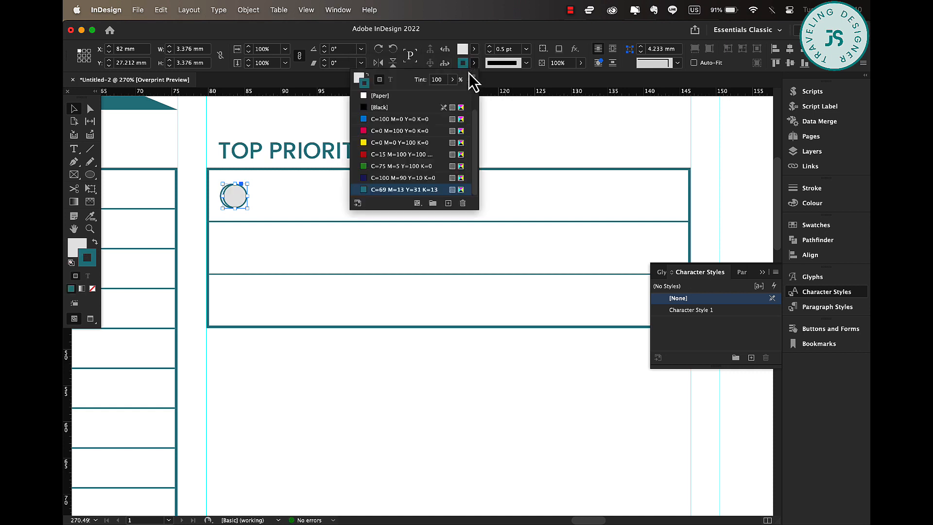
pyautogui.scroll(2, 378, 104)
pyautogui.click(380, 96)
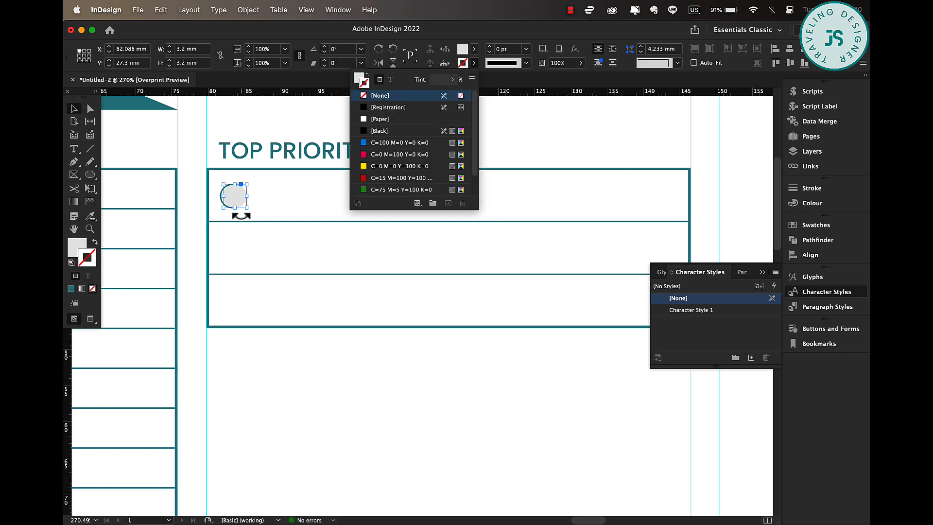
pyautogui.rightClick(241, 198)
pyautogui.moveTo(280, 310)
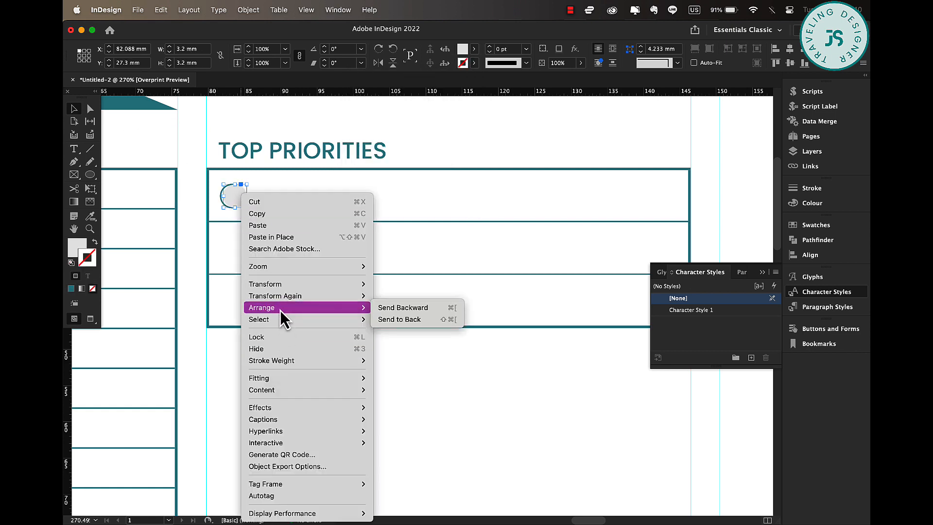
pyautogui.click(386, 317)
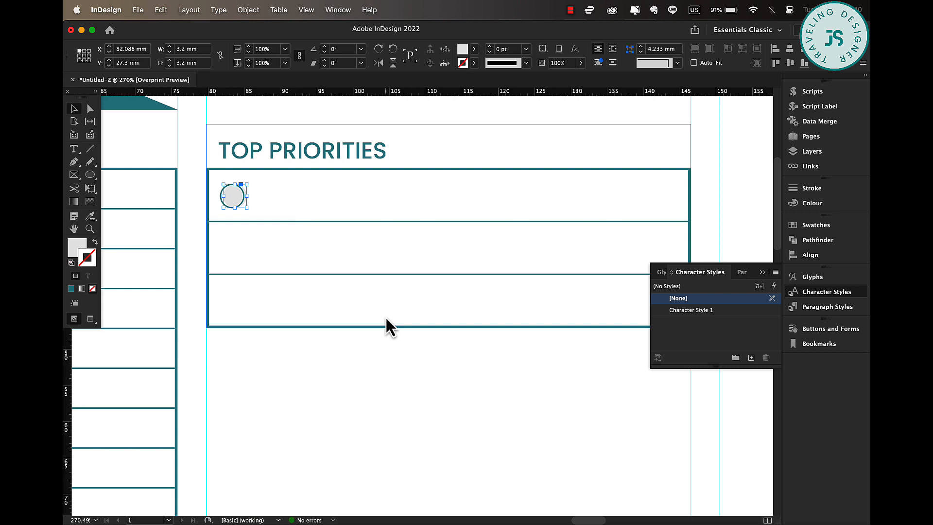
pyautogui.click(241, 203)
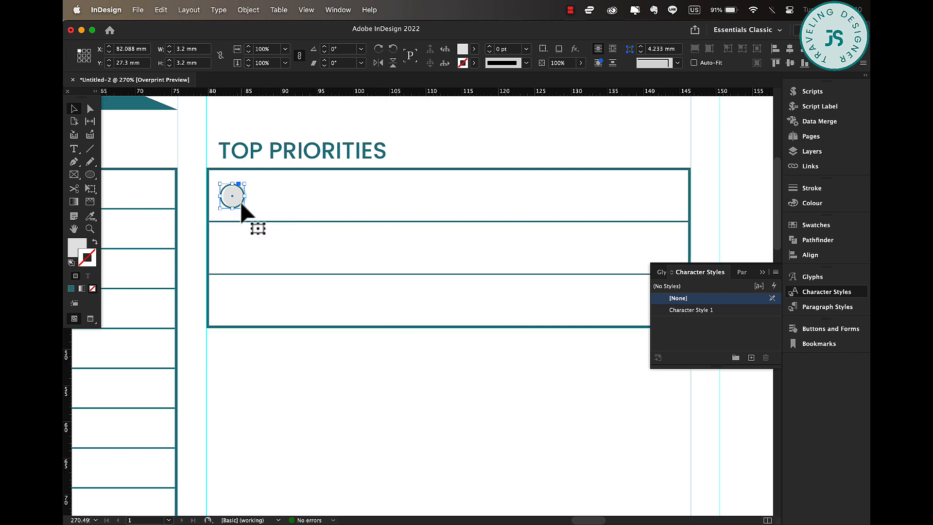
pyautogui.click(197, 217)
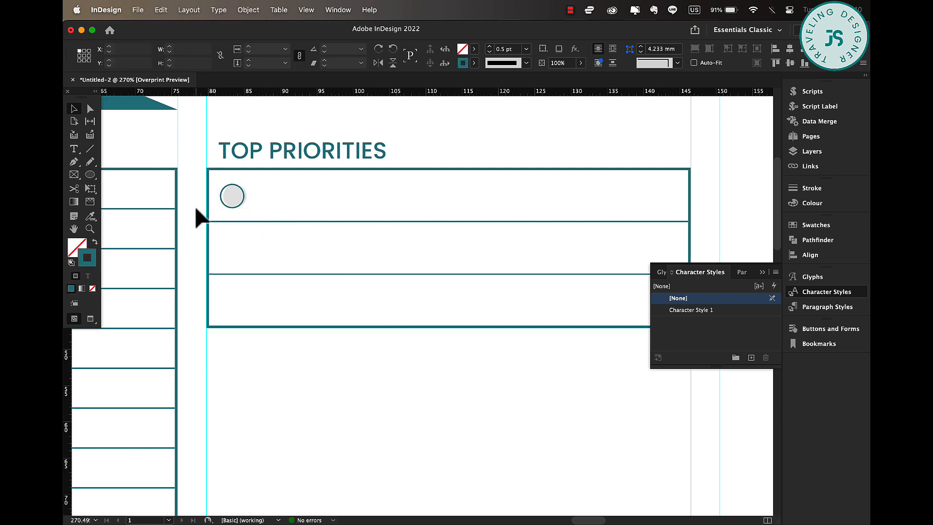
# Group the first priority row's two circles and copy the pair into the second and third rows.
pyautogui.click(251, 210)
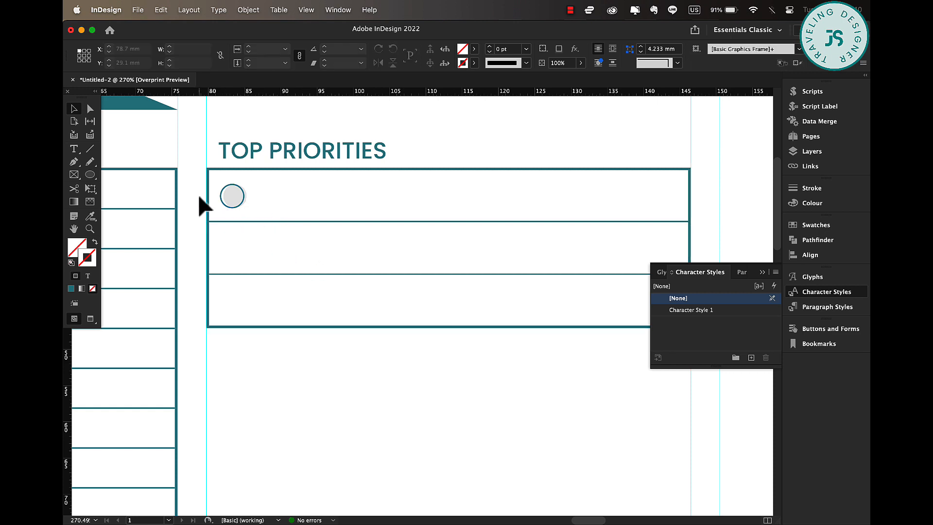
pyautogui.doubleClick(243, 200)
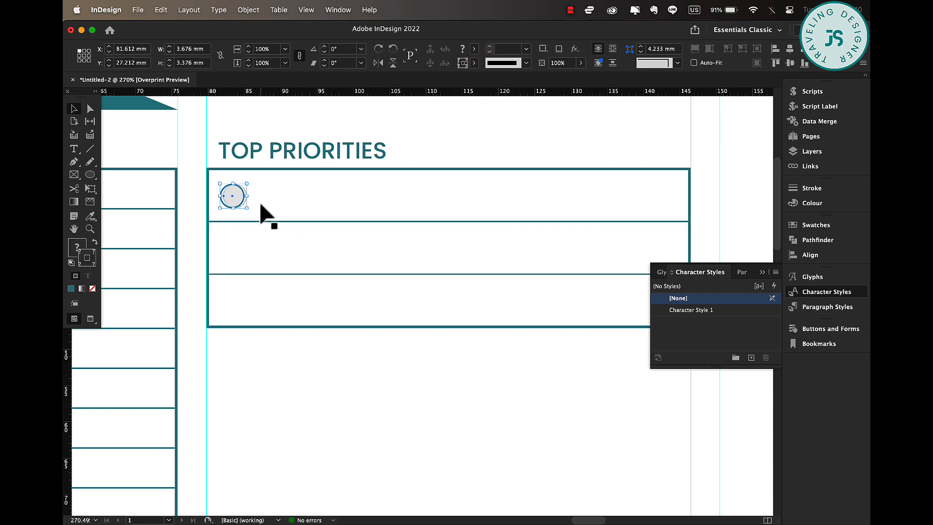
pyautogui.moveTo(233, 194); pyautogui.dragTo(236, 302)
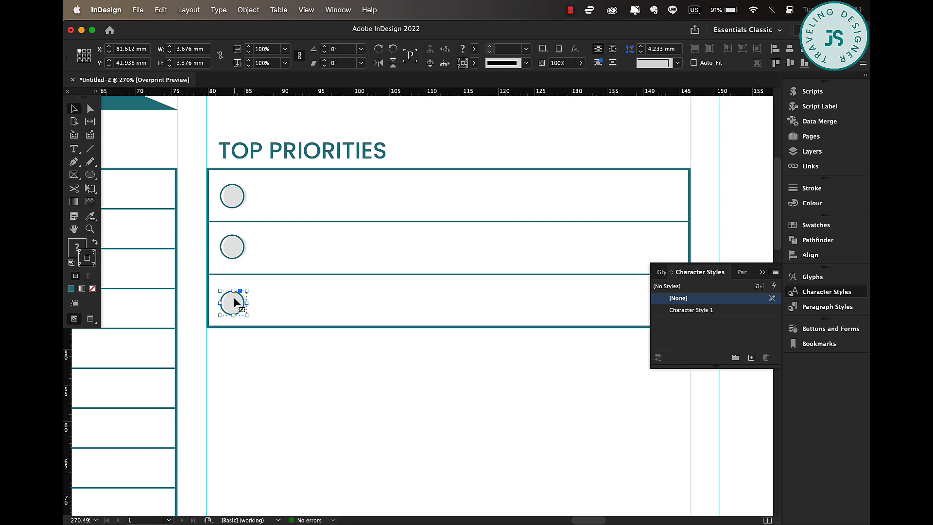
pyautogui.press('Up')
pyautogui.doubleClick(238, 252)
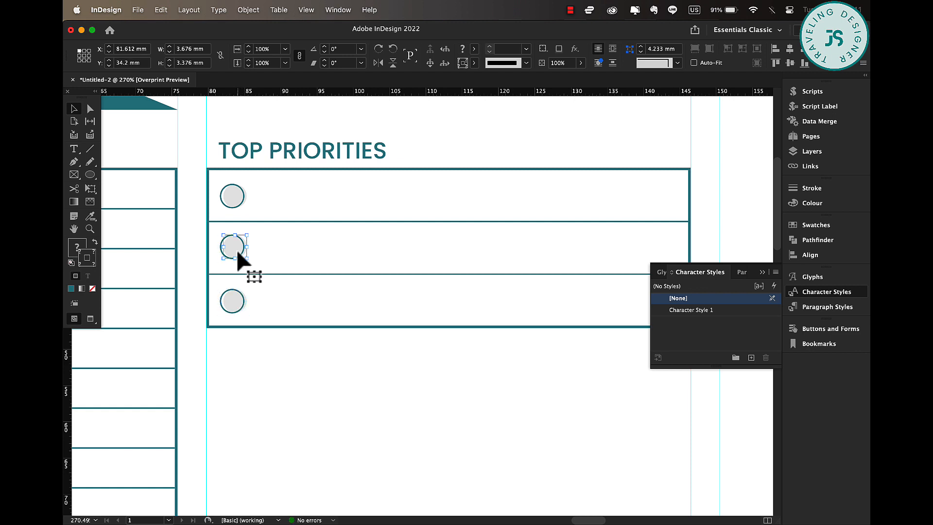
# Distribute the vertical spacing of the three checkbox circles evenly and nudge them slightly left.
pyautogui.click(228, 202)
pyautogui.keyDown('shift'); pyautogui.click(231, 271); pyautogui.keyUp('shift')
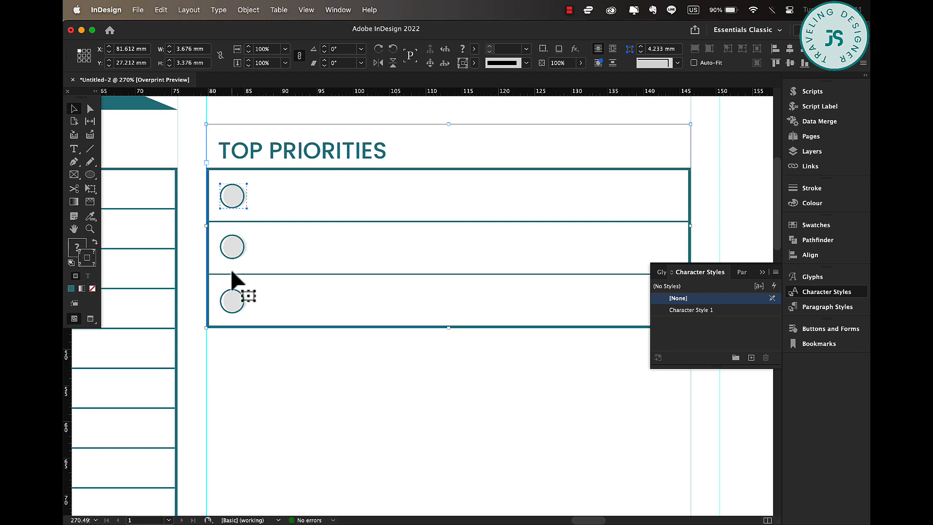
pyautogui.keyDown('shift'); pyautogui.click(236, 244); pyautogui.keyUp('shift')
pyautogui.keyDown('shift'); pyautogui.click(261, 250); pyautogui.keyUp('shift')
pyautogui.keyDown('shift'); pyautogui.click(235, 298); pyautogui.keyUp('shift')
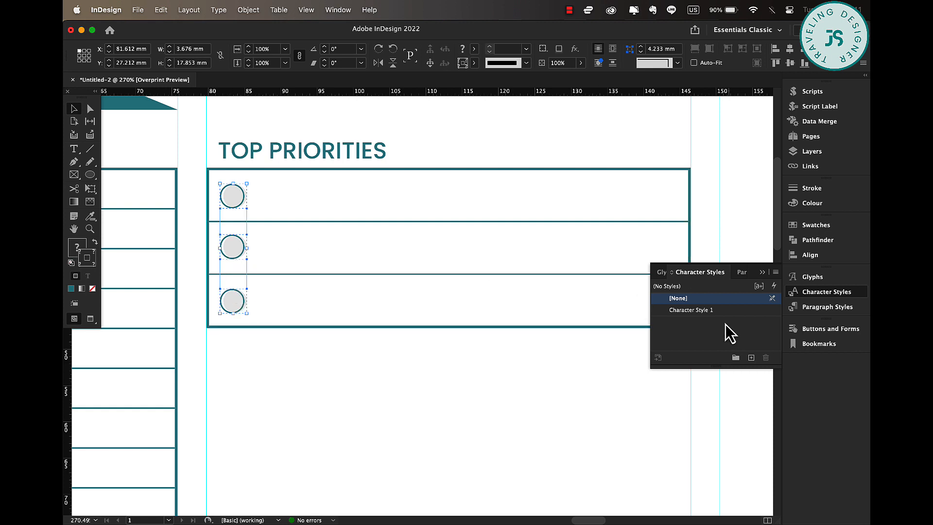
pyautogui.click(809, 256)
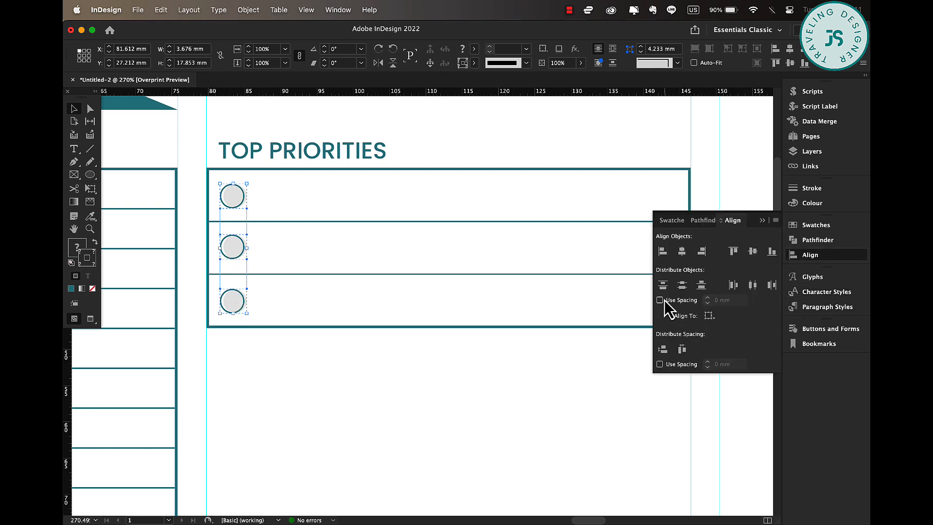
pyautogui.click(663, 349)
pyautogui.press('Left')
pyautogui.press('Left')
pyautogui.press('Left')
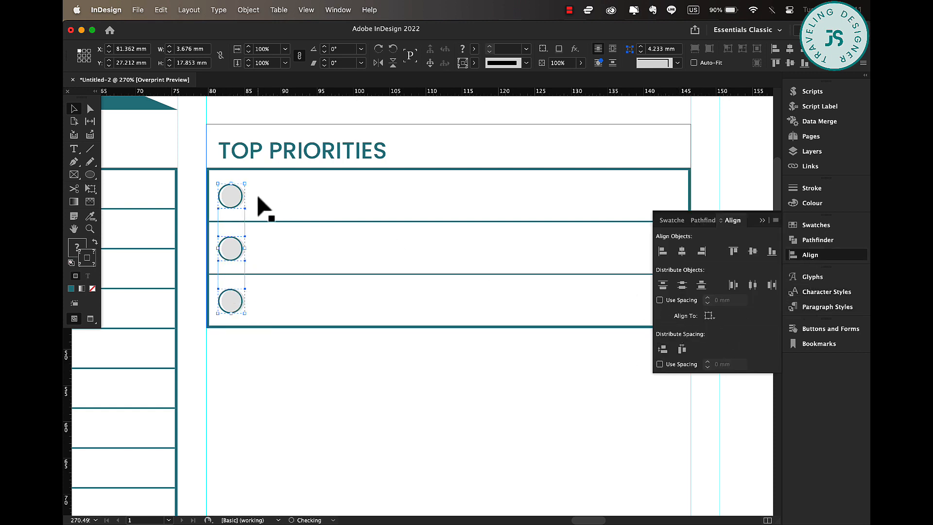
pyautogui.click(202, 160)
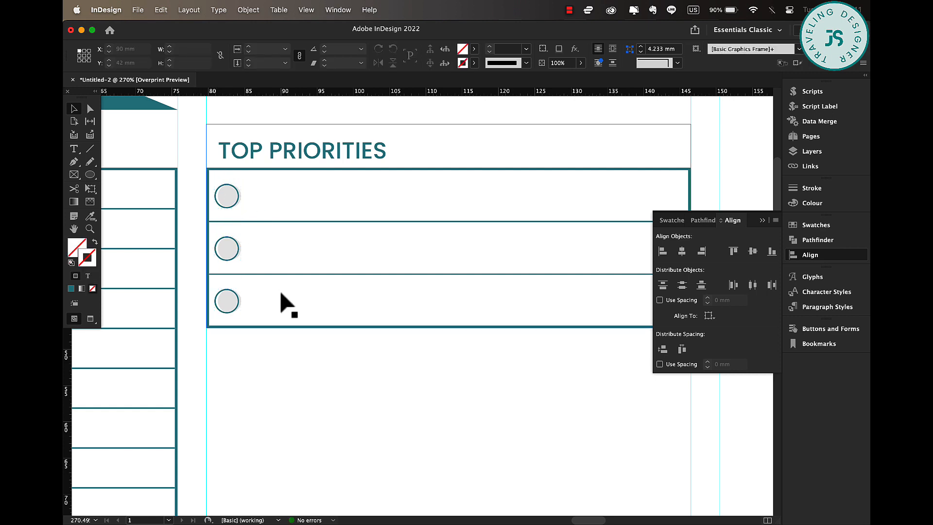
# Draw a rectangle about 208 by 28 mm along the bottom margin across the last three columns, with a 1 pt teal stroke.
pyautogui.scroll(-5, 281, 302)
pyautogui.hscroll(2, 281, 302)
pyautogui.scroll(7, 281, 294)
pyautogui.hscroll(-2, 281, 293)
pyautogui.scroll(-7, 282, 293)
pyautogui.hscroll(1, 281, 293)
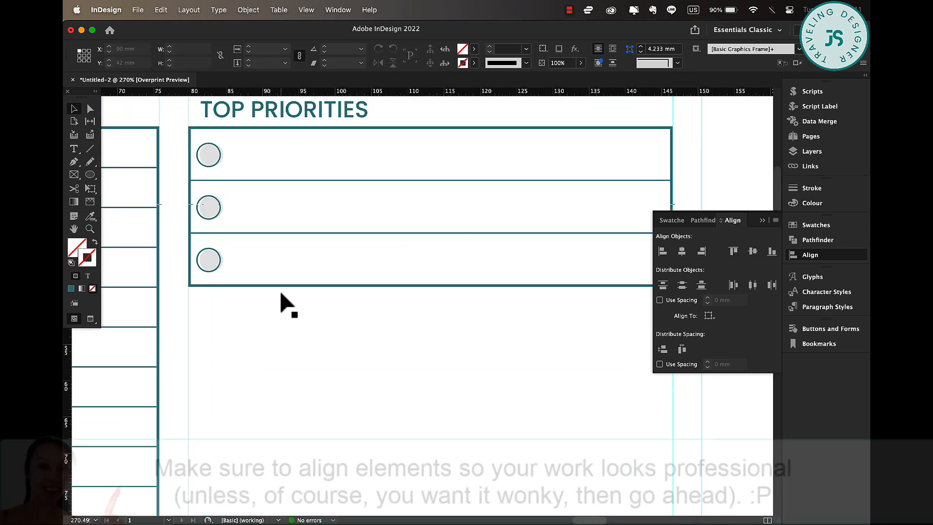
pyautogui.scroll(-1, 281, 293)
pyautogui.scroll(3, 288, 305)
pyautogui.scroll(-3, 288, 305)
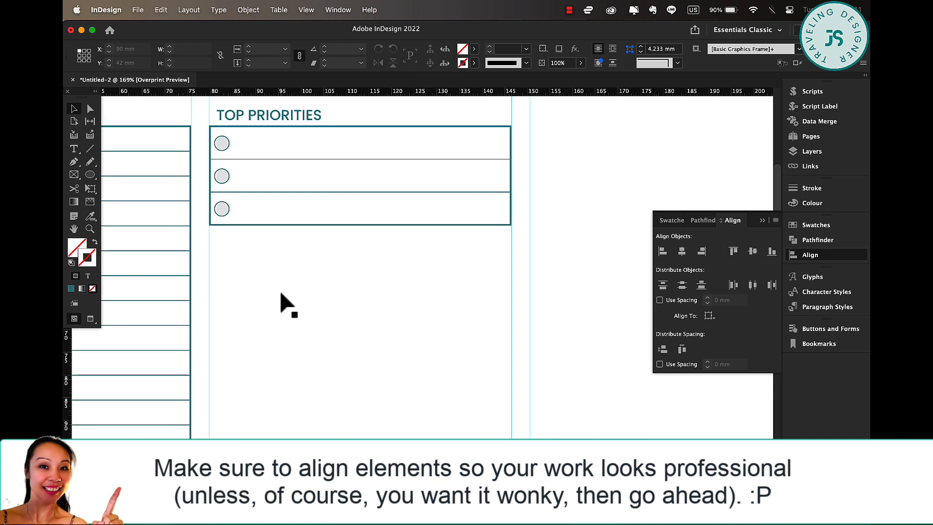
pyautogui.scroll(-3, 289, 306)
pyautogui.scroll(-4, 288, 305)
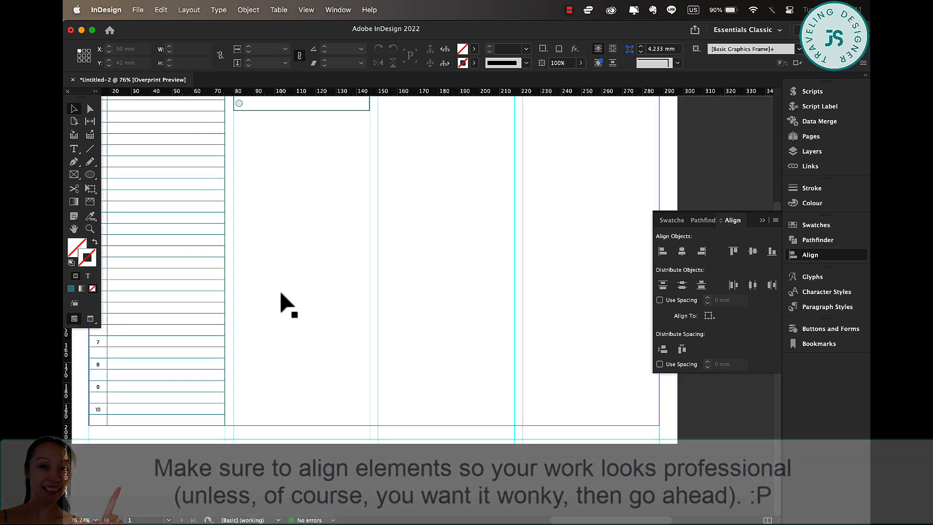
pyautogui.scroll(2, 288, 305)
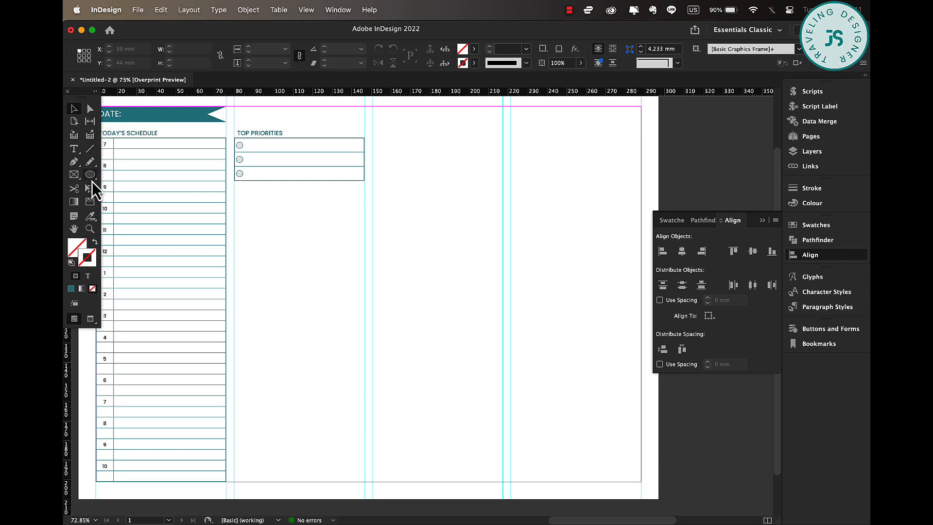
pyautogui.moveTo(91, 178); pyautogui.dragTo(127, 183)
pyautogui.moveTo(235, 428); pyautogui.dragTo(640, 482)
pyautogui.click(525, 49)
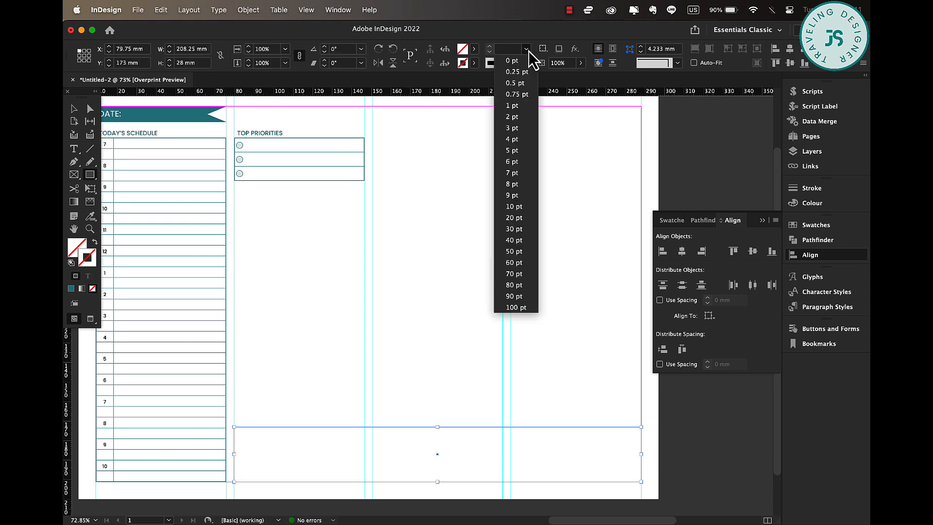
pyautogui.click(514, 107)
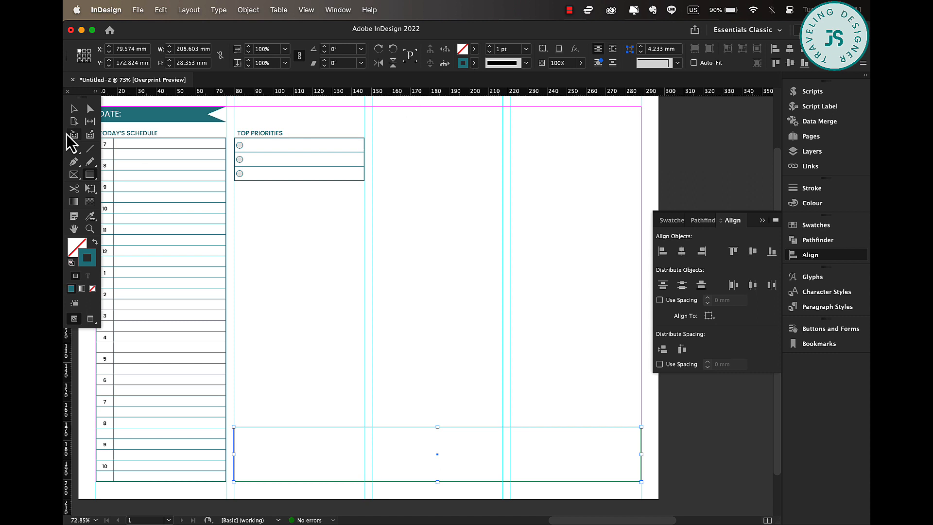
# Duplicate the TODAY'S SCHEDULE frame directly below TOP PRIORITIES in the second column and delete the copy's rows below hour 9.
pyautogui.click(163, 230)
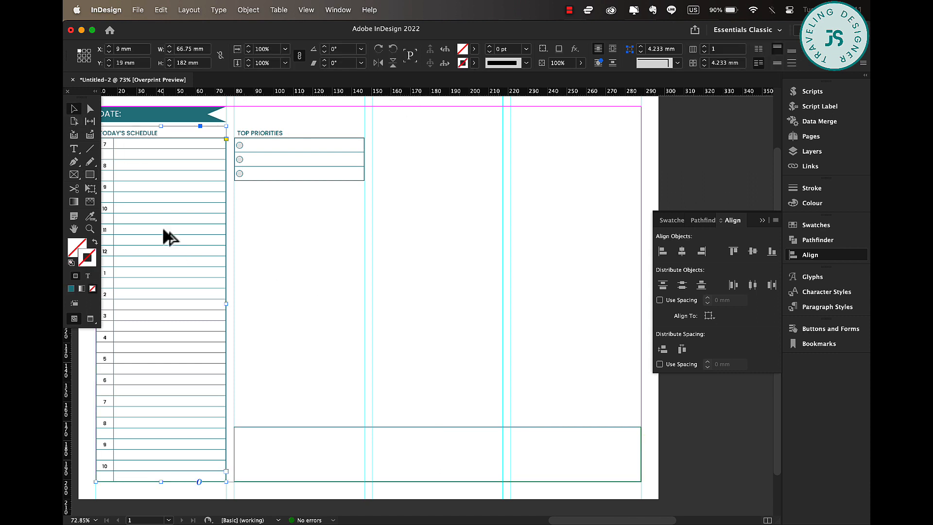
pyautogui.moveTo(164, 229); pyautogui.dragTo(305, 286)
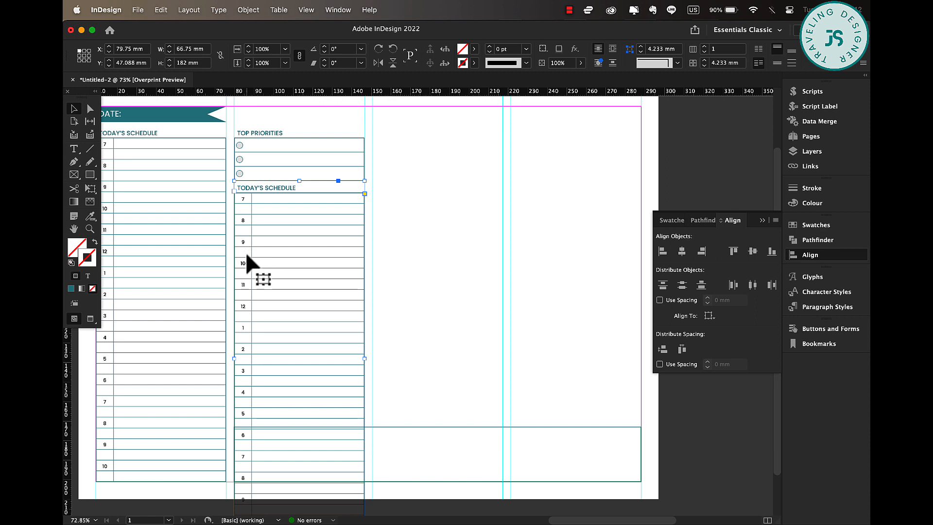
pyautogui.doubleClick(245, 247)
pyautogui.moveTo(243, 249); pyautogui.dragTo(332, 513)
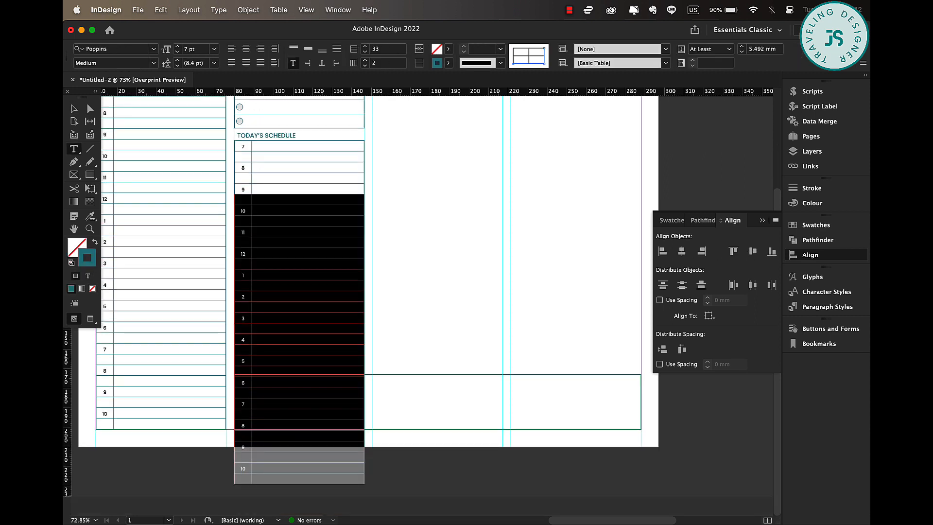
pyautogui.press('super+BackSpace')
# Shorten the copied frame to about 43.9 mm high and change its heading to FOOD LOG.
pyautogui.click(72, 108)
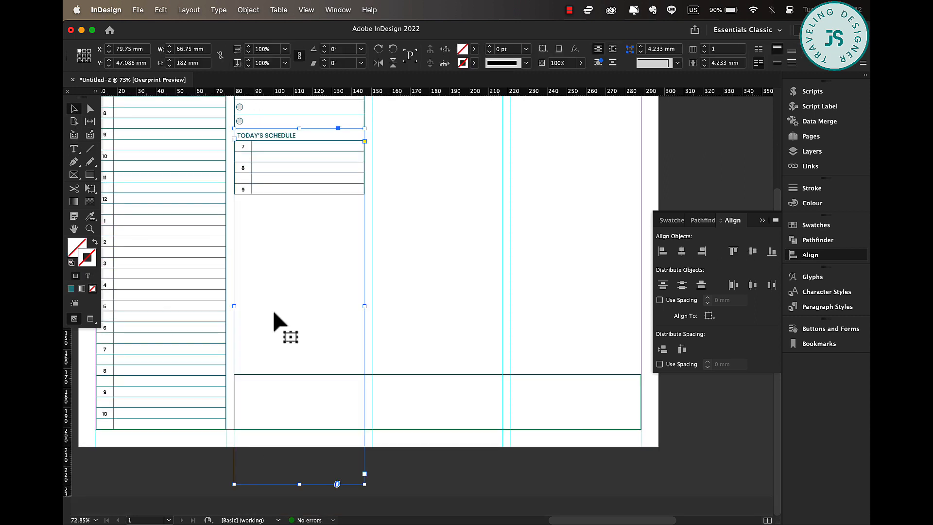
pyautogui.moveTo(298, 483); pyautogui.dragTo(295, 214)
pyautogui.doubleClick(266, 136)
pyautogui.tripleClick(266, 135)
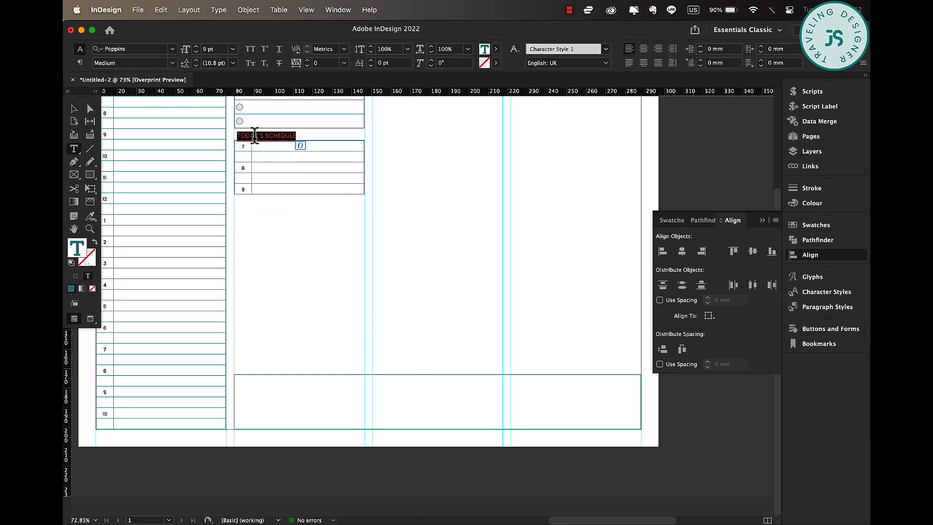
pyautogui.write('FOOD LOG')
# Replace the hours 7, 8 and 9 in the FOOD LOG table's first column with B, L and D.
pyautogui.click(246, 146)
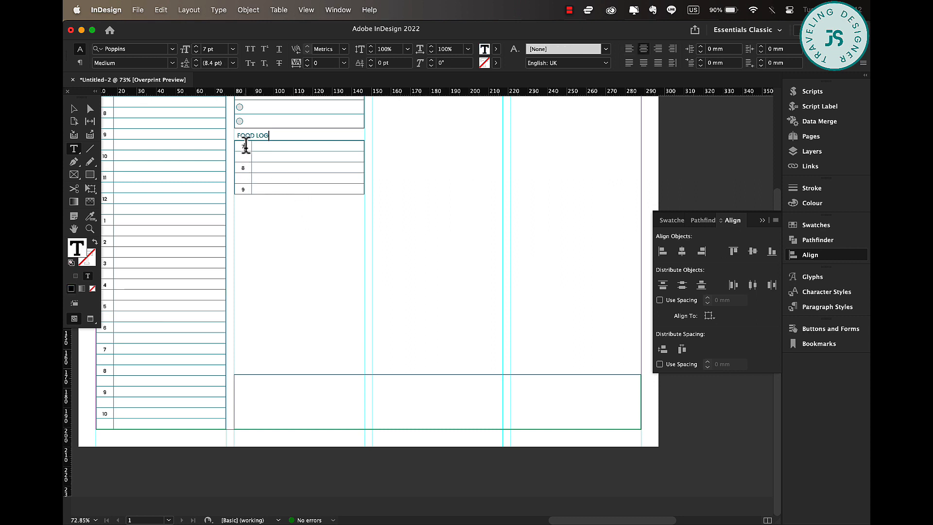
pyautogui.moveTo(245, 145); pyautogui.dragTo(246, 192)
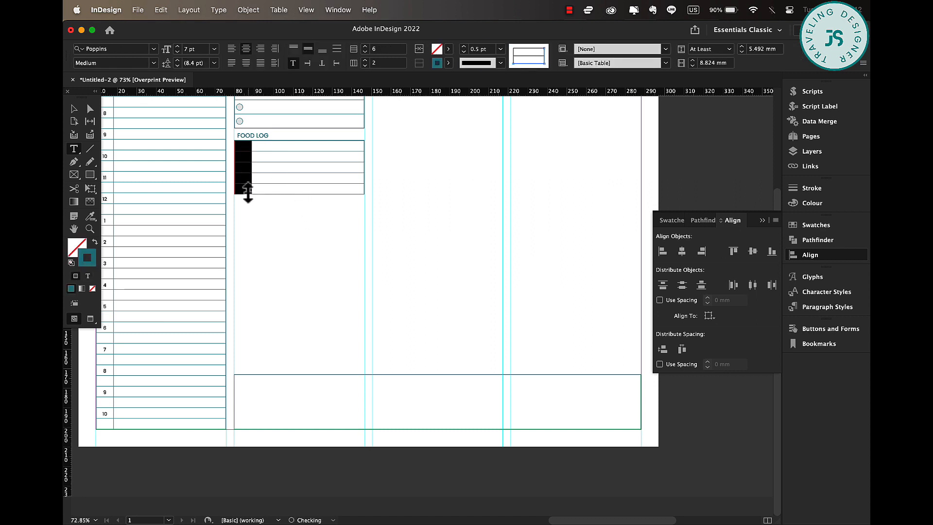
pyautogui.rightClick(248, 189)
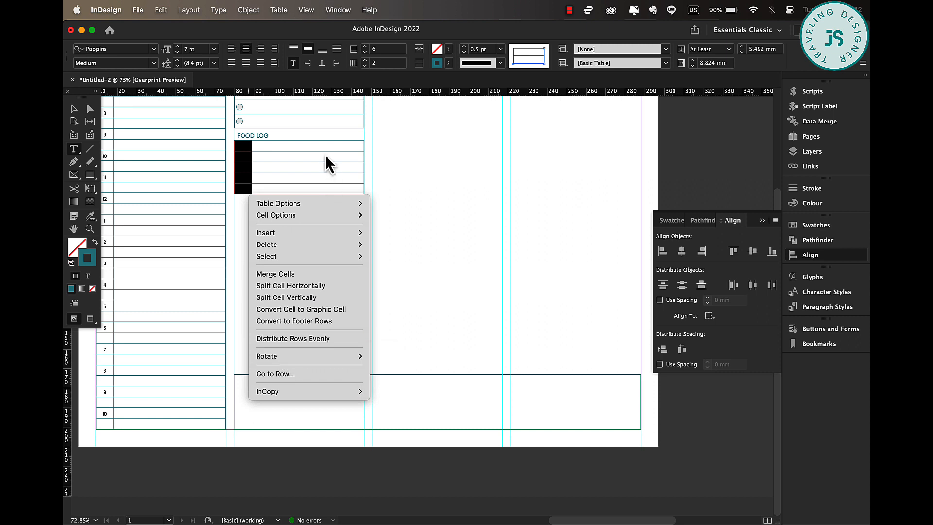
pyautogui.press('Escape')
pyautogui.click(247, 146)
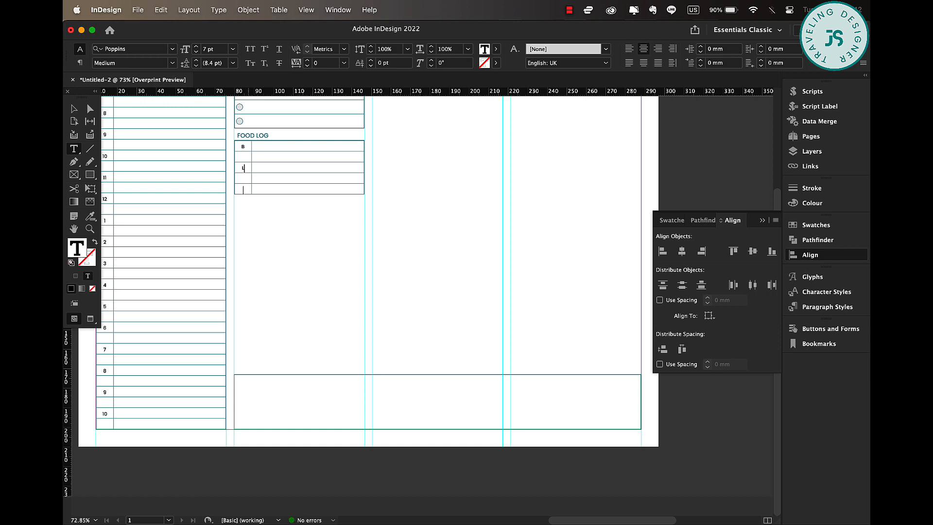
pyautogui.click(74, 109)
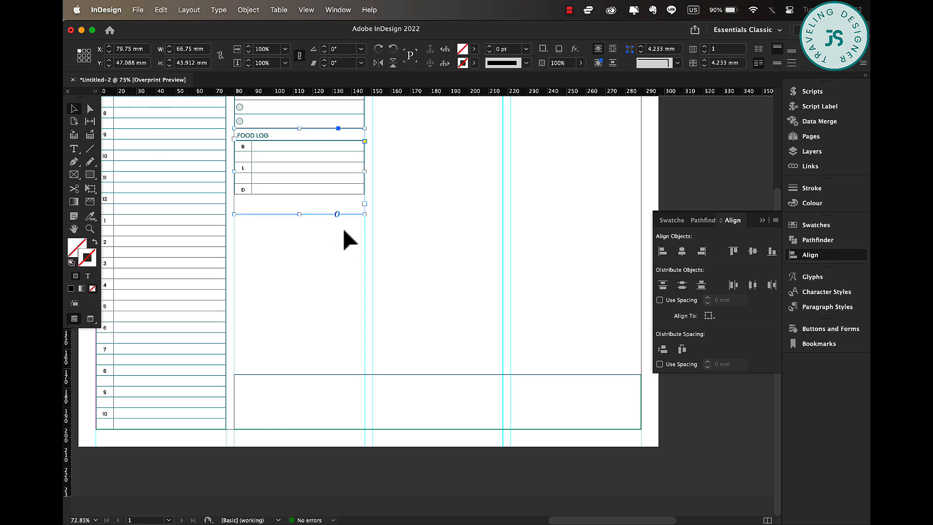
# Insert 2 rows below the D row of the FOOD LOG table and extend its frame to about 51.2 mm high.
pyautogui.doubleClick(288, 187)
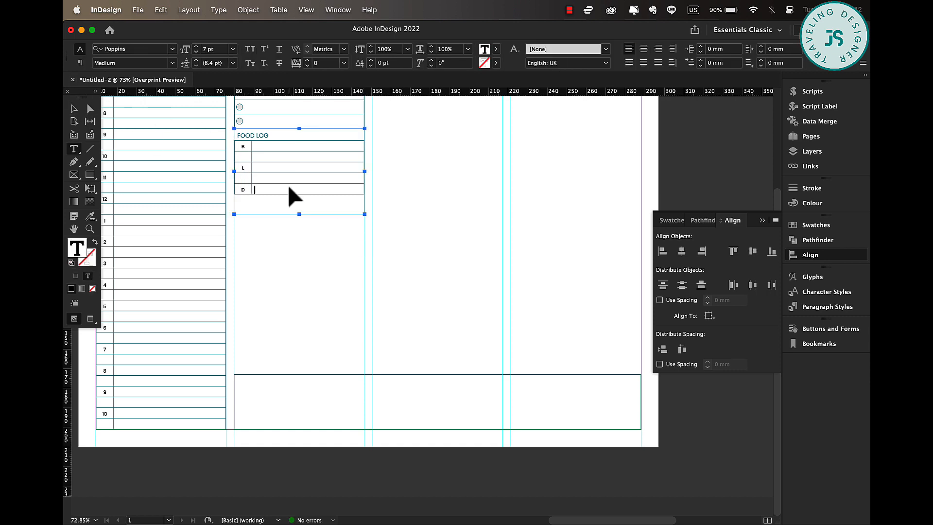
pyautogui.press('super+9')
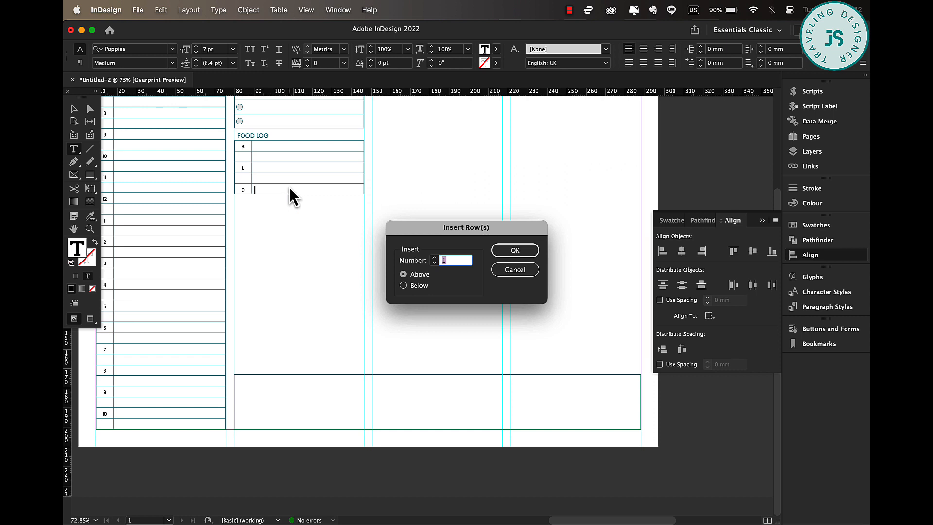
pyautogui.write('2')
pyautogui.click(417, 286)
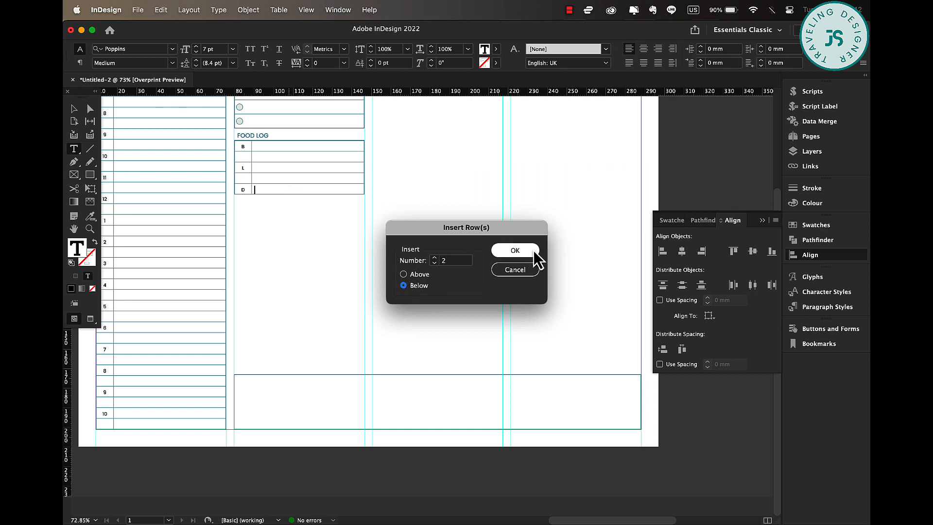
pyautogui.click(533, 252)
pyautogui.click(74, 108)
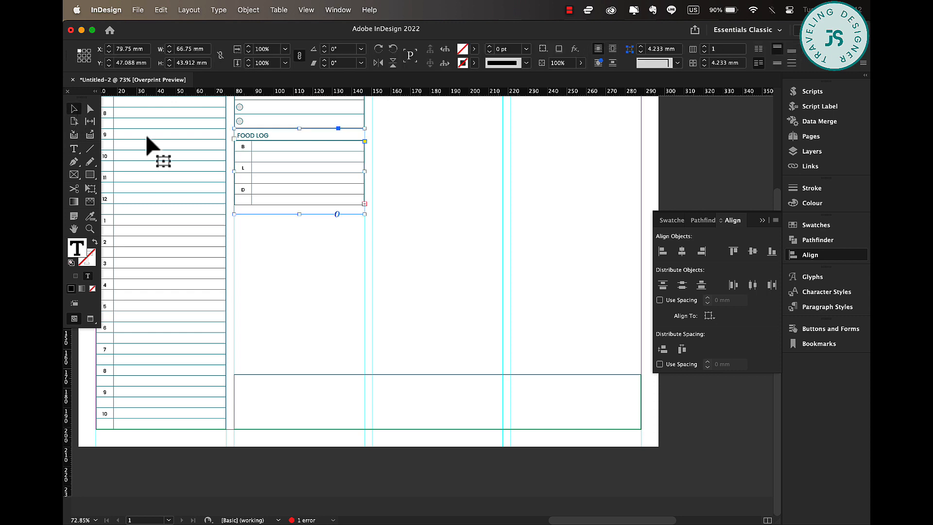
pyautogui.moveTo(300, 214); pyautogui.dragTo(300, 228)
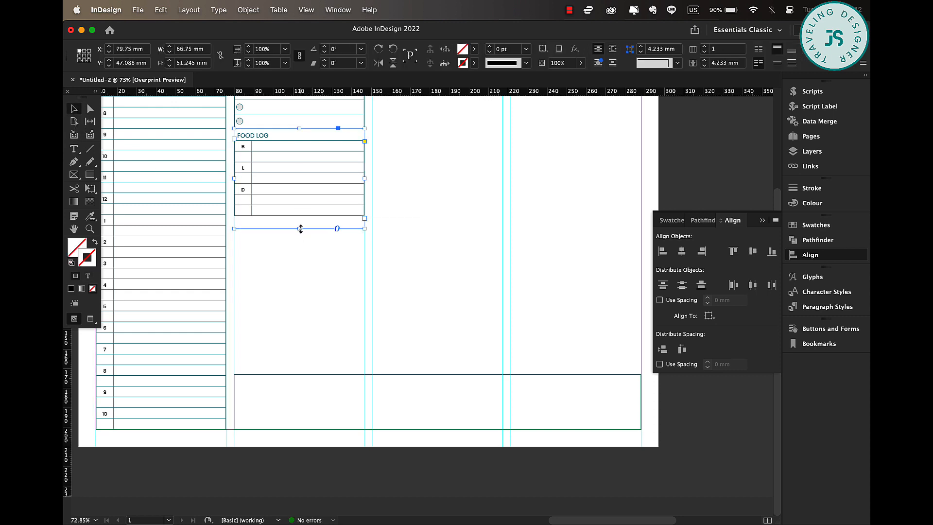
# Label the last FOOD LOG row S and fit the frame's height to the table.
pyautogui.doubleClick(248, 207)
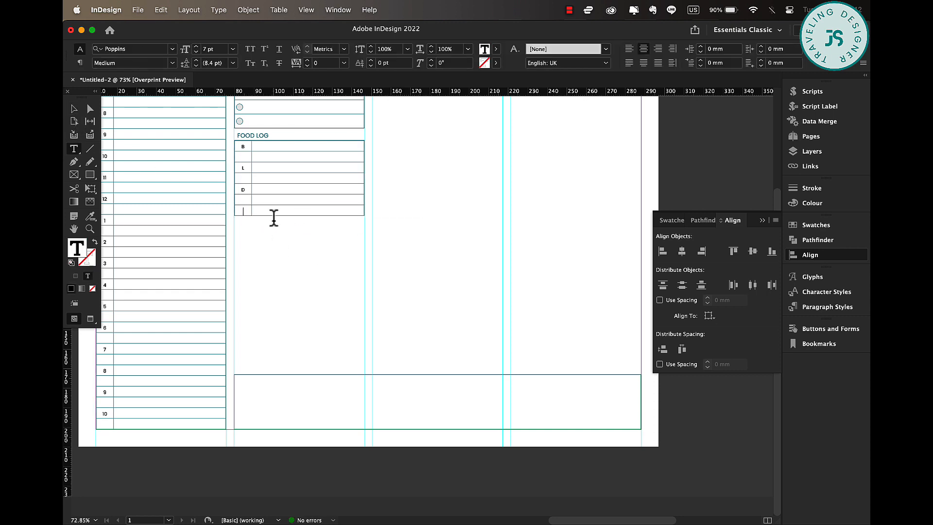
pyautogui.click(74, 109)
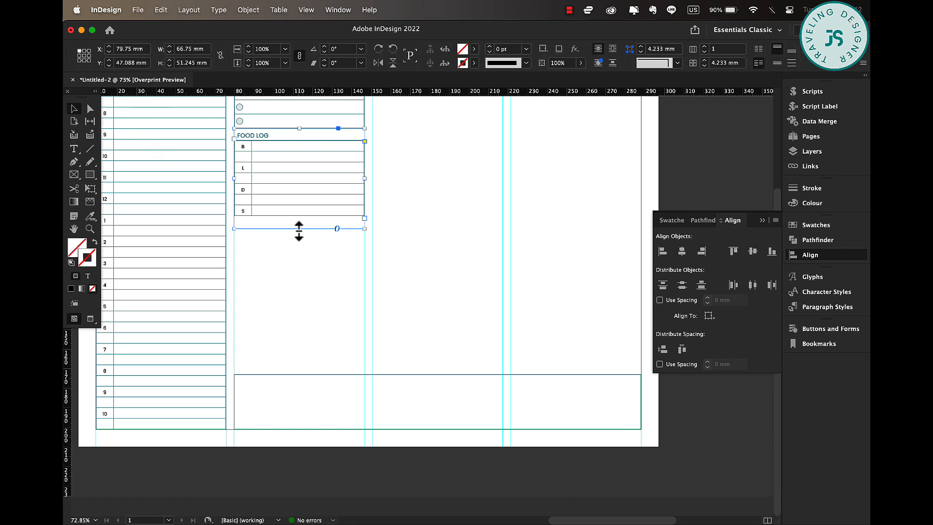
pyautogui.doubleClick(299, 231)
# Set the cell stroke of the FOOD LOG table's S row to 1 pt.
pyautogui.doubleClick(275, 208)
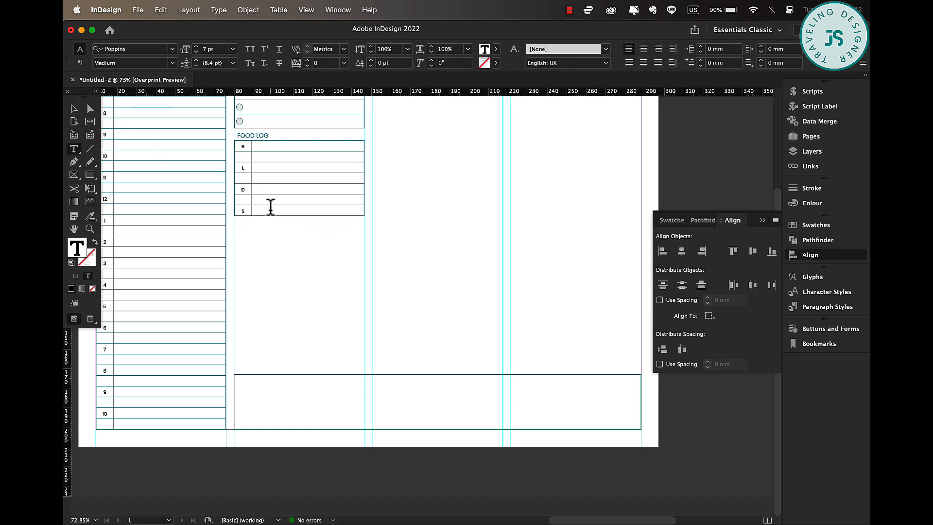
pyautogui.press('Escape')
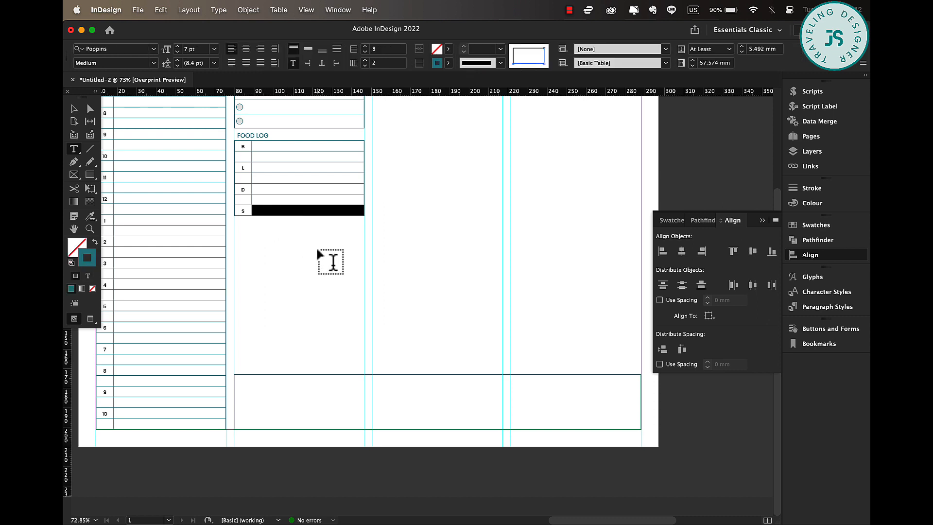
pyautogui.scroll(5, 317, 249)
pyautogui.moveTo(204, 188); pyautogui.dragTo(272, 185)
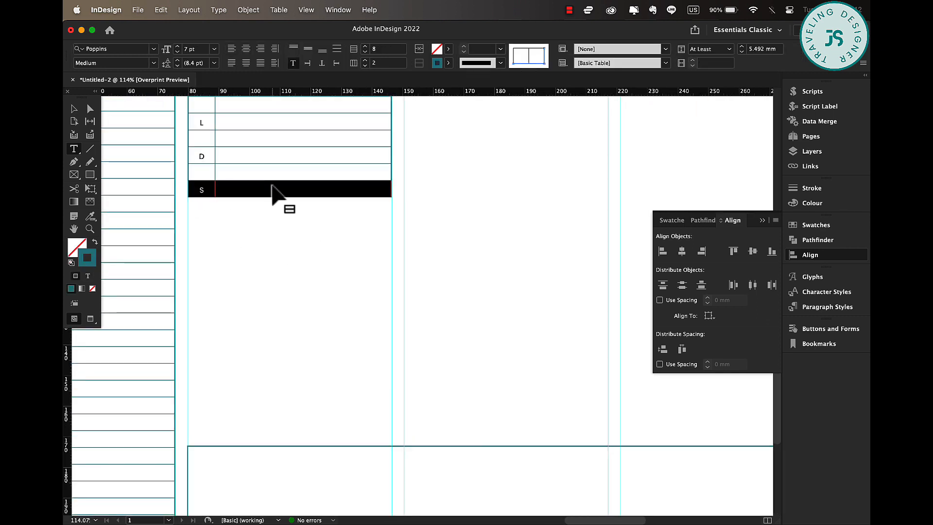
pyautogui.click(499, 49)
pyautogui.click(474, 105)
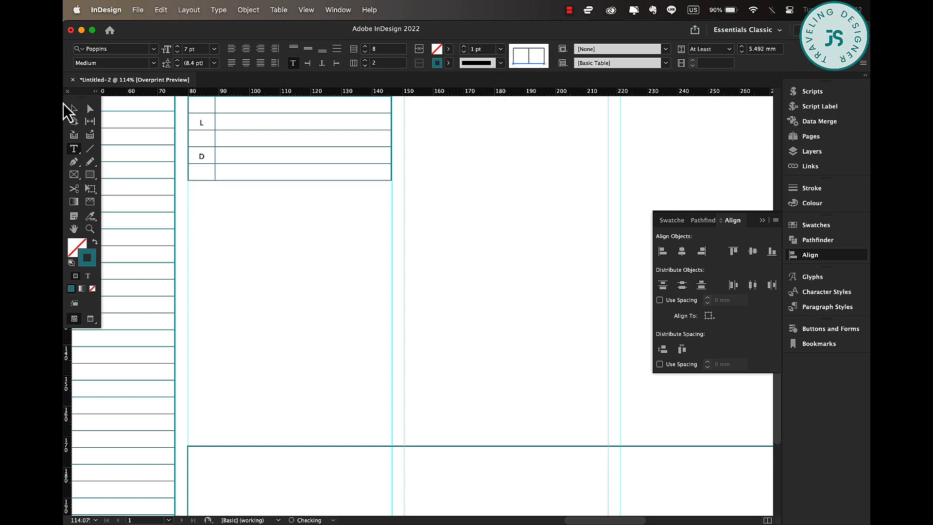
# Extend the FOOD LOG frame to about 50.5 mm high to fit the S row and fit its height to the table.
pyautogui.click(74, 109)
pyautogui.click(317, 246)
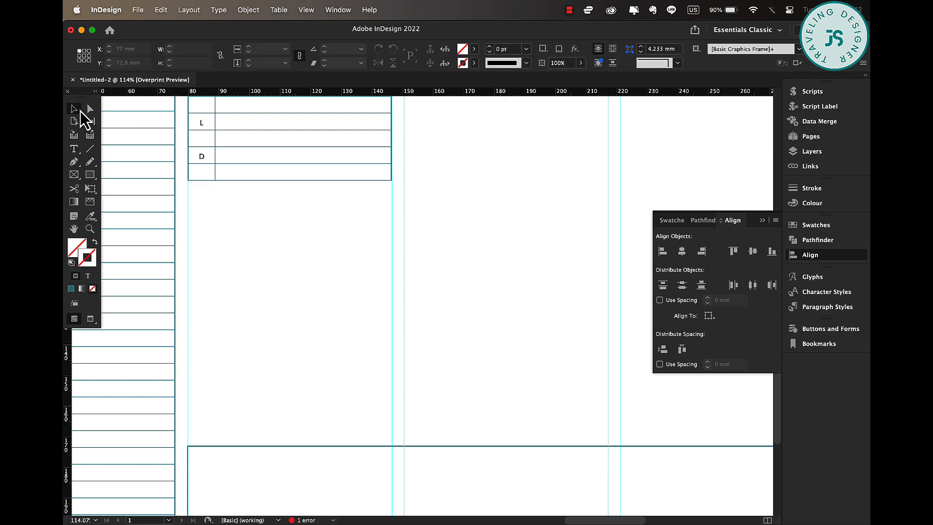
pyautogui.click(303, 197)
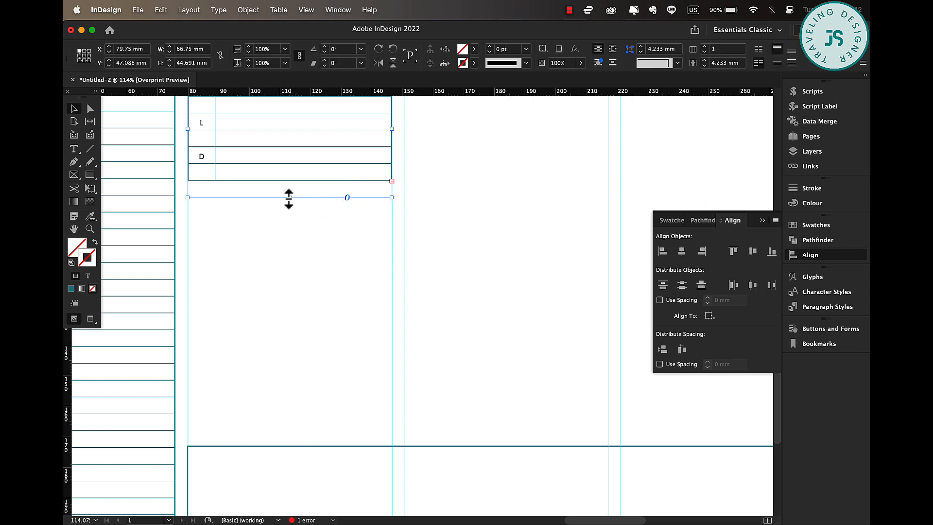
pyautogui.moveTo(288, 198); pyautogui.dragTo(289, 216)
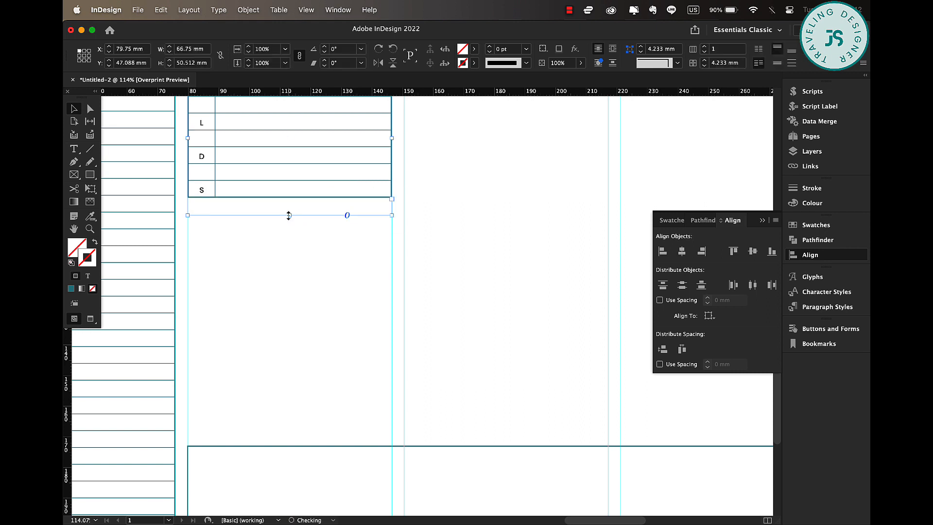
pyautogui.doubleClick(290, 216)
pyautogui.scroll(5, 291, 220)
pyautogui.hscroll(-2, 291, 220)
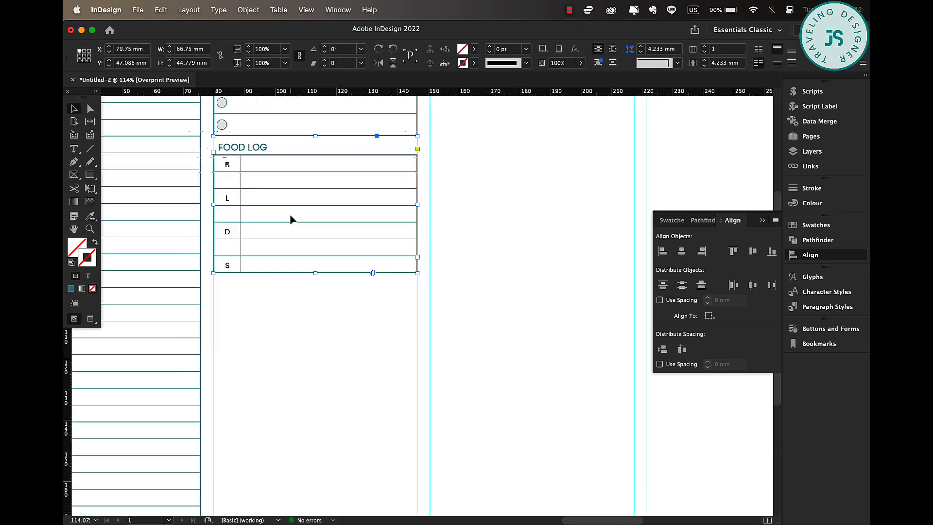
# Duplicate the FOOD LOG frame directly below the original and extend the copy to about 79.1 mm high.
pyautogui.scroll(-4, 291, 220)
pyautogui.scroll(4, 291, 219)
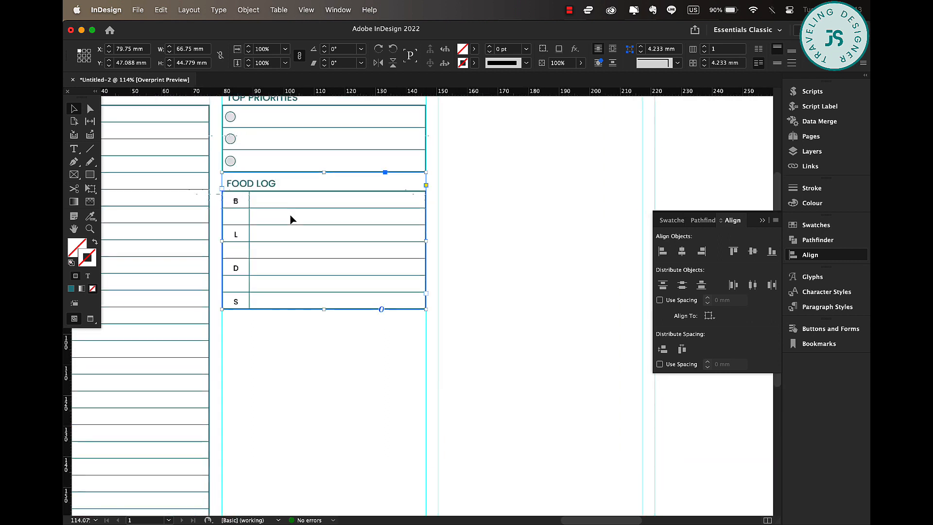
pyautogui.scroll(-4, 290, 220)
pyautogui.moveTo(261, 100); pyautogui.dragTo(265, 239)
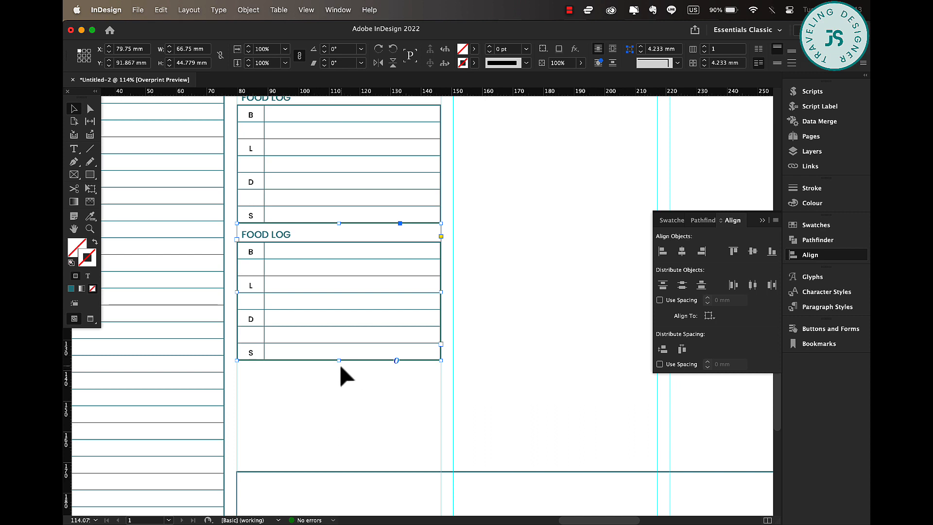
pyautogui.moveTo(339, 360); pyautogui.dragTo(339, 465)
# Delete the lettered first column of the copied table and widen the remaining column to about 66.5 mm across the frame.
pyautogui.doubleClick(257, 251)
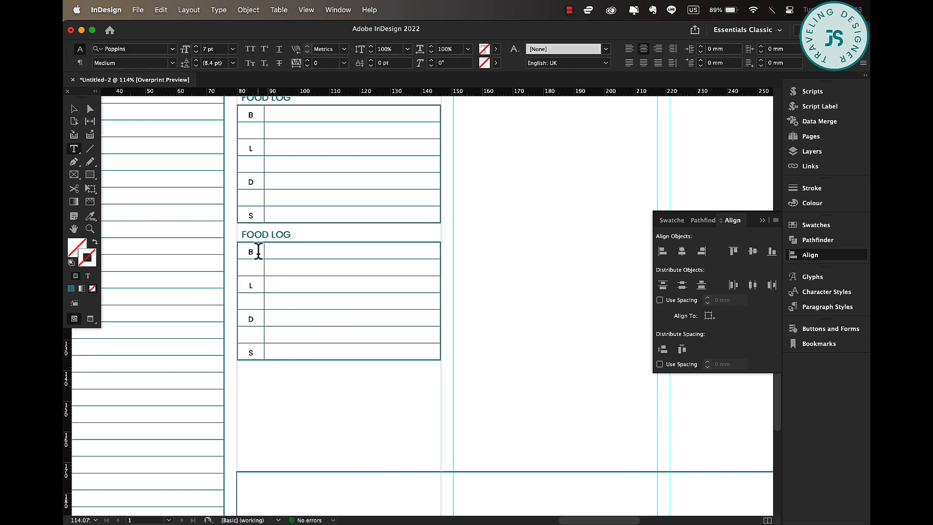
pyautogui.moveTo(257, 251); pyautogui.dragTo(256, 387)
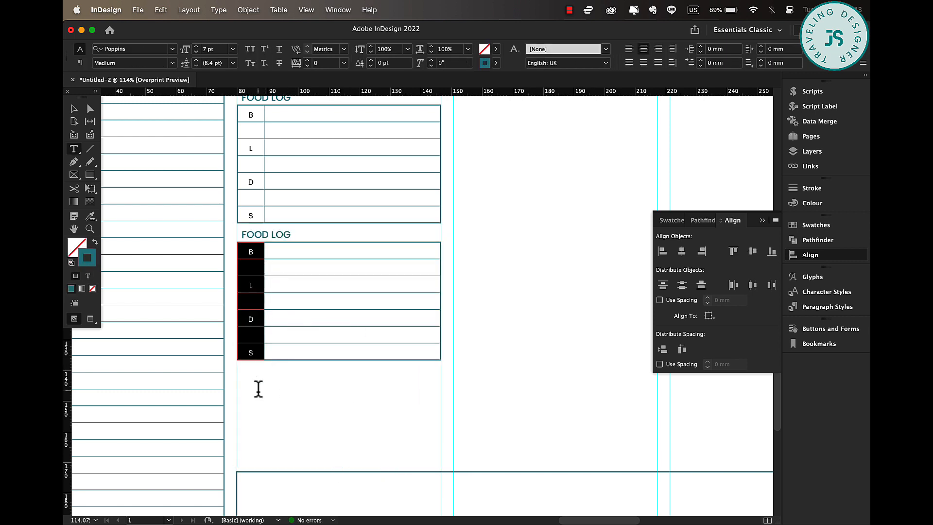
pyautogui.rightClick(250, 302)
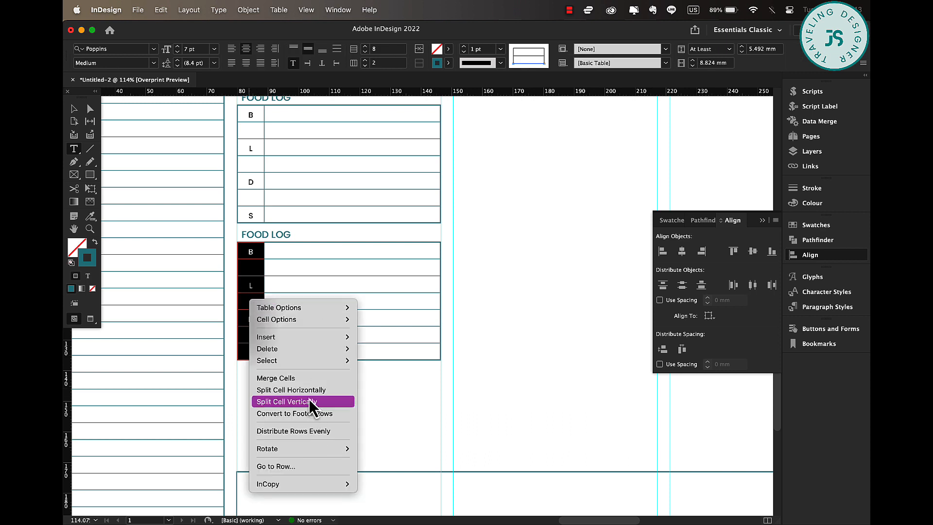
pyautogui.moveTo(305, 352)
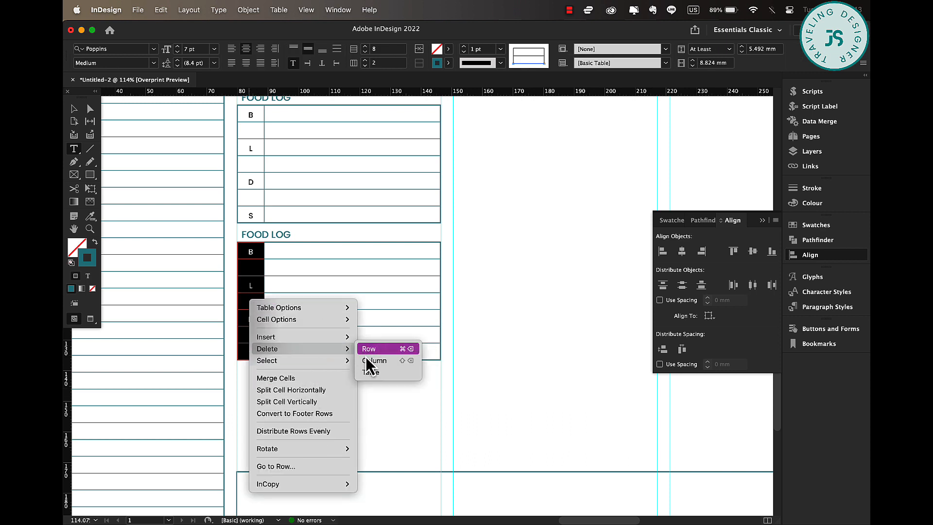
pyautogui.click(365, 361)
pyautogui.moveTo(412, 262); pyautogui.dragTo(440, 261)
# Change the copied table's heading to NOTES and set the border stroke of its lined rows to 1 pt.
pyautogui.click(269, 226)
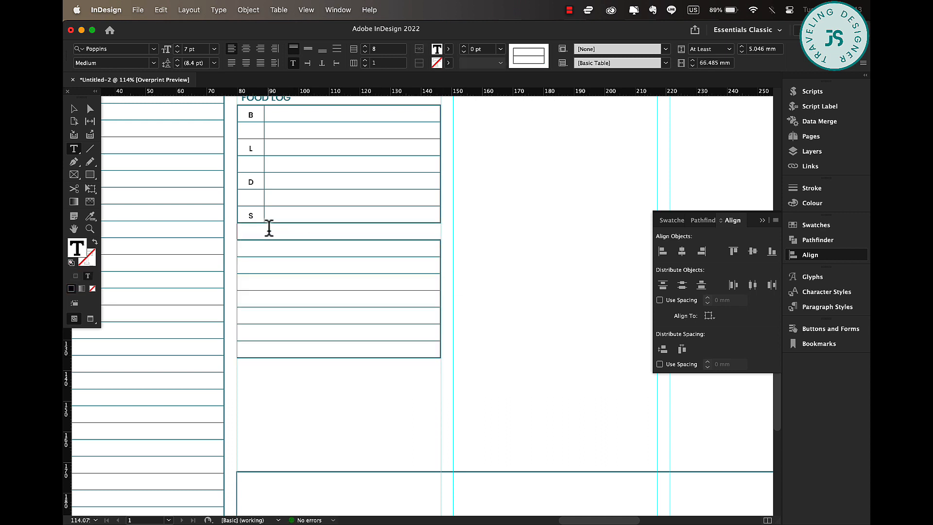
pyautogui.write('NOTES')
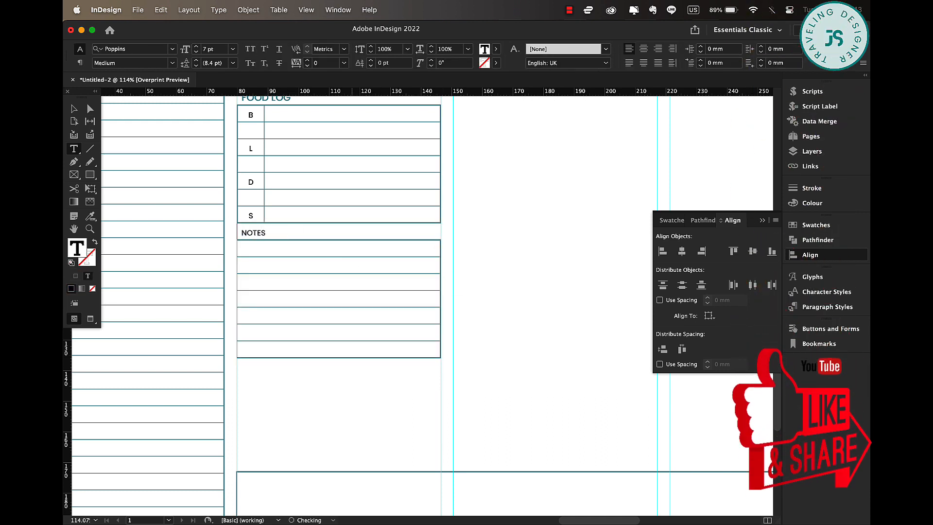
pyautogui.moveTo(245, 249); pyautogui.dragTo(249, 357)
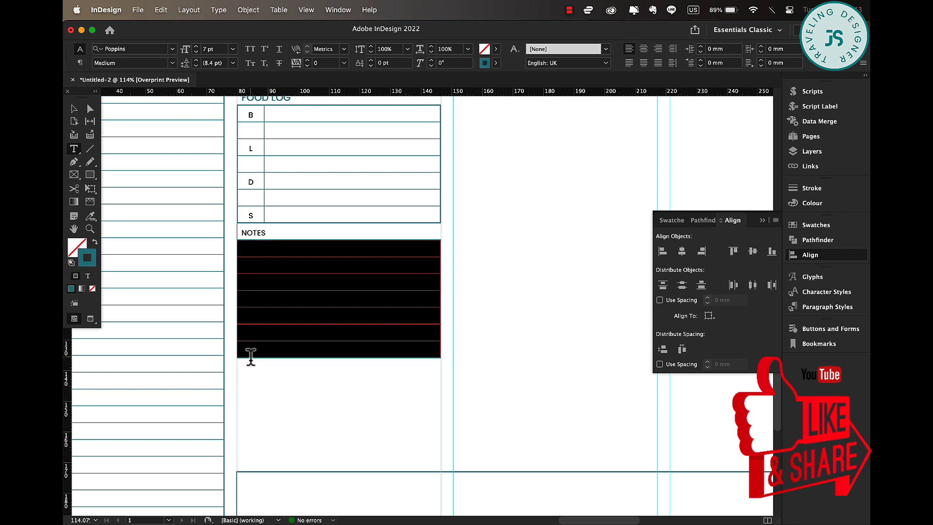
pyautogui.click(517, 64)
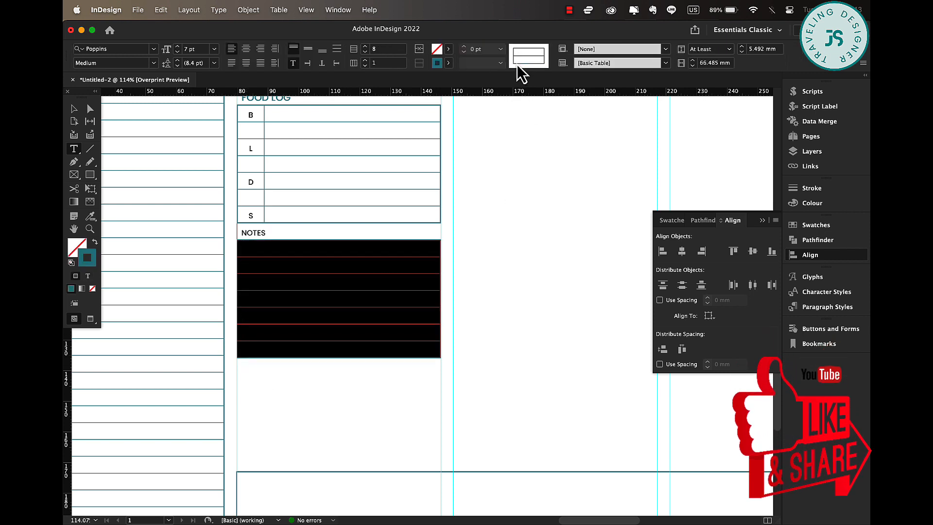
pyautogui.click(514, 60)
pyautogui.click(501, 49)
pyautogui.click(493, 94)
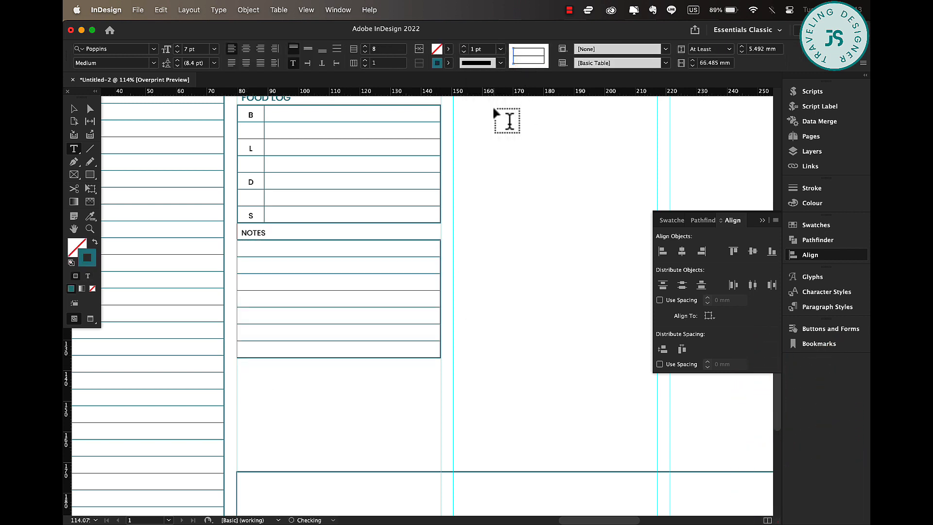
# Insert 5 rows below the current row of the NOTES table, plus one more row to nearly fill its frame.
pyautogui.click(73, 108)
pyautogui.doubleClick(343, 318)
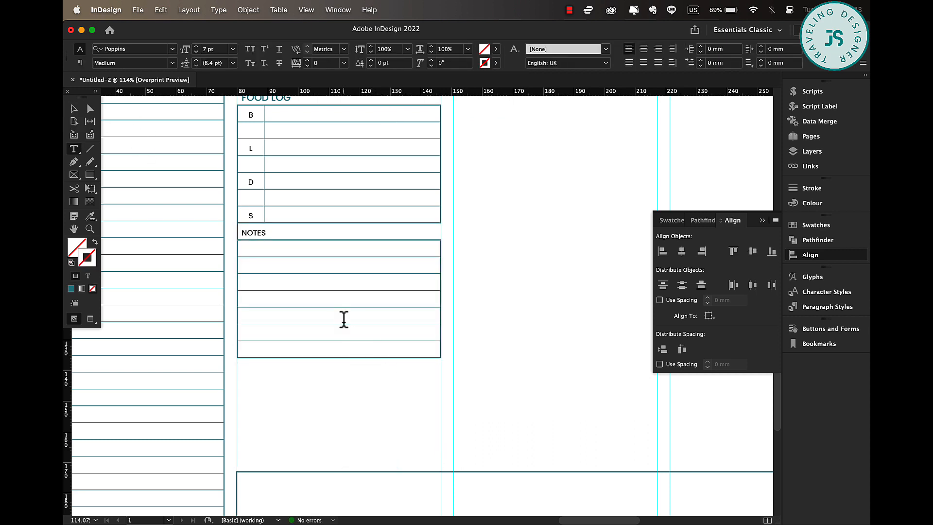
pyautogui.press('super+9')
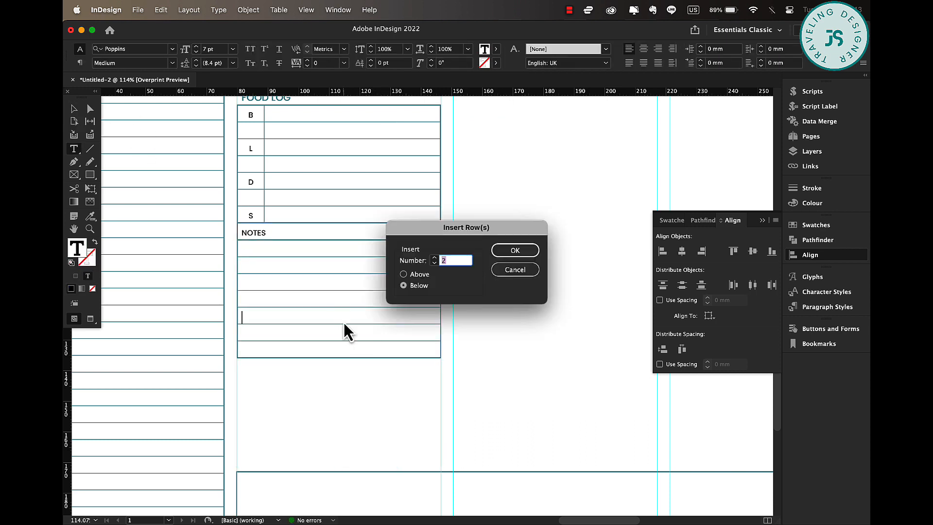
pyautogui.write('5')
pyautogui.press('Return')
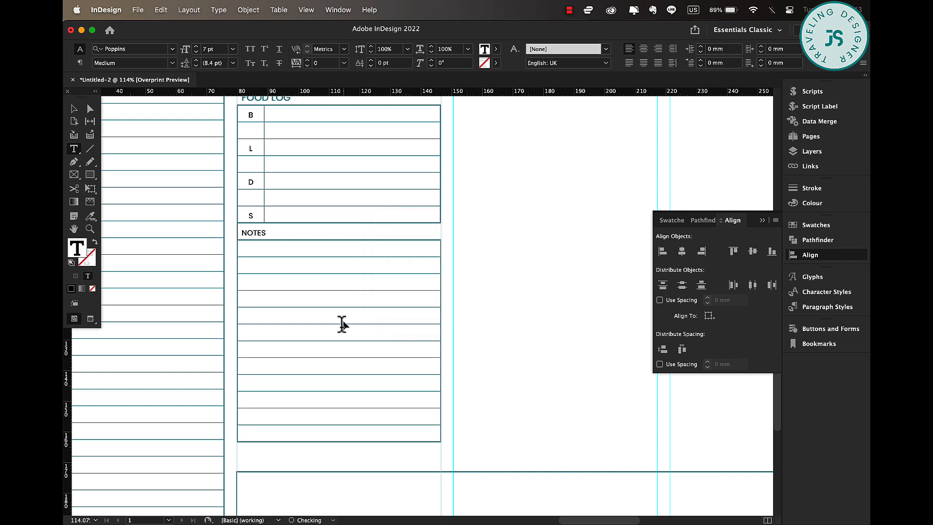
pyautogui.press('super+9')
pyautogui.press('Return')
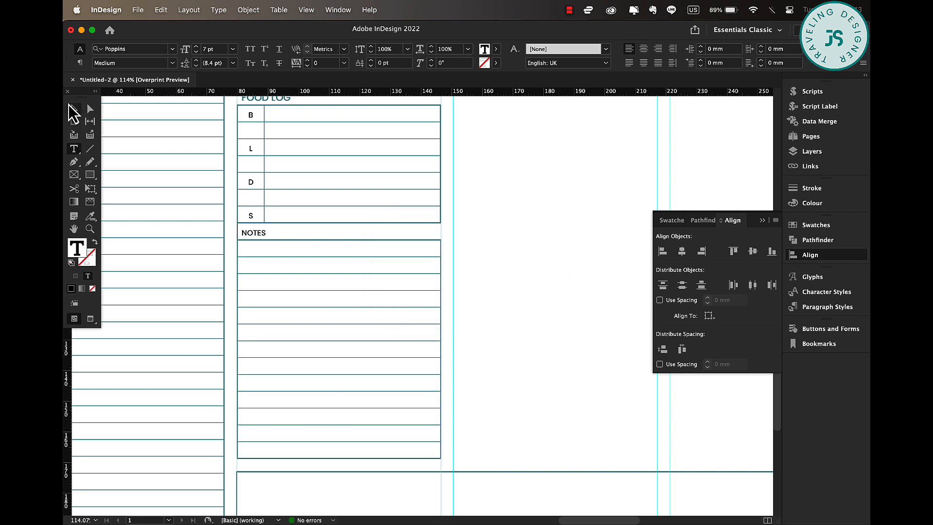
pyautogui.click(73, 110)
pyautogui.click(467, 297)
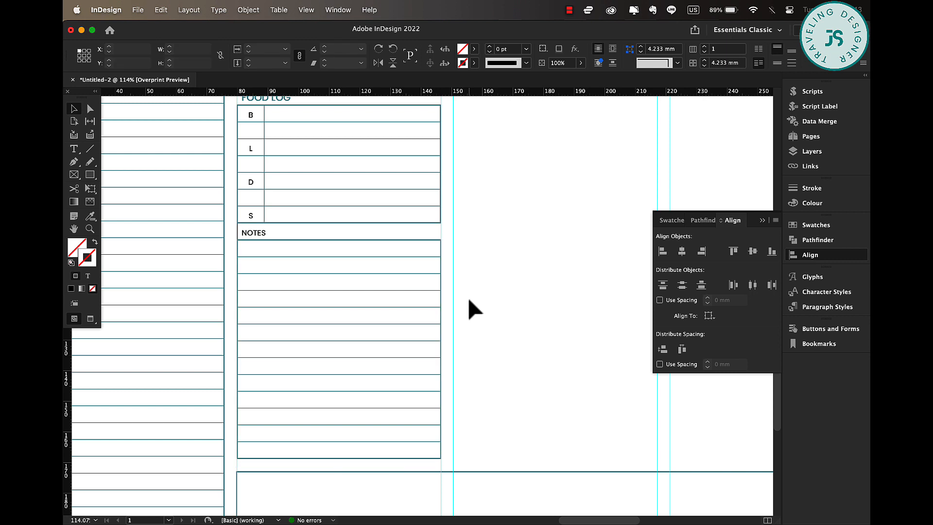
pyautogui.click(343, 462)
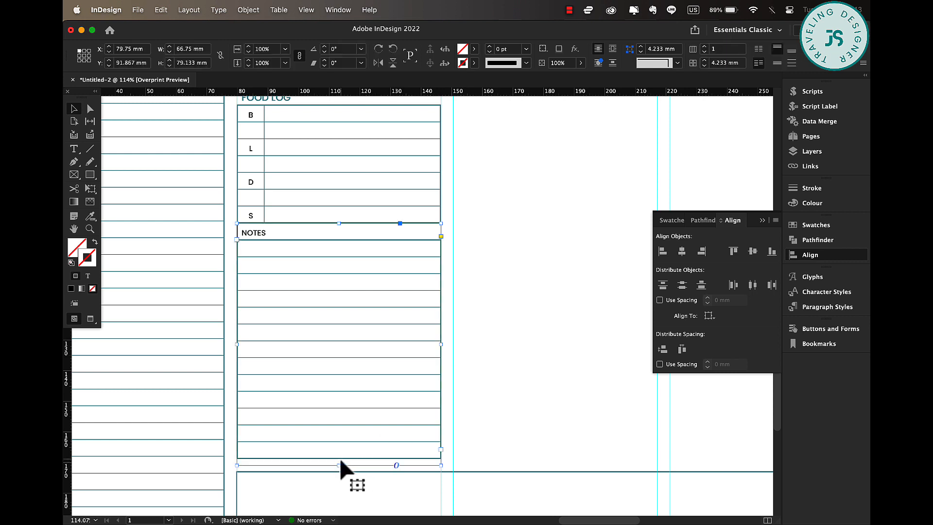
pyautogui.click(485, 401)
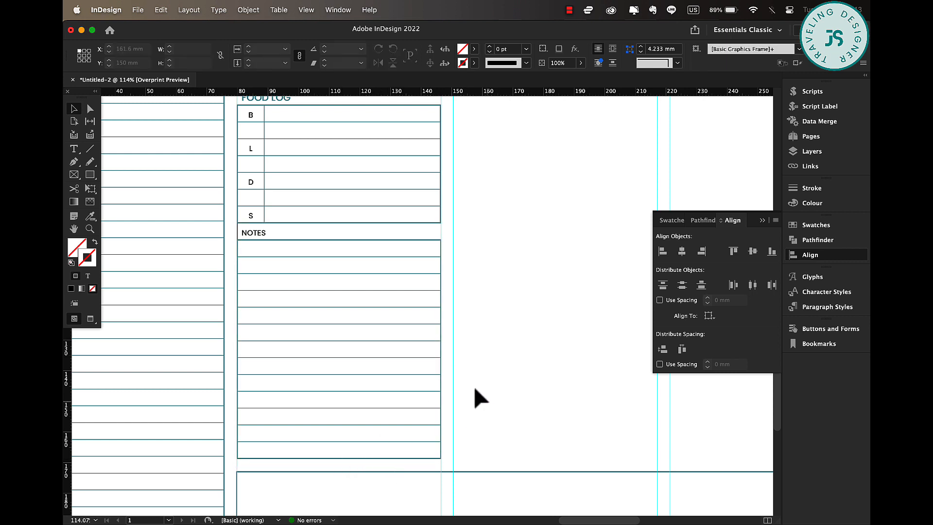
pyautogui.click(374, 454)
pyautogui.press('t')
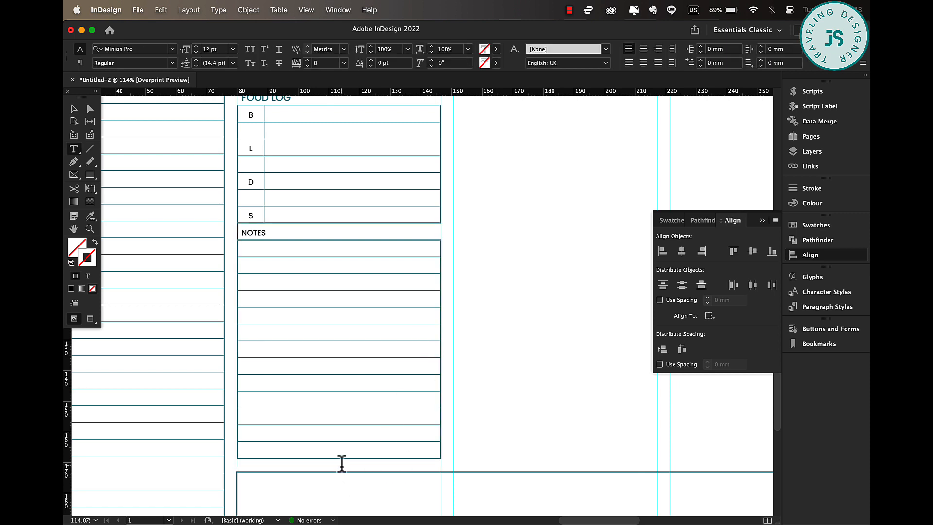
pyautogui.click(345, 401)
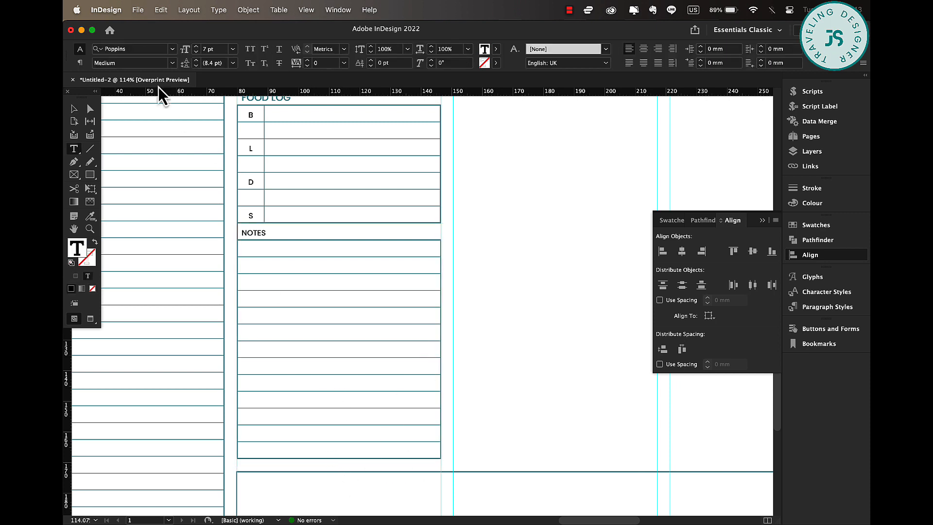
pyautogui.click(74, 109)
pyautogui.moveTo(268, 266); pyautogui.dragTo(270, 271)
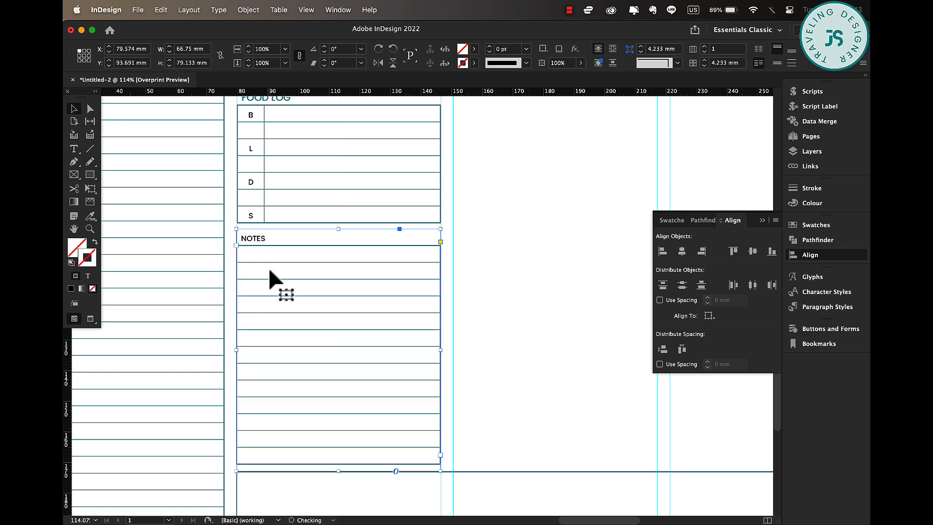
pyautogui.press('super+z')
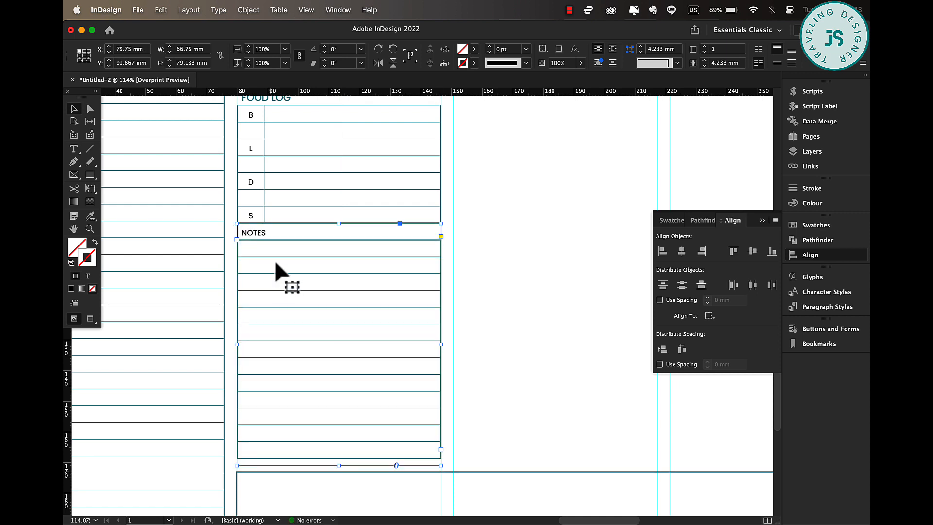
# Raise the bottom box's upper edge to Y 170 mm, just beneath the NOTES table, making the box about 31.2 mm high.
pyautogui.click(387, 470)
pyautogui.moveTo(557, 471); pyautogui.dragTo(557, 462)
pyautogui.scroll(3, 558, 463)
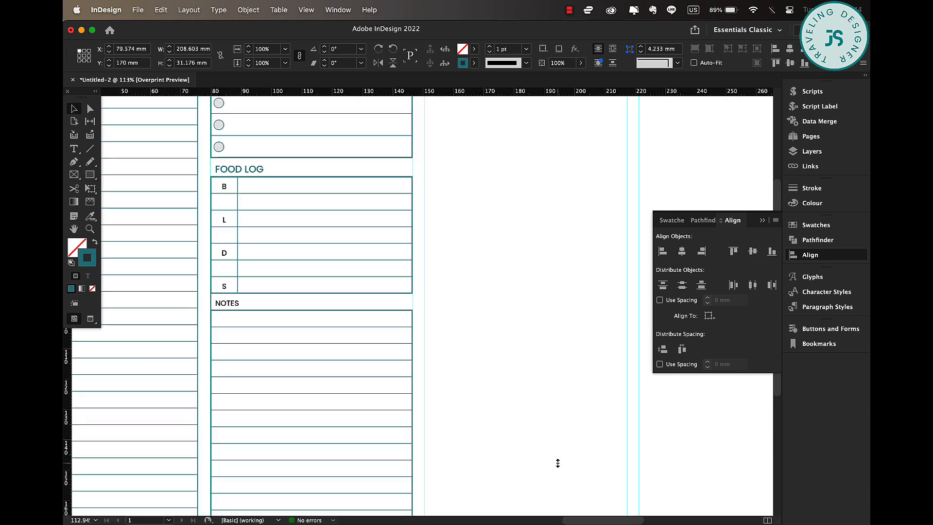
pyautogui.scroll(-5, 558, 462)
pyautogui.hscroll(1, 557, 463)
pyautogui.scroll(5, 557, 463)
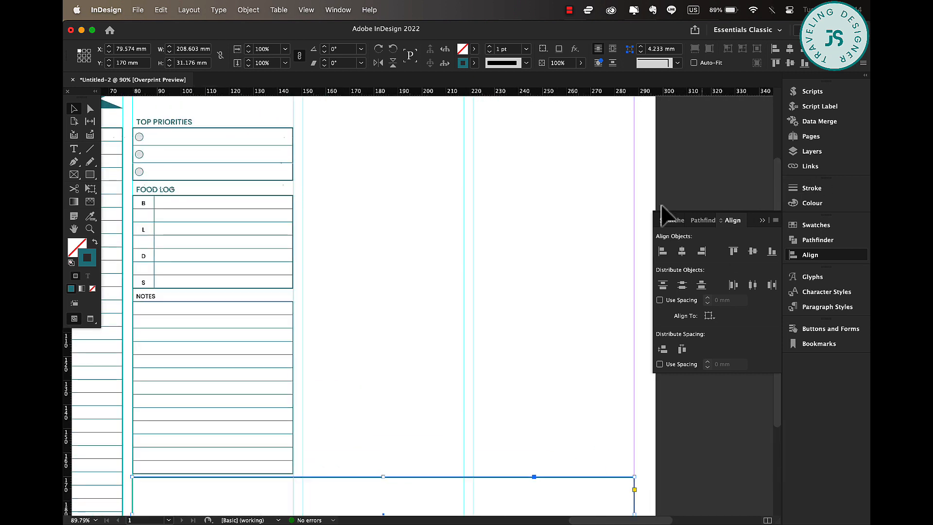
# Apply Character Style 1 to the NOTES heading.
pyautogui.doubleClick(146, 297)
pyautogui.doubleClick(146, 297)
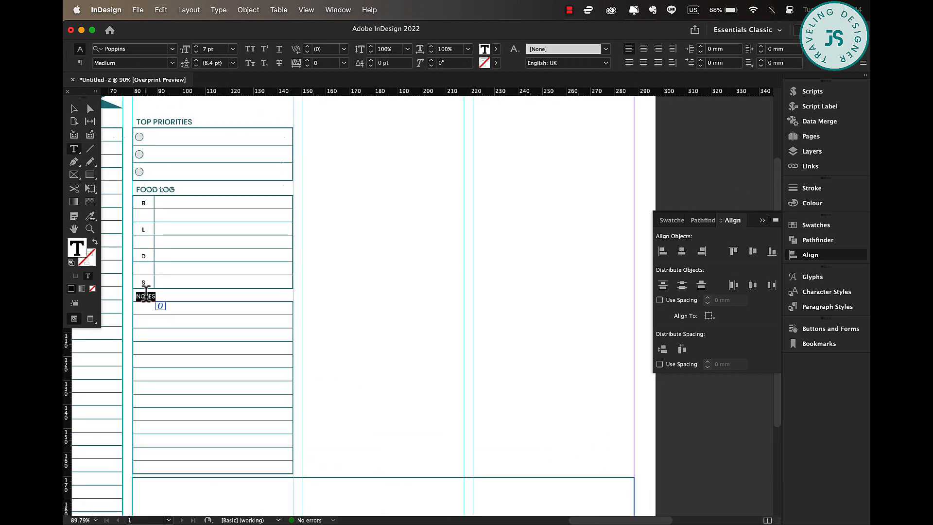
pyautogui.click(826, 292)
pyautogui.click(690, 310)
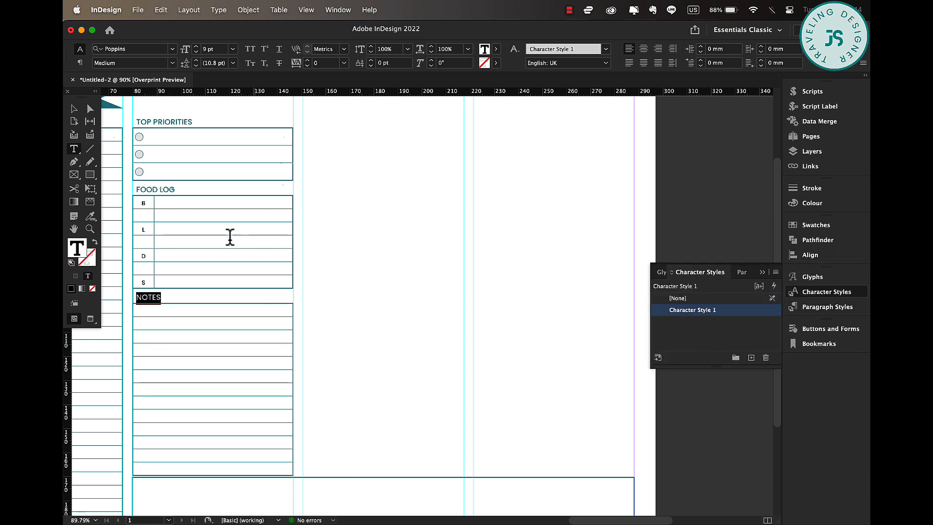
pyautogui.click(74, 110)
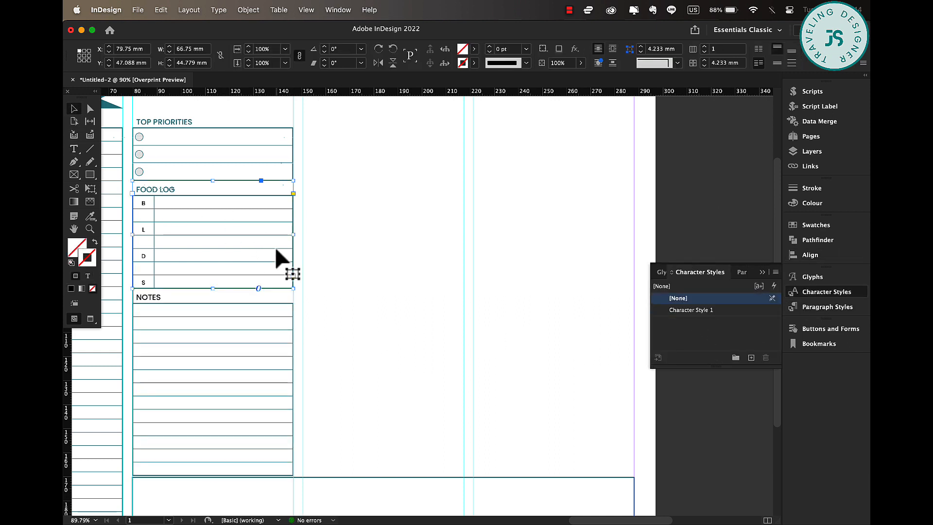
# Nudge the FOOD LOG table up to Y 46.588 mm and the NOTES table up to Y 90.617 mm.
pyautogui.press('Up')
pyautogui.press('Up')
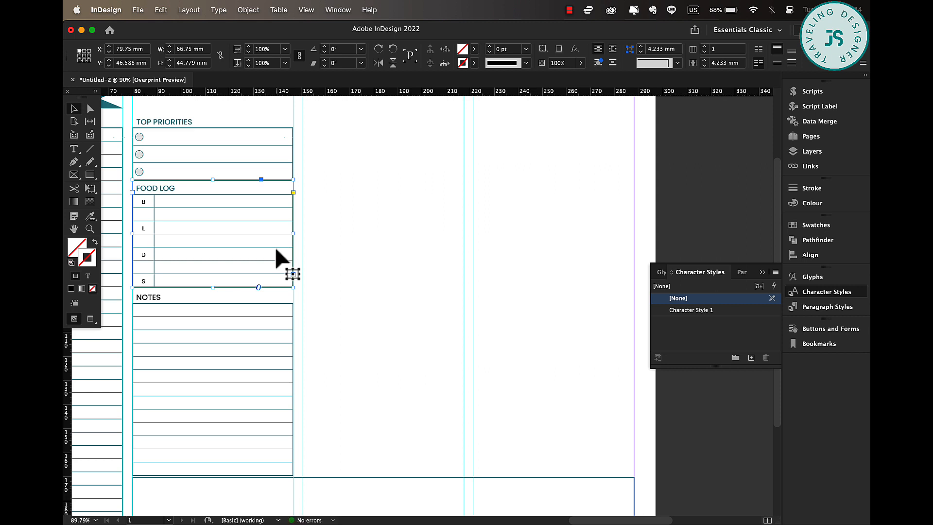
pyautogui.click(267, 338)
pyautogui.press('Up')
pyautogui.press('Up')
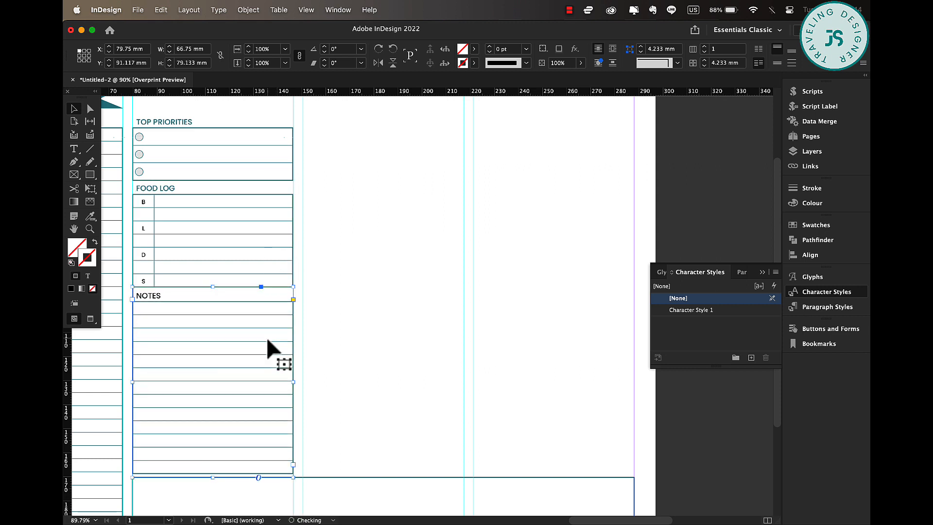
pyautogui.press('Up')
pyautogui.press('Up')
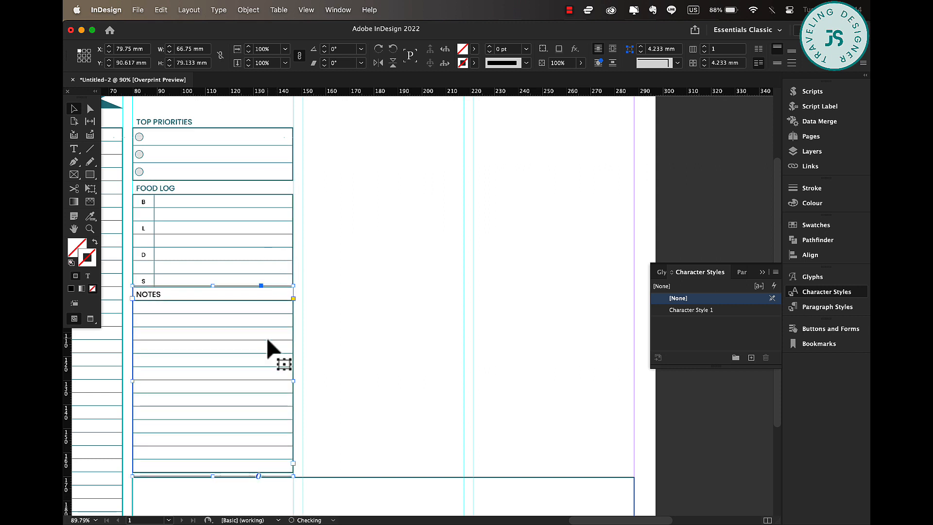
pyautogui.click(497, 341)
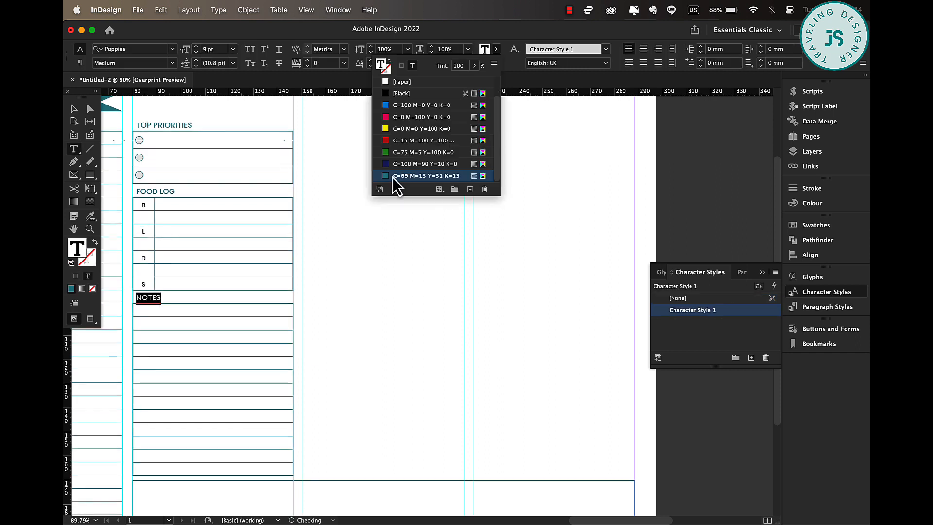
# Colour the NOTES heading C=69 M=13 Y=31 K=13 and copy the table to the third column at X 150.5, Y 19 mm.
pyautogui.click(393, 177)
pyautogui.click(75, 109)
pyautogui.moveTo(218, 359); pyautogui.dragTo(374, 188)
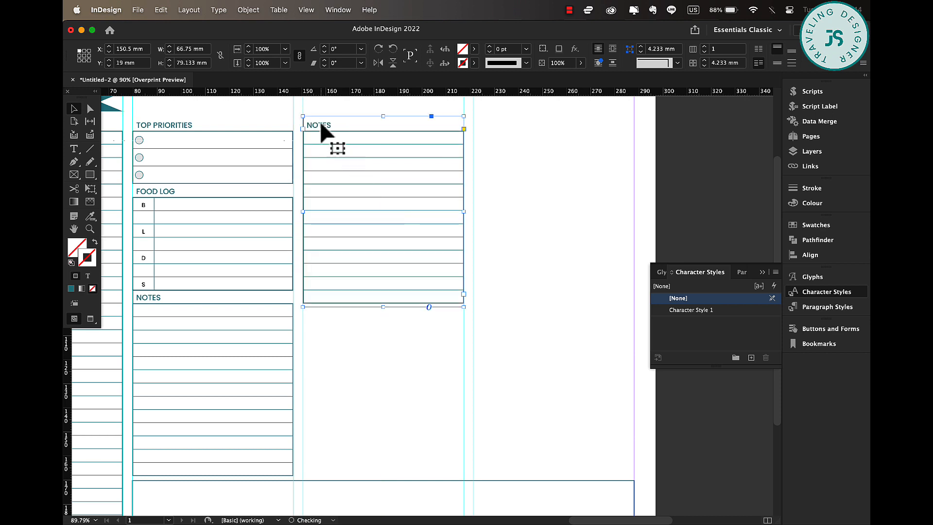
# Change the copied table's heading to TO DO TODAY and set its heading cell's stroke colour to None, except along the lower border.
pyautogui.doubleClick(319, 124)
pyautogui.write('TO DO TODAY')
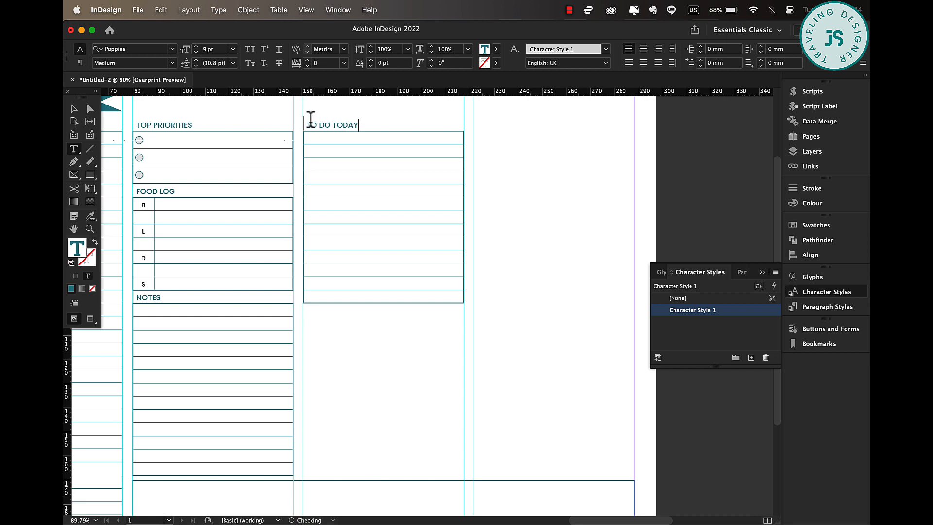
pyautogui.moveTo(311, 118); pyautogui.dragTo(436, 122)
pyautogui.press('Escape')
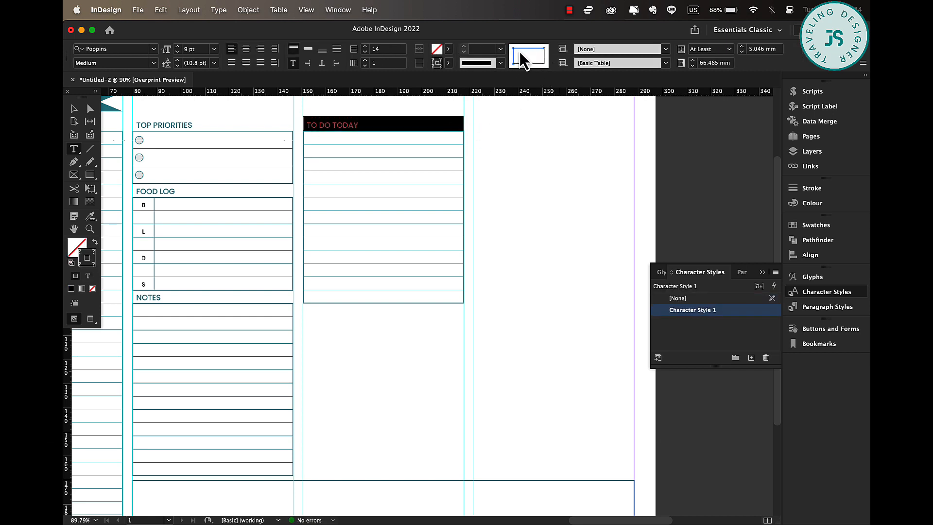
pyautogui.click(448, 63)
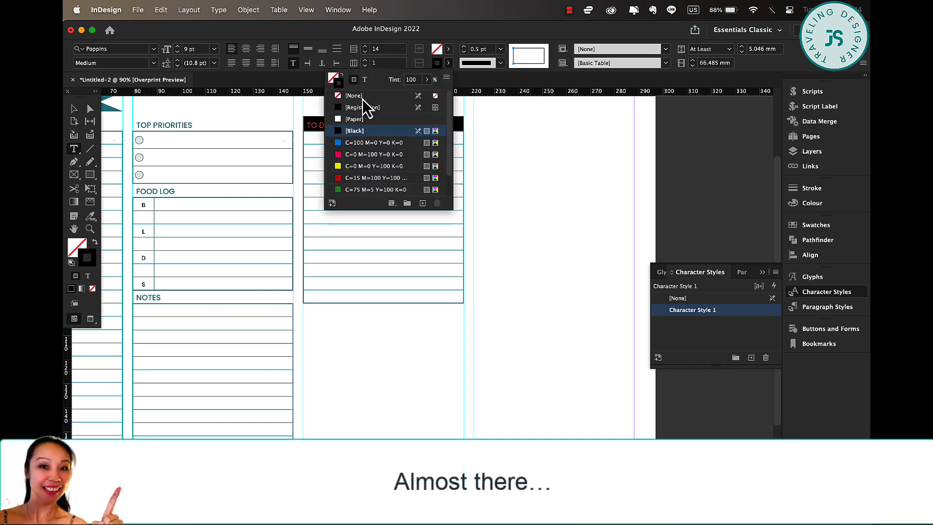
pyautogui.click(359, 96)
# Set the stroke colour of the NOTES heading cell to None, leaving out its lower border.
pyautogui.click(141, 296)
pyautogui.press('Escape')
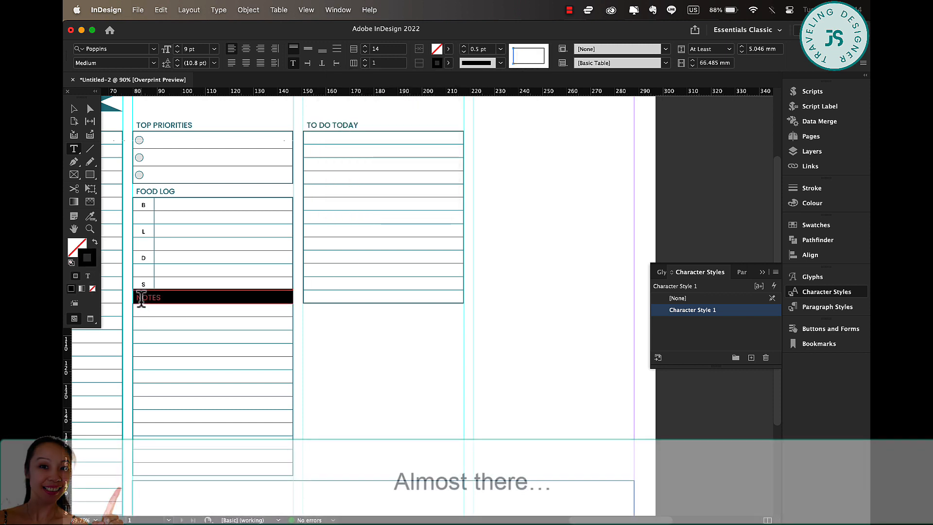
pyautogui.click(449, 64)
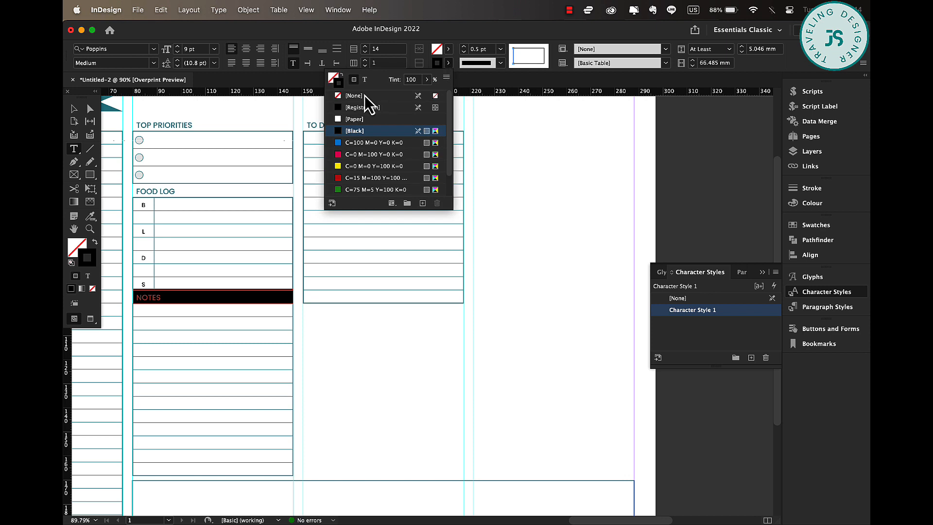
pyautogui.click(365, 96)
pyautogui.click(70, 113)
# Extend the TO DO TODAY frame to 149.25 mm high and fill it by inserting 10 rows plus three more below the current row.
pyautogui.click(441, 246)
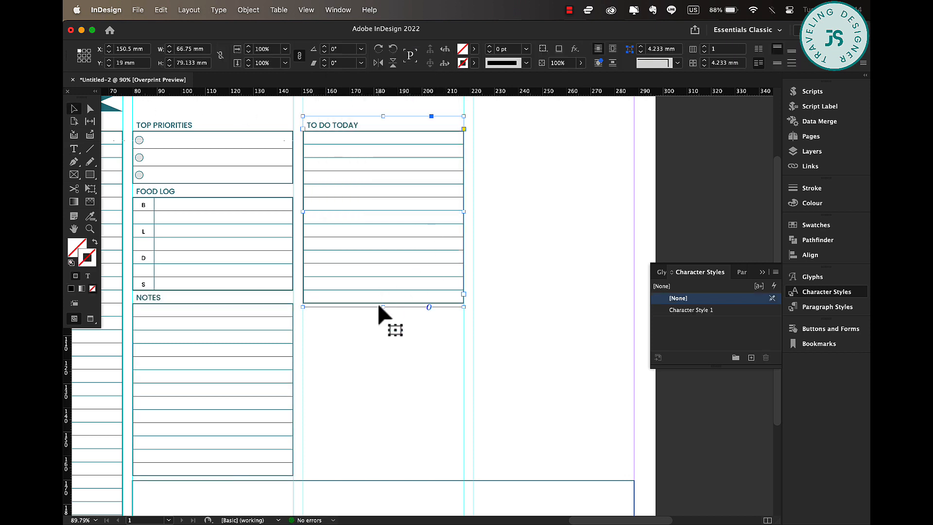
pyautogui.moveTo(384, 304); pyautogui.dragTo(384, 476)
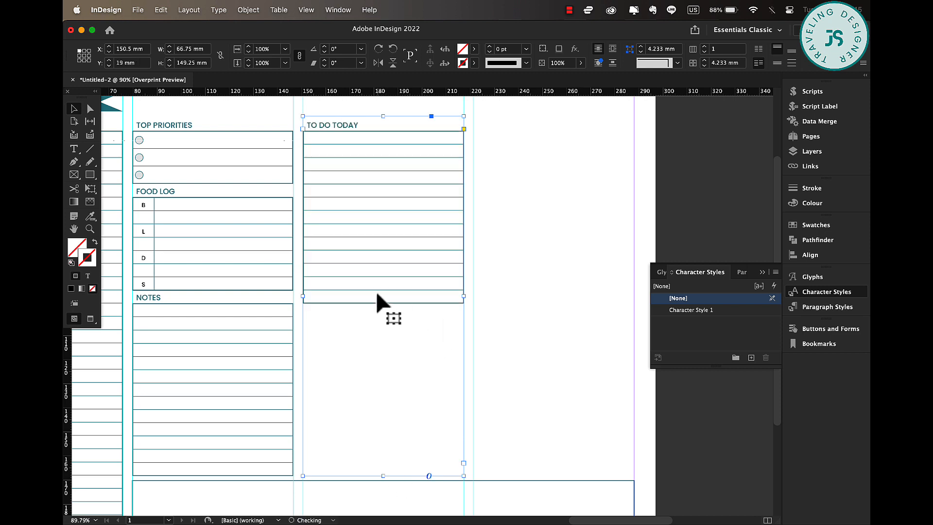
pyautogui.doubleClick(379, 273)
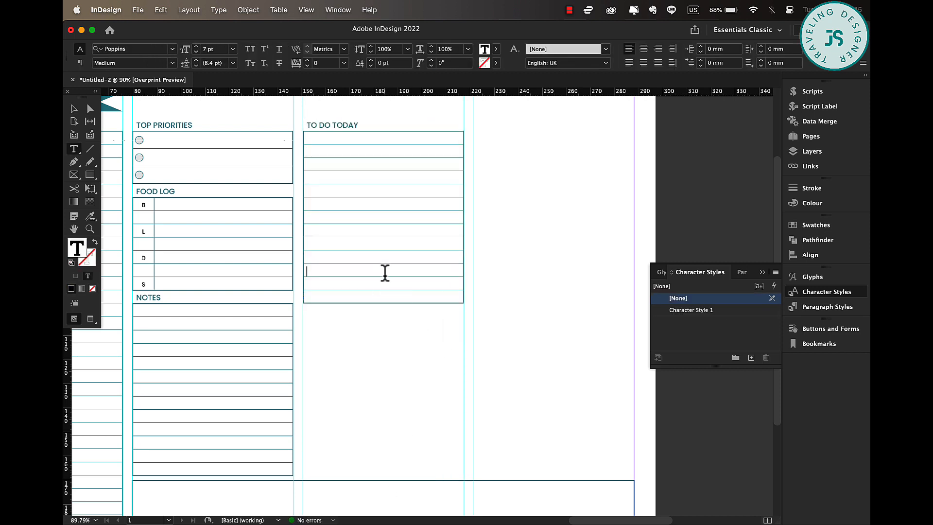
pyautogui.press('super+9')
pyautogui.write('10')
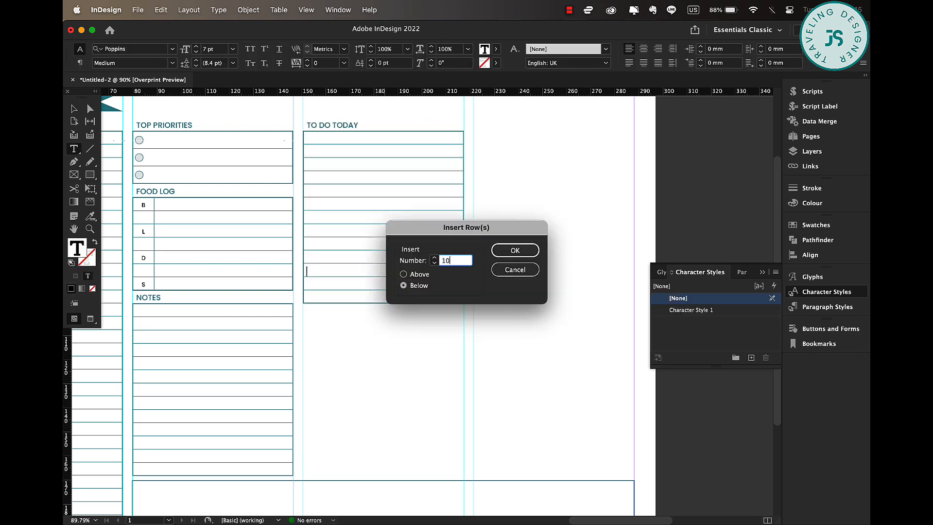
pyautogui.click(515, 249)
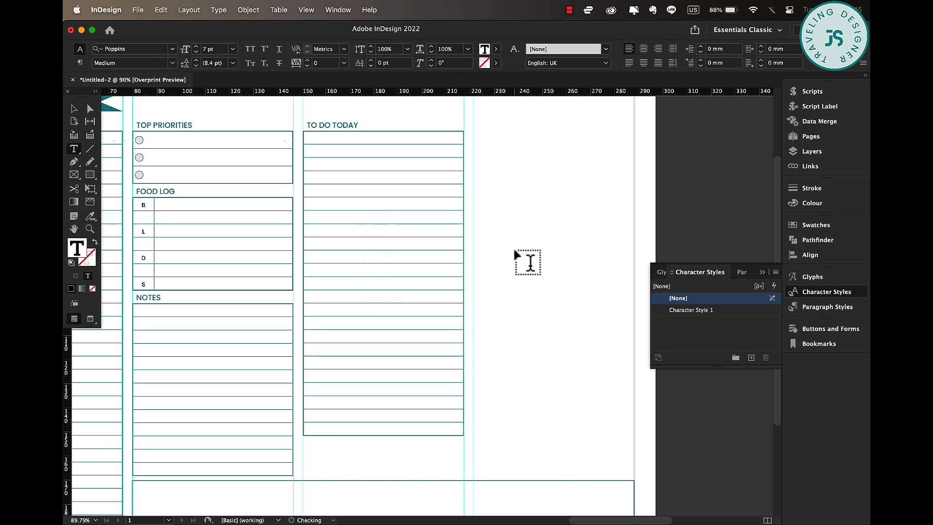
pyautogui.press('super+9')
pyautogui.click(514, 250)
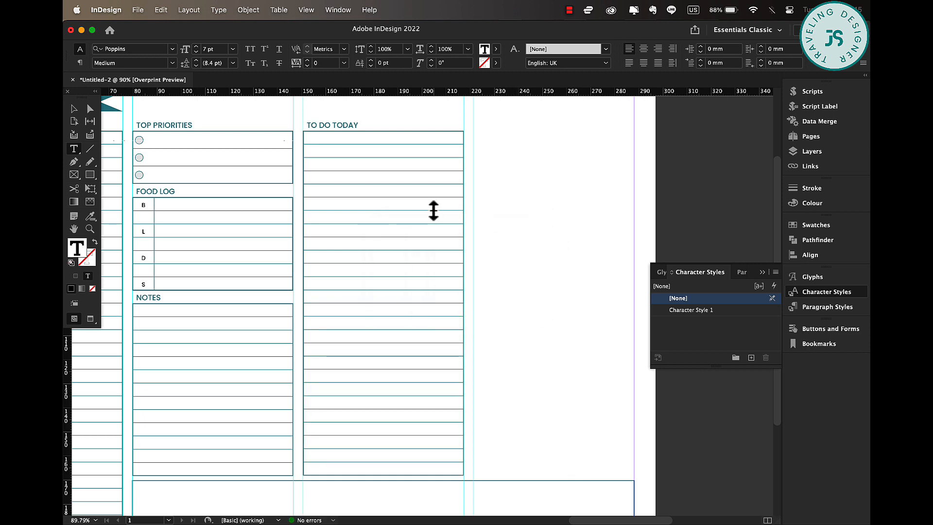
pyautogui.click(74, 109)
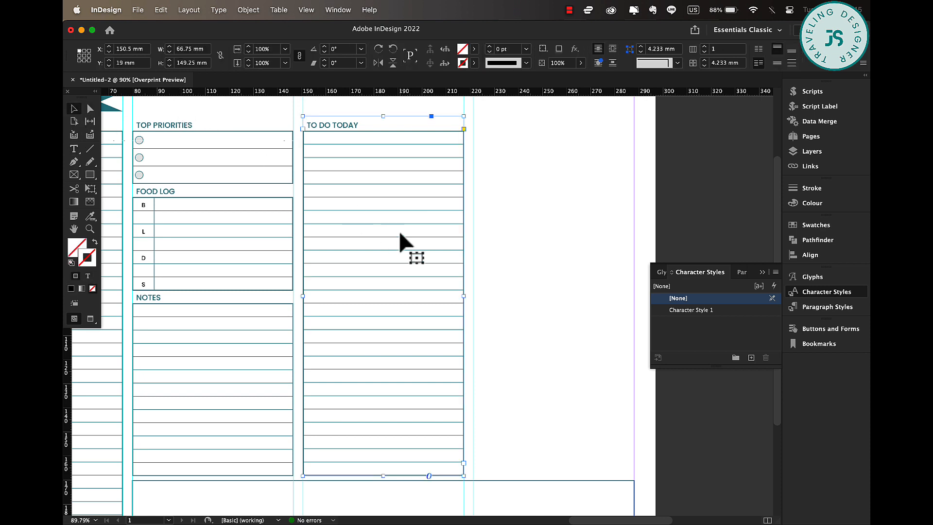
# Copy the TOP PRIORITIES table to the head of the fourth column at Y 19 mm and change its heading to HEALTH TRACKING.
pyautogui.scroll(3, 399, 234)
pyautogui.hscroll(3, 399, 234)
pyautogui.scroll(-3, 399, 234)
pyautogui.moveTo(142, 148); pyautogui.dragTo(485, 152)
pyautogui.tripleClick(453, 120)
pyautogui.write('HEALTH TRACKING')
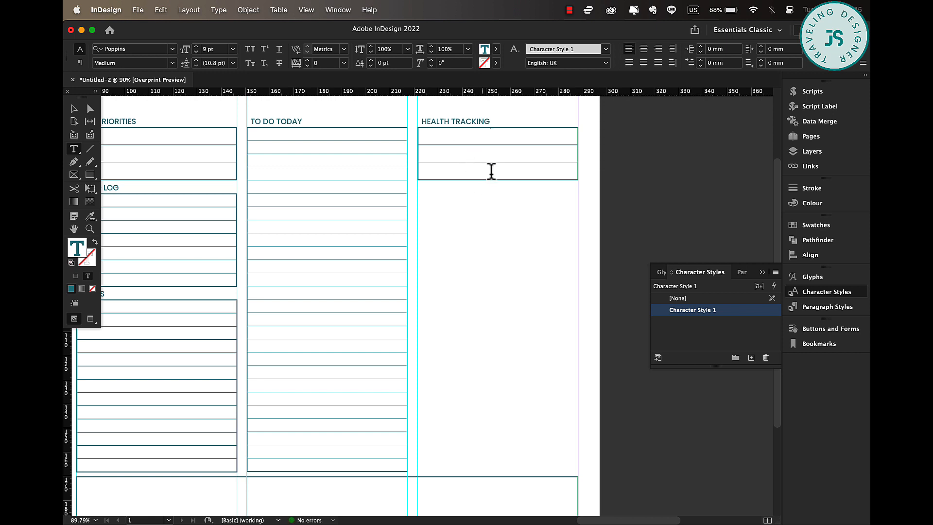
# Extend the HEALTH TRACKING frame to about 49.978 mm high and stretch the table's last row down to fill it.
pyautogui.moveTo(491, 171); pyautogui.dragTo(496, 183)
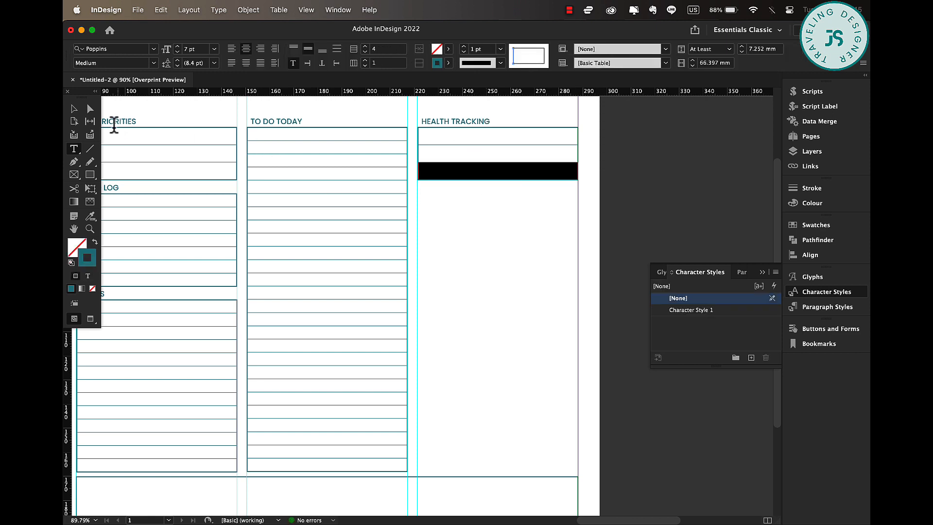
pyautogui.click(74, 108)
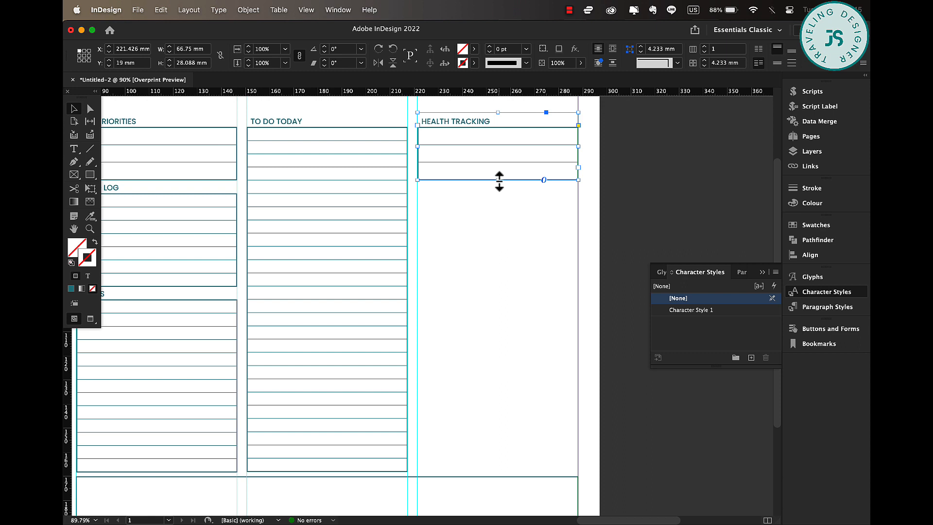
pyautogui.moveTo(499, 181); pyautogui.dragTo(500, 233)
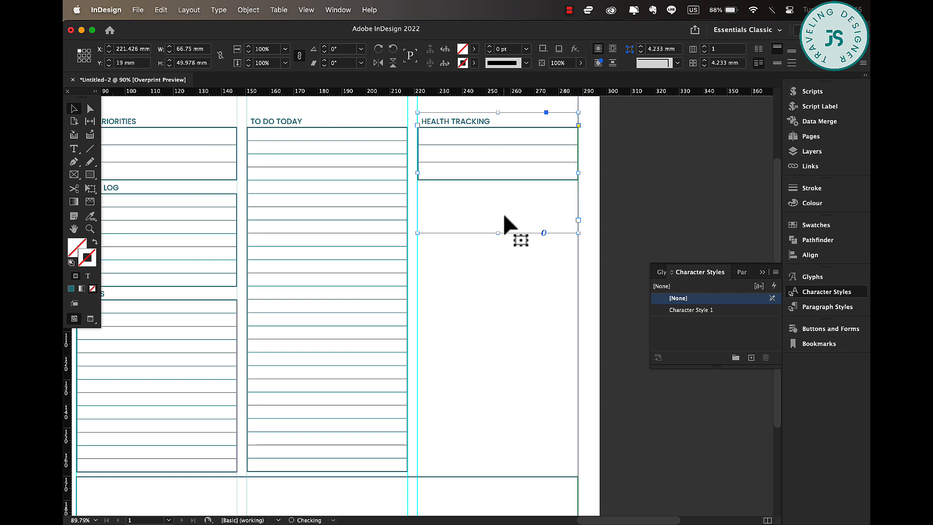
pyautogui.press('t')
pyautogui.moveTo(497, 181); pyautogui.dragTo(499, 232)
# Merge the three rows under the HEALTH TRACKING heading into a single cell.
pyautogui.moveTo(477, 137); pyautogui.dragTo(476, 207)
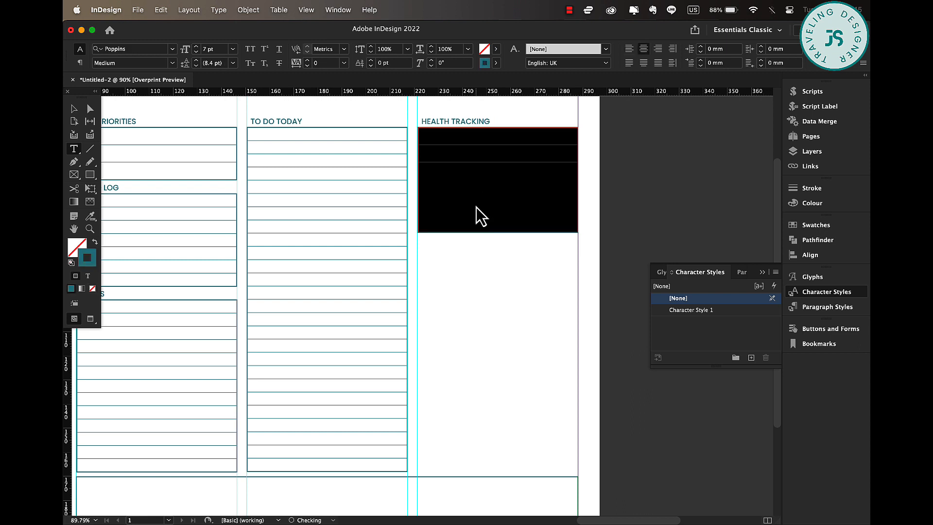
pyautogui.rightClick(476, 207)
pyautogui.click(532, 287)
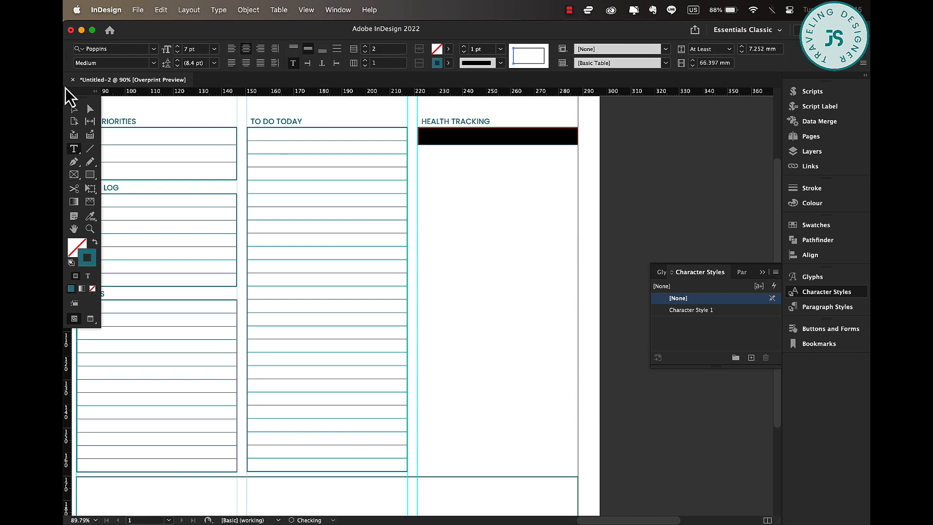
pyautogui.click(74, 109)
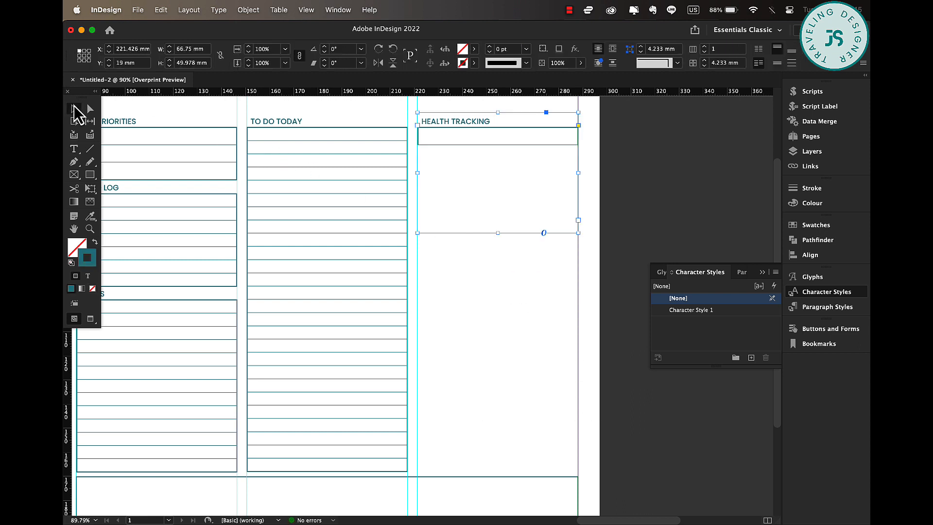
# Stretch the merged HEALTH TRACKING cell to about 55.256 mm high and fit the frame to the table.
pyautogui.doubleClick(490, 142)
pyautogui.moveTo(493, 144); pyautogui.dragTo(498, 263)
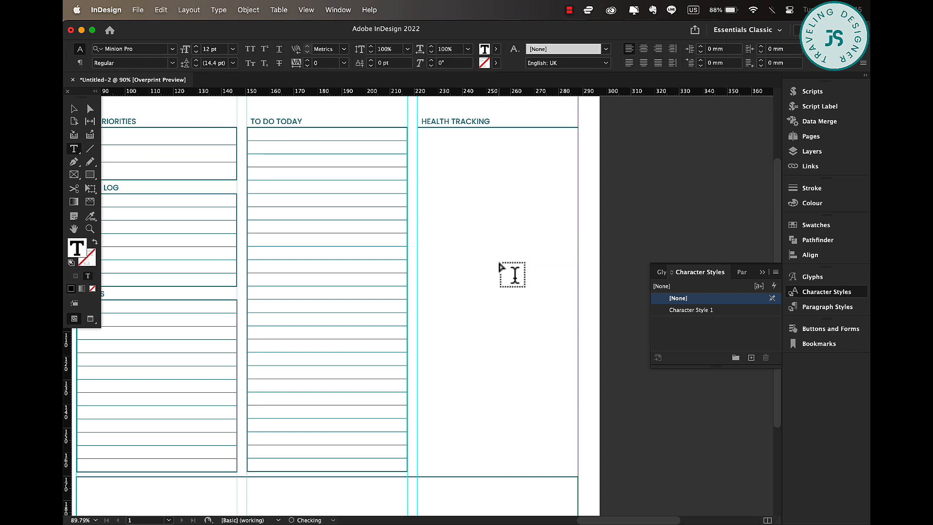
pyautogui.click(73, 109)
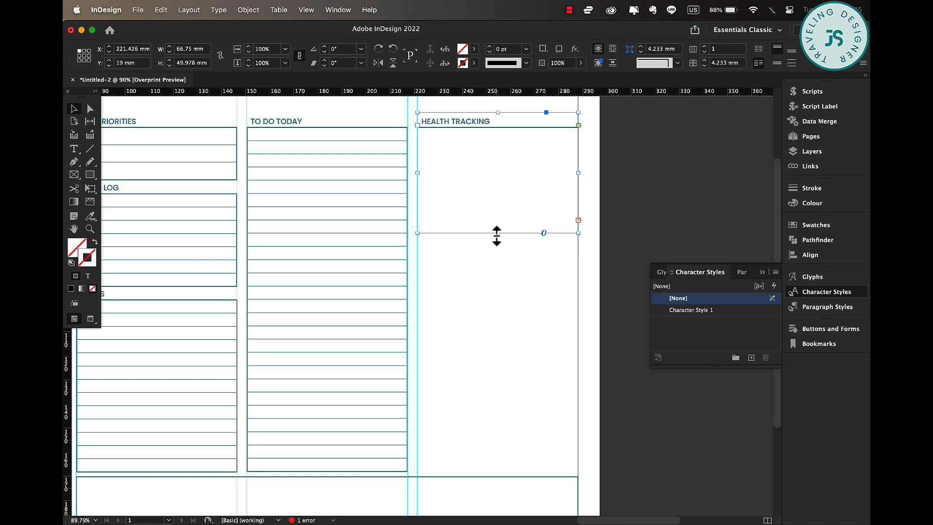
pyautogui.doubleClick(496, 233)
# Set the lower border of the merged HEALTH TRACKING cell to 1 pt.
pyautogui.doubleClick(500, 179)
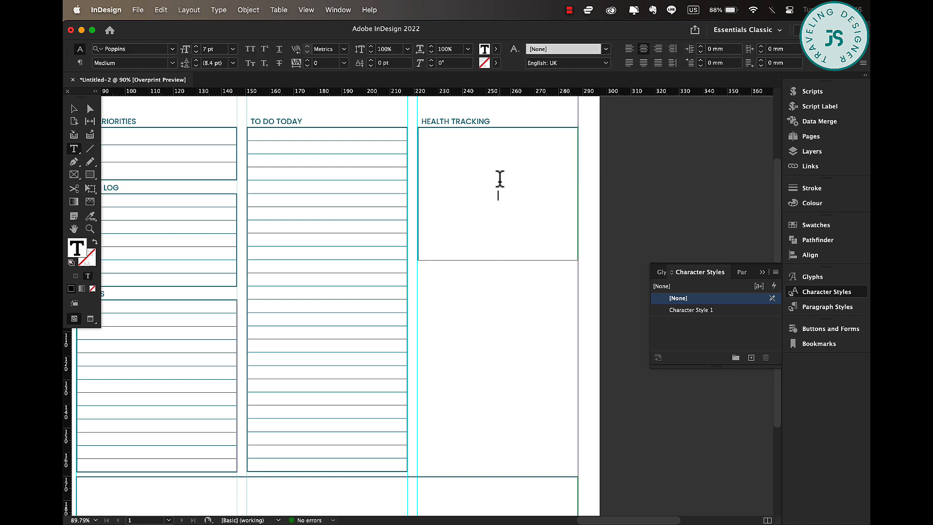
pyautogui.press('Escape')
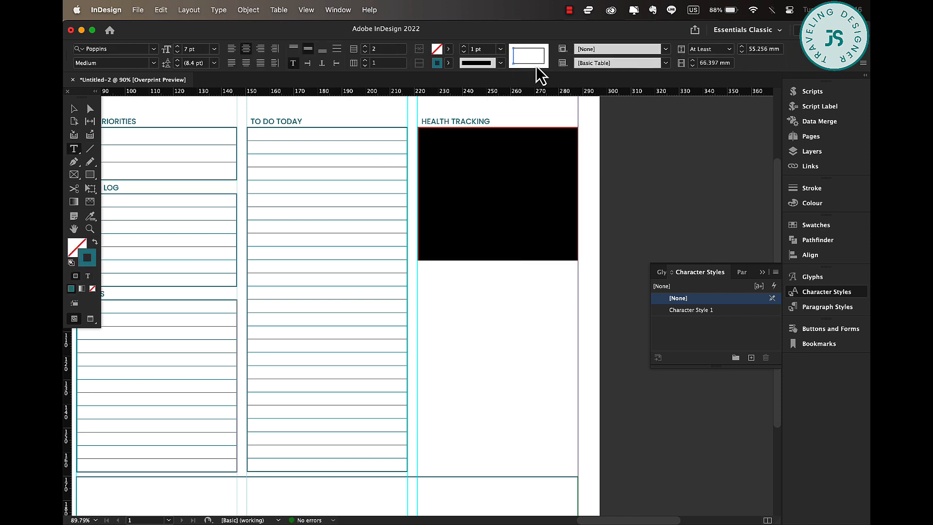
pyautogui.click(524, 62)
pyautogui.click(500, 49)
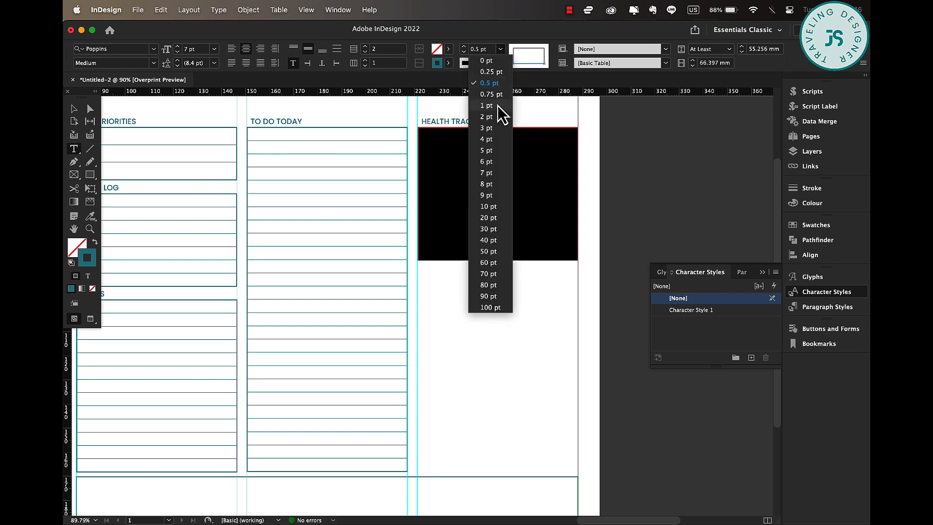
pyautogui.click(470, 100)
pyautogui.click(74, 108)
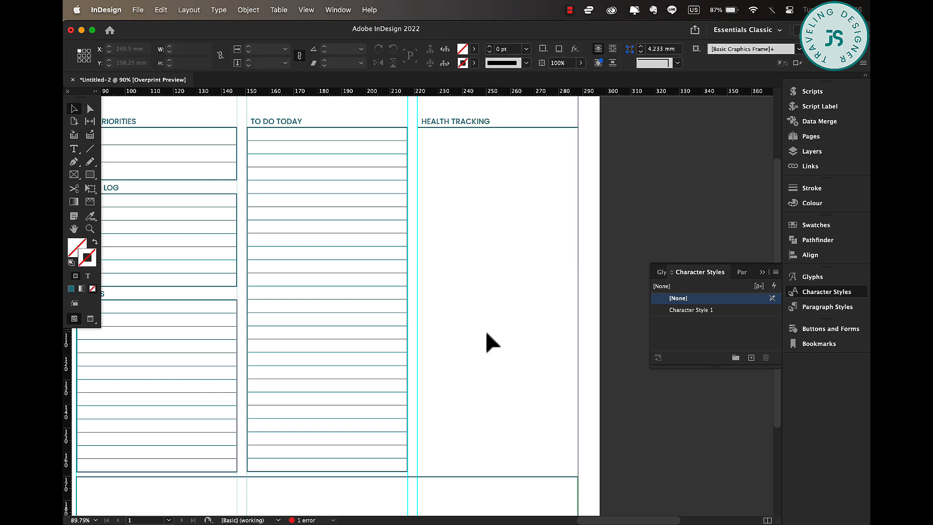
# Extend the HEALTH TRACKING frame to about 72.367 mm high and stretch its merged cell down to fill it.
pyautogui.click(476, 207)
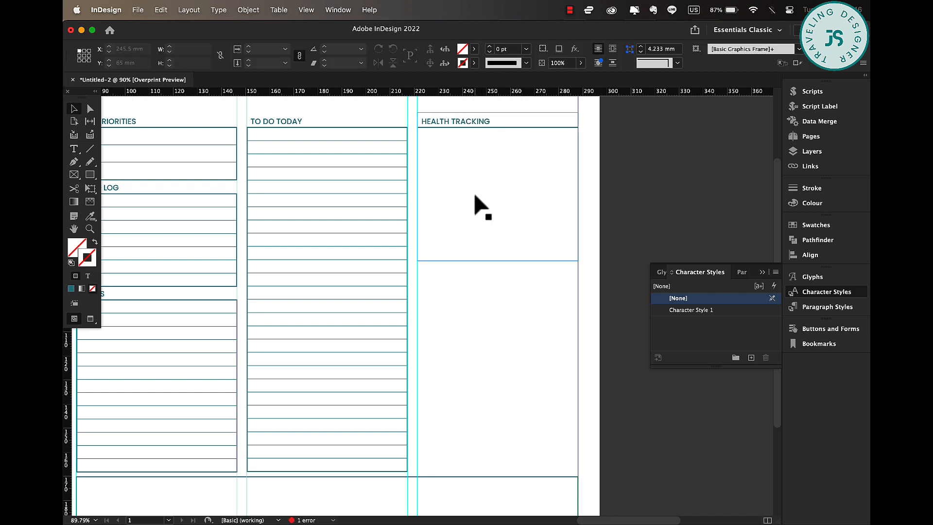
pyautogui.moveTo(497, 262); pyautogui.dragTo(500, 287)
pyautogui.doubleClick(500, 254)
pyautogui.click(74, 109)
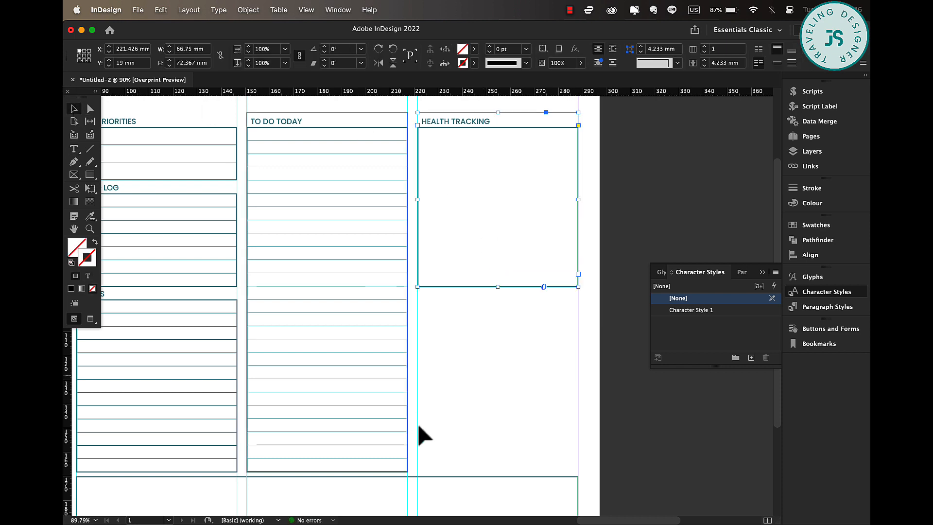
# Copy the HEALTH TRACKING table straight below itself at about Y 95.883 mm and change the copy's heading to ERRANDS.
pyautogui.moveTo(510, 193); pyautogui.dragTo(516, 373)
pyautogui.tripleClick(457, 307)
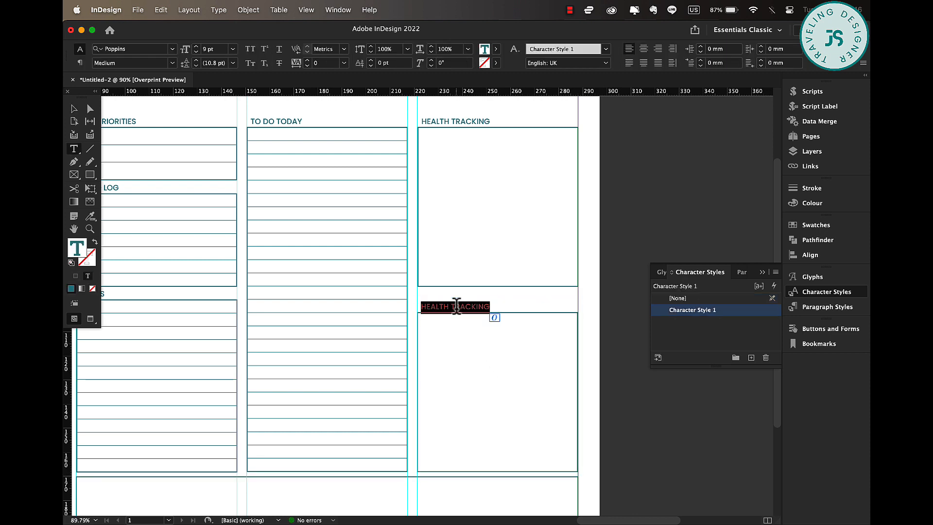
pyautogui.write('ERRANDS')
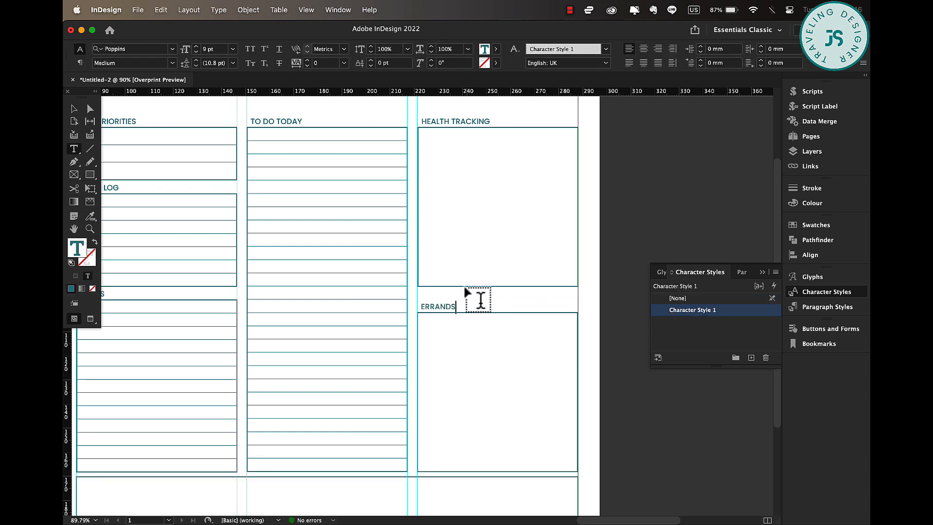
pyautogui.click(74, 109)
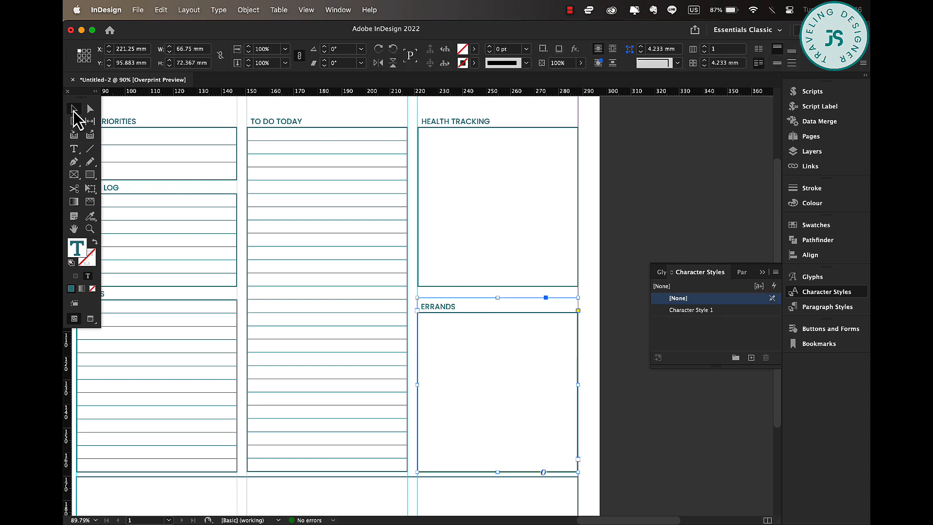
# Extend the HEALTH TRACKING frame to 78 mm high and stretch its merged cell down to meet the ERRANDS heading.
pyautogui.click(538, 283)
pyautogui.moveTo(497, 290); pyautogui.dragTo(496, 296)
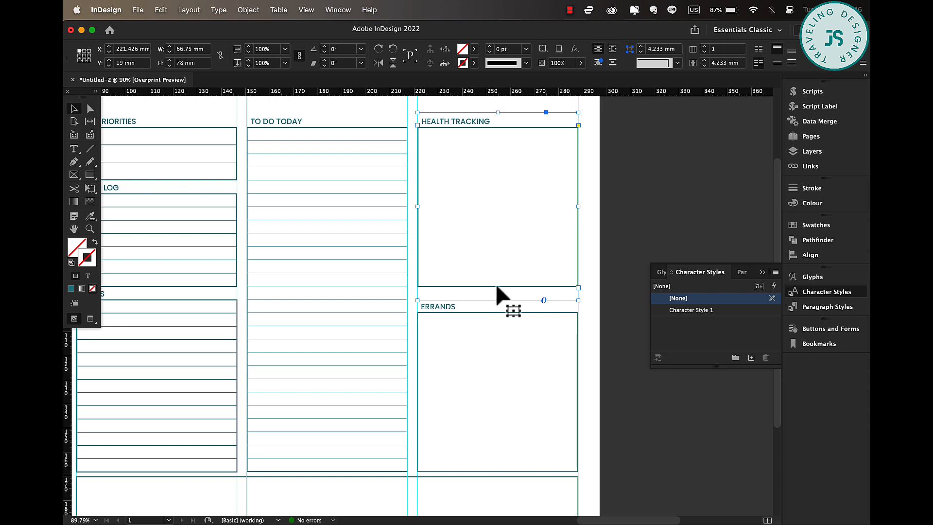
pyautogui.press('t')
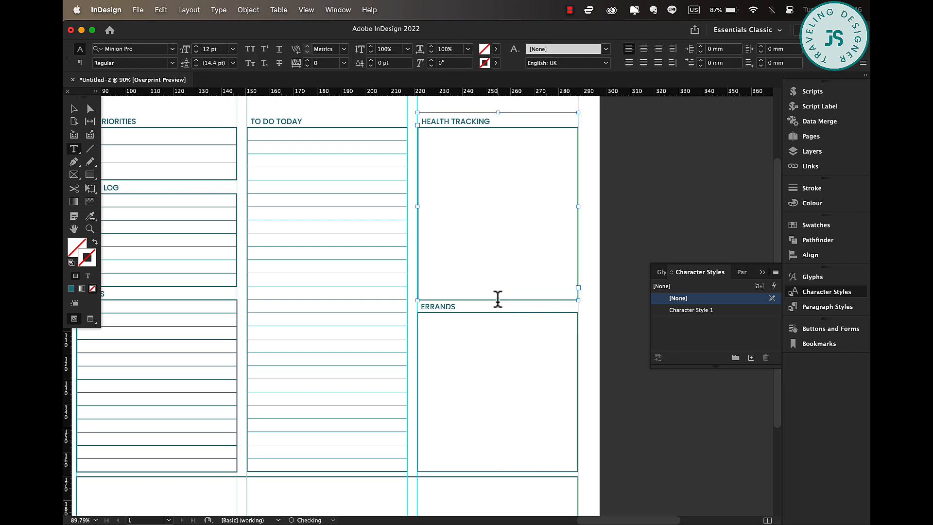
pyautogui.keyDown('super'); pyautogui.click(613, 324); pyautogui.keyUp('super')
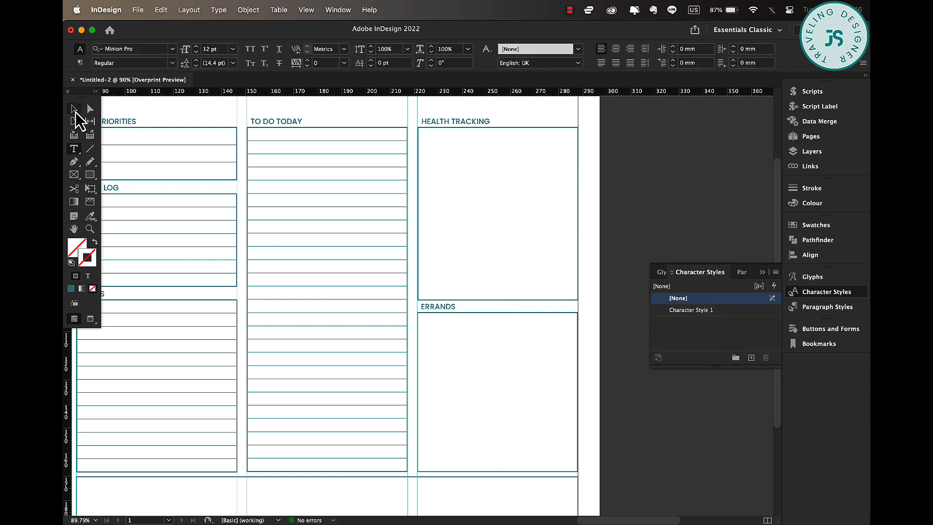
pyautogui.click(75, 112)
# Close the floating Character Styles group and show the whole planner page in Preview mode without guides.
pyautogui.press('super+0')
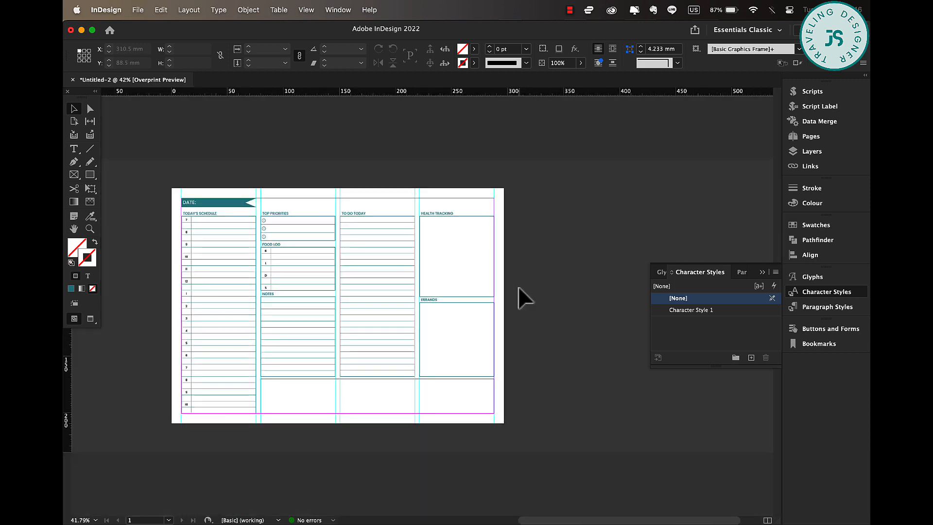
pyautogui.scroll(5, 523, 272)
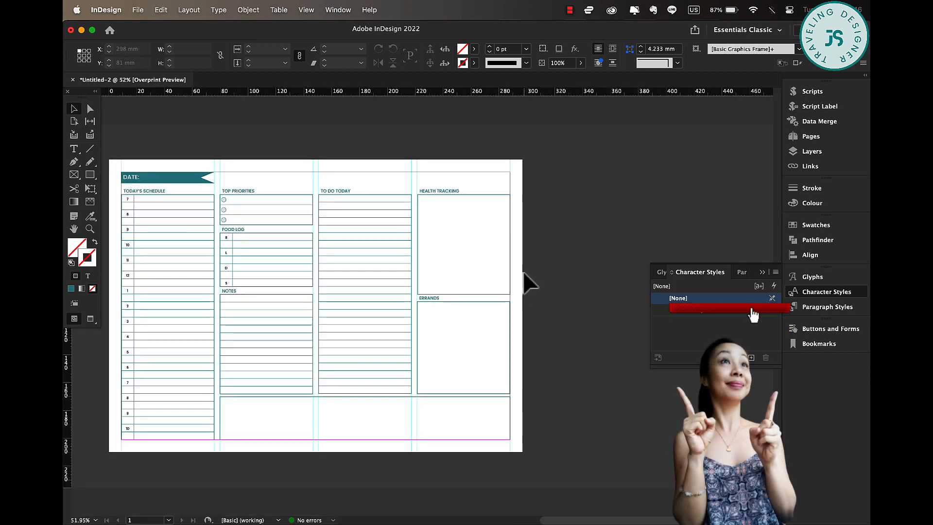
pyautogui.hscroll(-5, 545, 273)
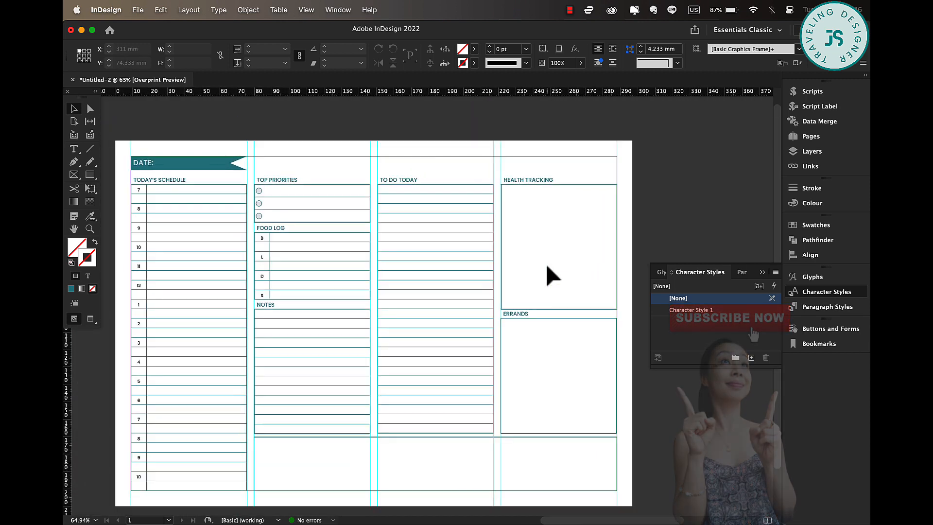
pyautogui.click(761, 272)
pyautogui.scroll(-3, 485, 285)
pyautogui.hscroll(-2, 485, 286)
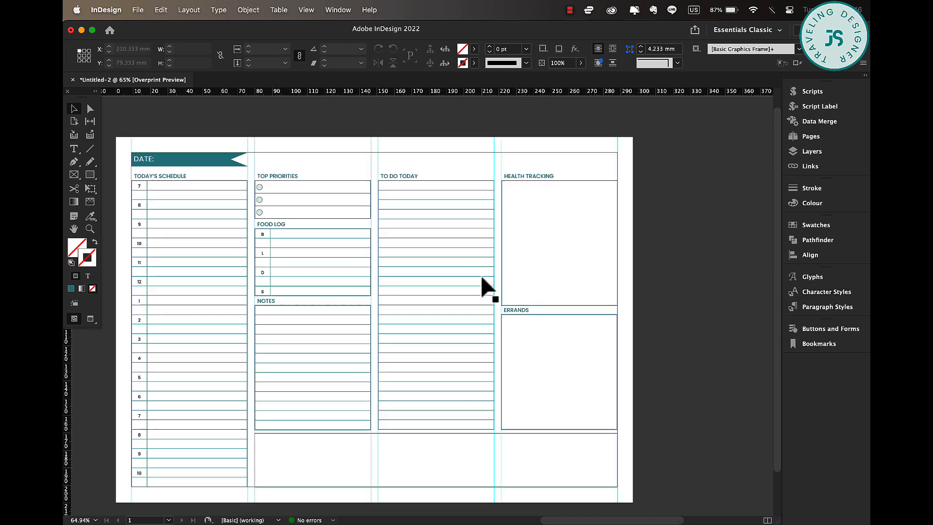
pyautogui.scroll(1, 483, 278)
pyautogui.press('w')
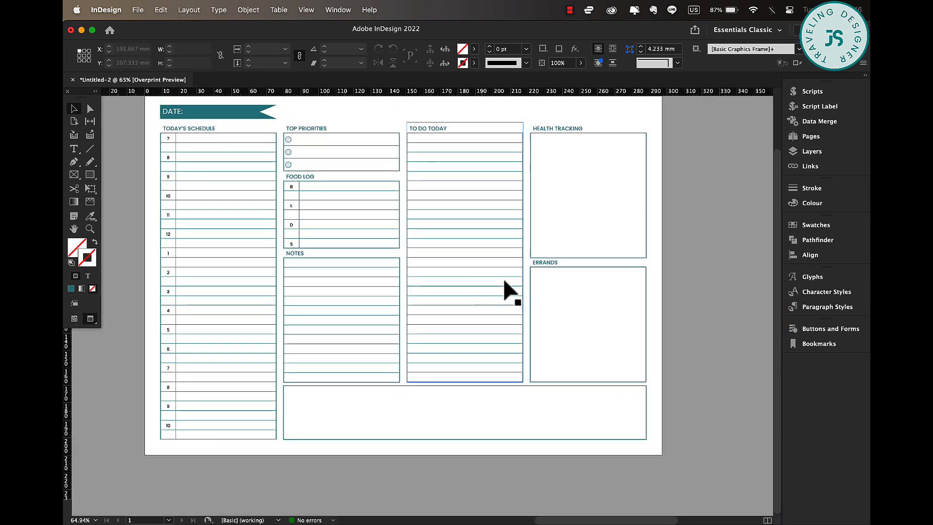
pyautogui.scroll(1, 662, 258)
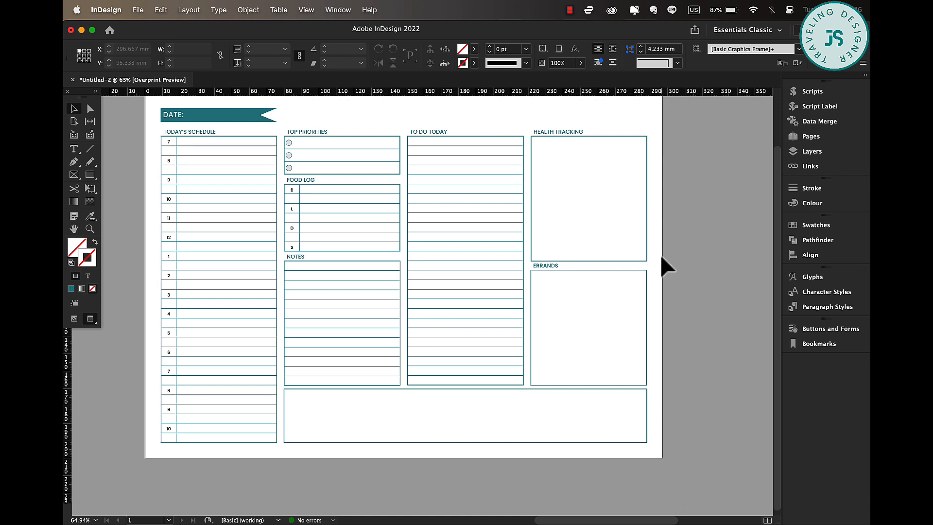